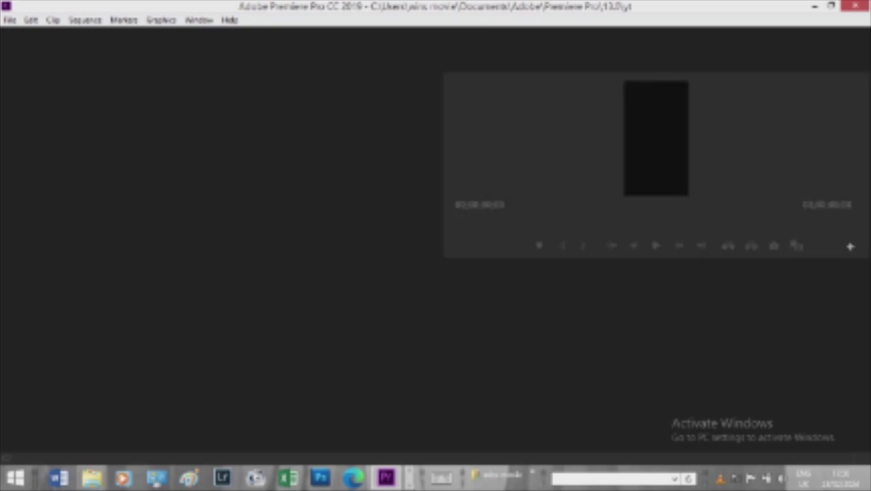
# Save the project as a new file named 'set' in the 13.0 folder
pyautogui.click(10, 20)
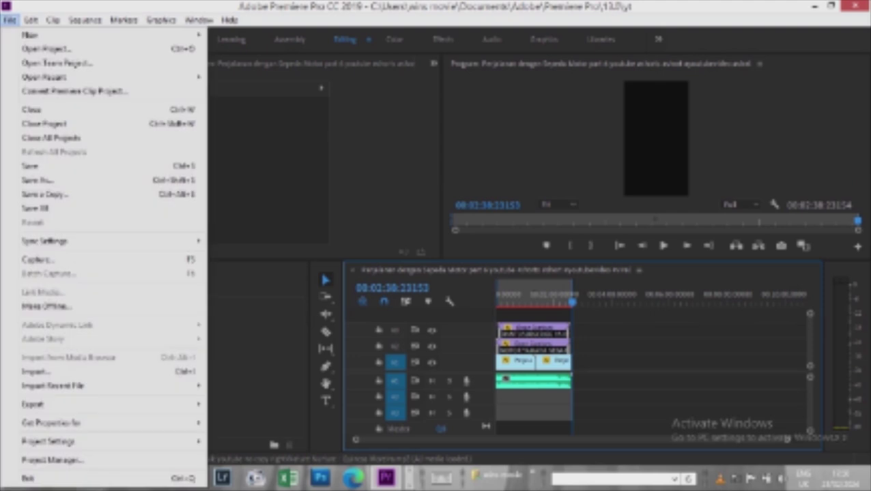
pyautogui.click(37, 181)
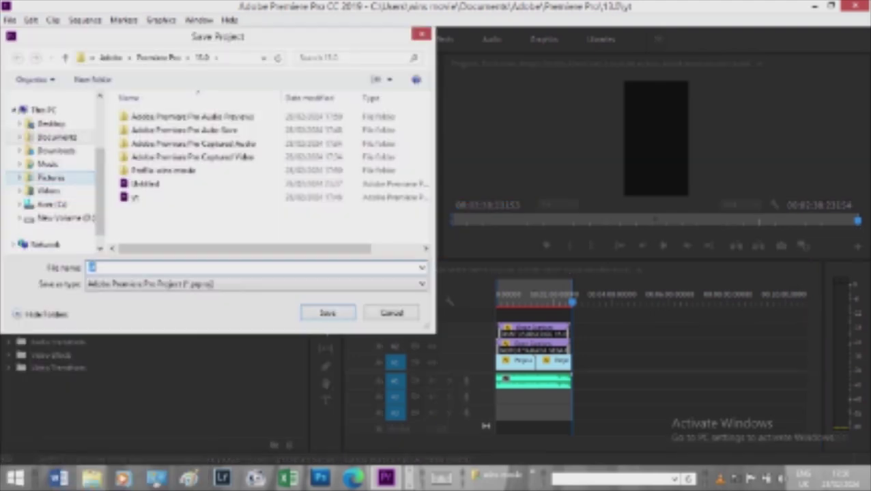
pyautogui.write('cer')
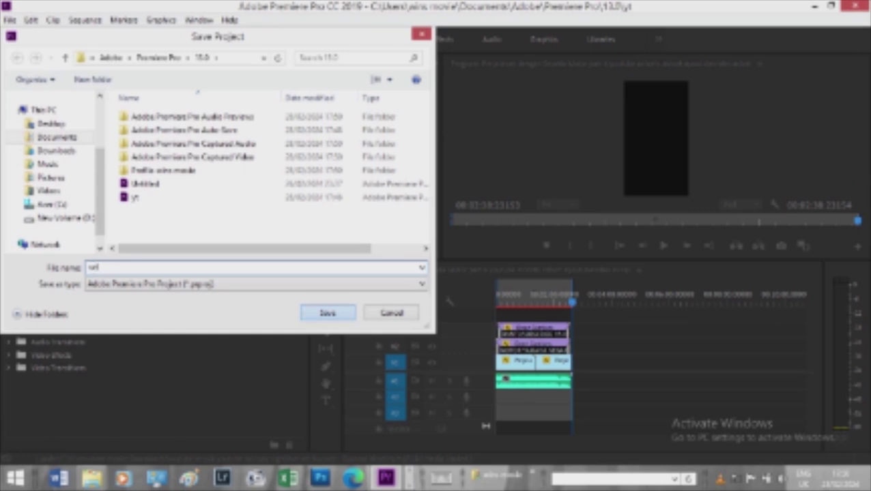
pyautogui.press('Return')
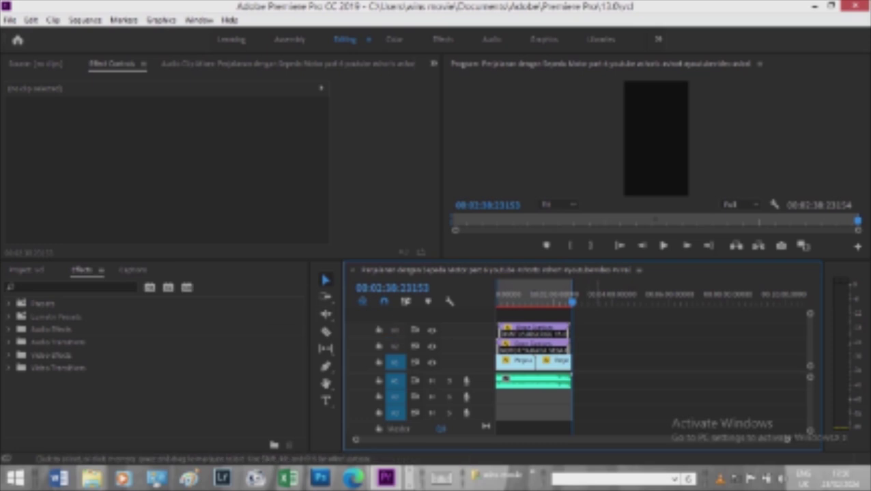
# Delete the clips on track V1, then browse through the Project panel's media items
pyautogui.moveTo(595, 361); pyautogui.dragTo(529, 361)
pyautogui.press('Delete')
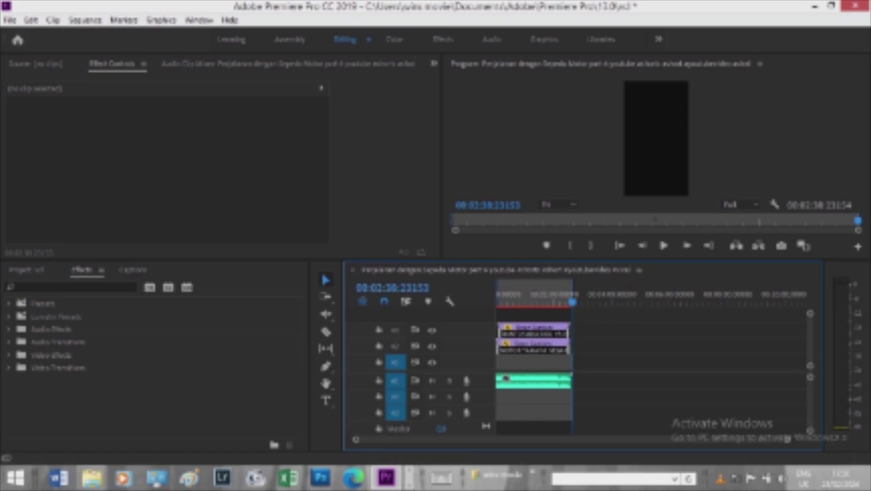
pyautogui.hotkey('shift', '1')
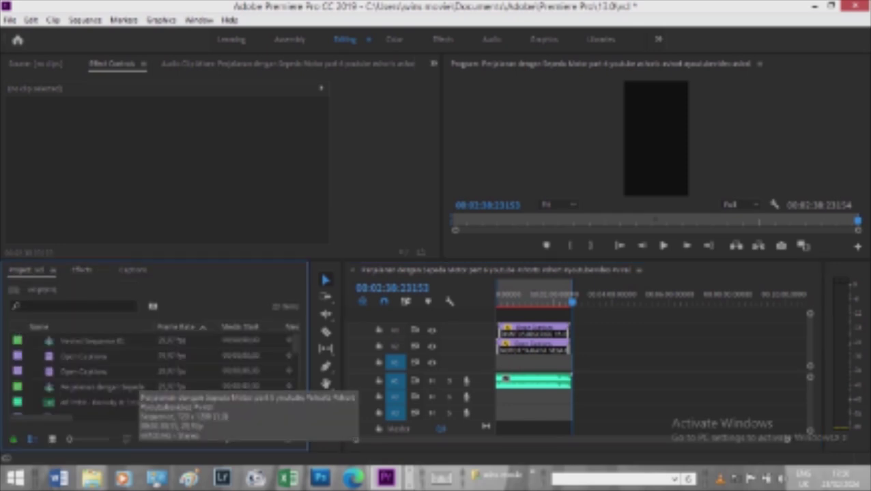
pyautogui.scroll(-2, 150, 372)
pyautogui.scroll(-2, 150, 372)
pyautogui.scroll(-2, 150, 372)
pyautogui.scroll(-2, 150, 372)
pyautogui.scroll(-1, 150, 372)
pyautogui.scroll(-1, 151, 372)
pyautogui.scroll(-1, 150, 372)
pyautogui.scroll(-1, 150, 372)
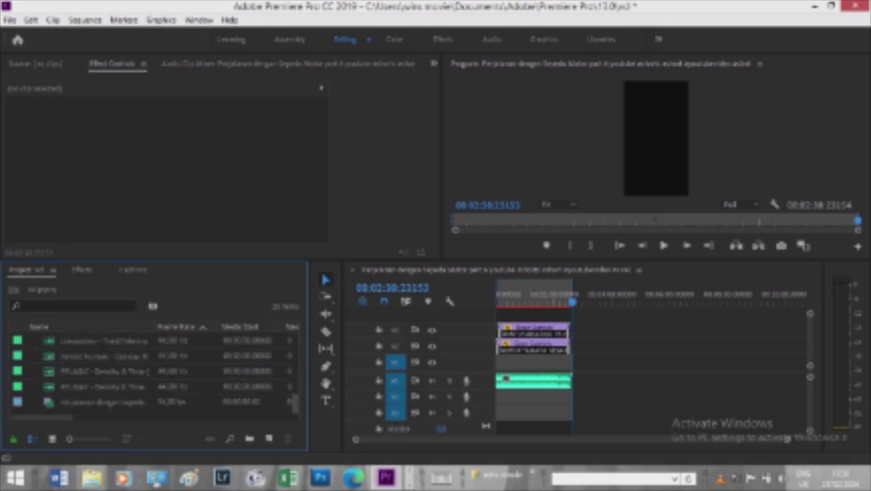
pyautogui.scroll(3, 150, 372)
pyautogui.scroll(2, 150, 372)
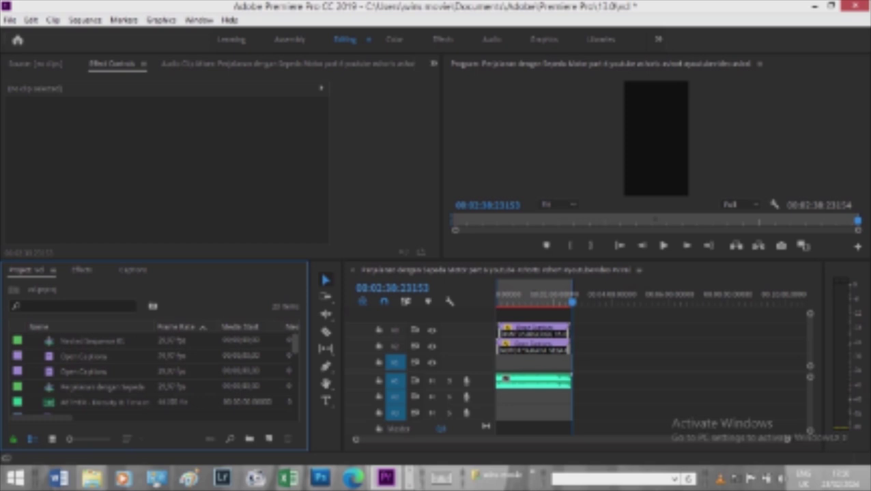
pyautogui.scroll(-1, 150, 372)
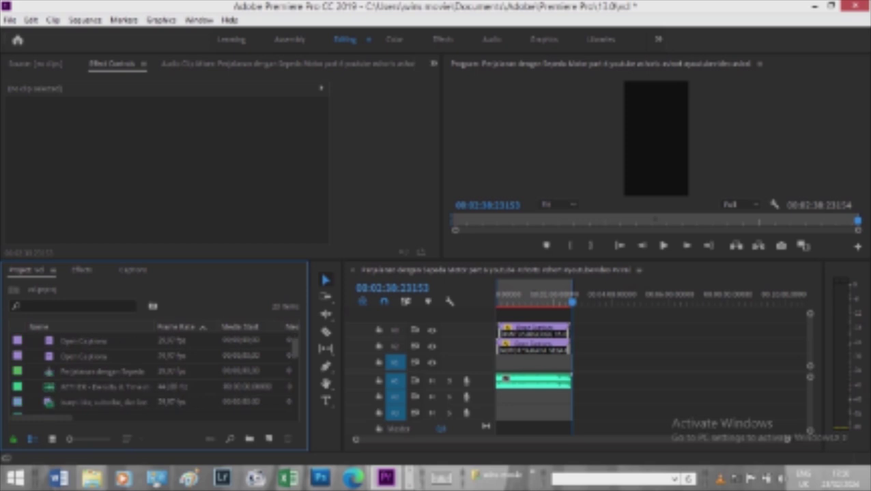
pyautogui.scroll(-1, 150, 372)
pyautogui.scroll(-1, 151, 371)
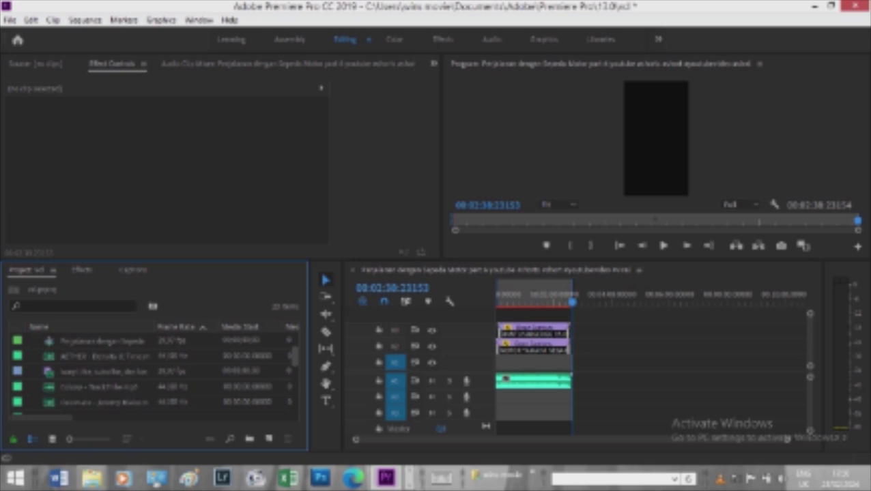
pyautogui.scroll(3, 150, 371)
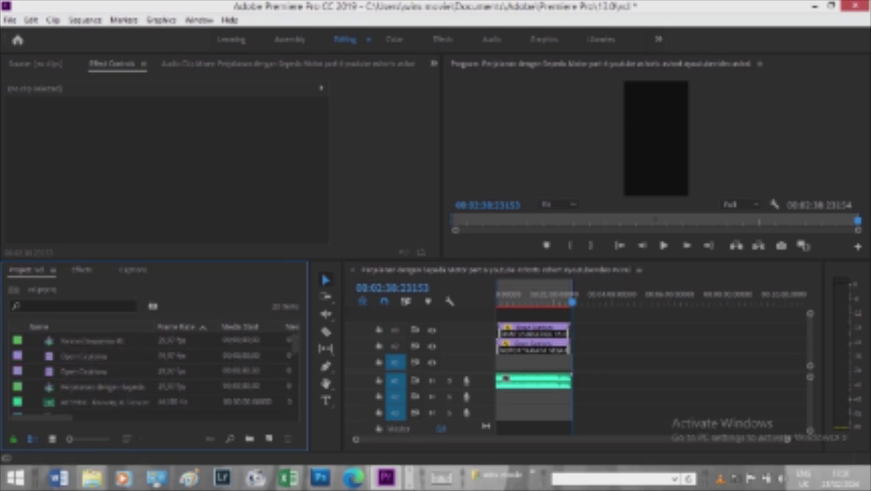
# In File Explorer, drag the 'adobe premiere pro' video onto the Premiere Pro taskbar icon
pyautogui.click(92, 478)
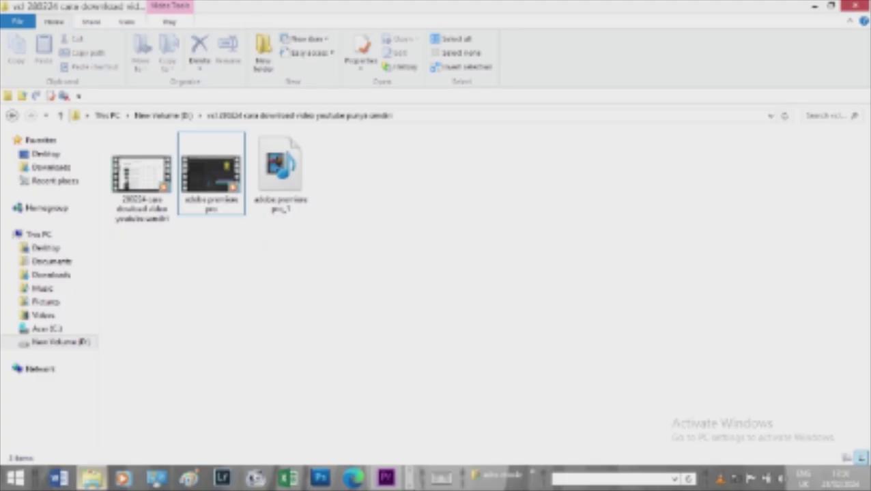
pyautogui.click(211, 174)
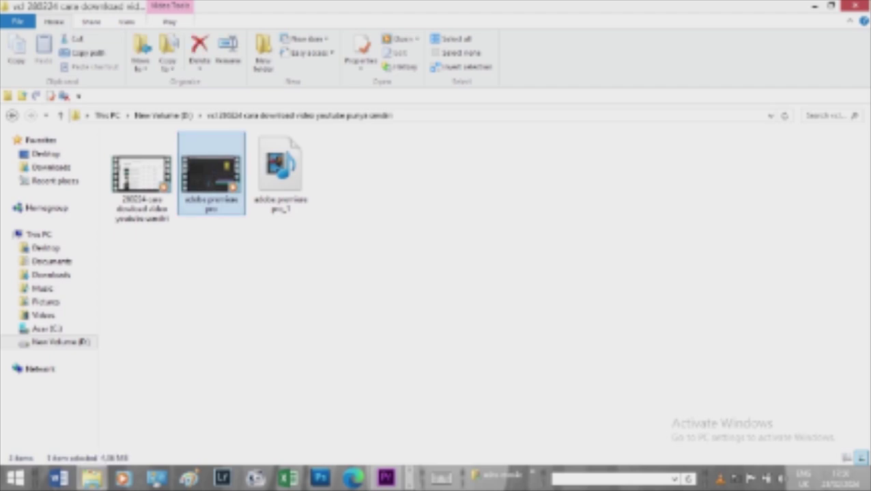
pyautogui.moveTo(211, 174); pyautogui.dragTo(386, 478)
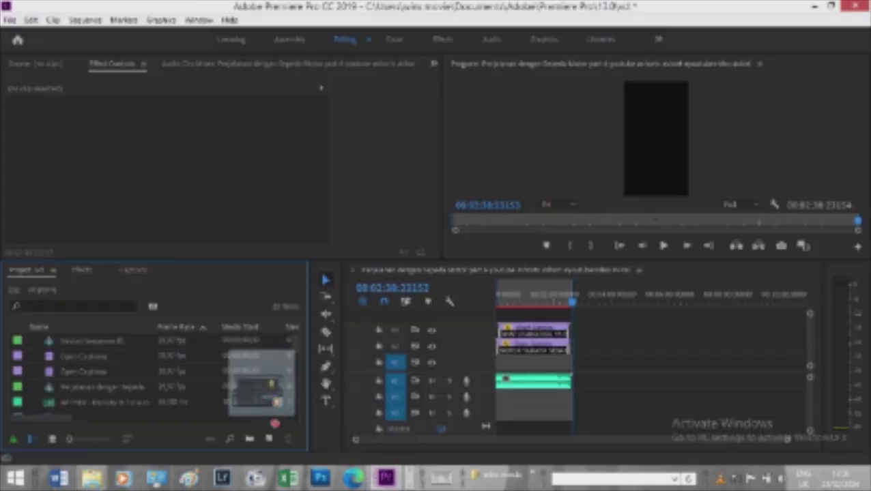
# Import the 'adobe premiere pro' video, place it on V1 and scale it to frame size
pyautogui.moveTo(382, 470); pyautogui.dragTo(205, 359)
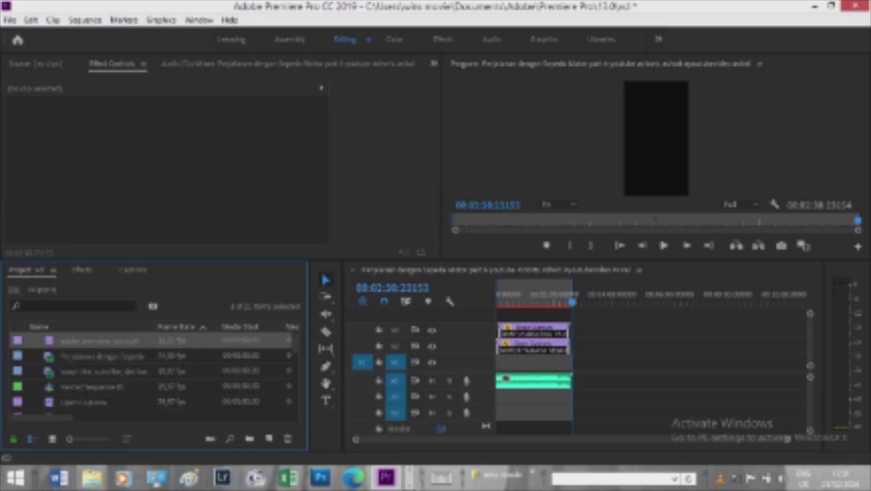
pyautogui.moveTo(95, 341)
pyautogui.mouseDown()
pyautogui.moveTo(577, 362)
pyautogui.moveTo(502, 362)
pyautogui.mouseUp()
pyautogui.rightClick(529, 360)
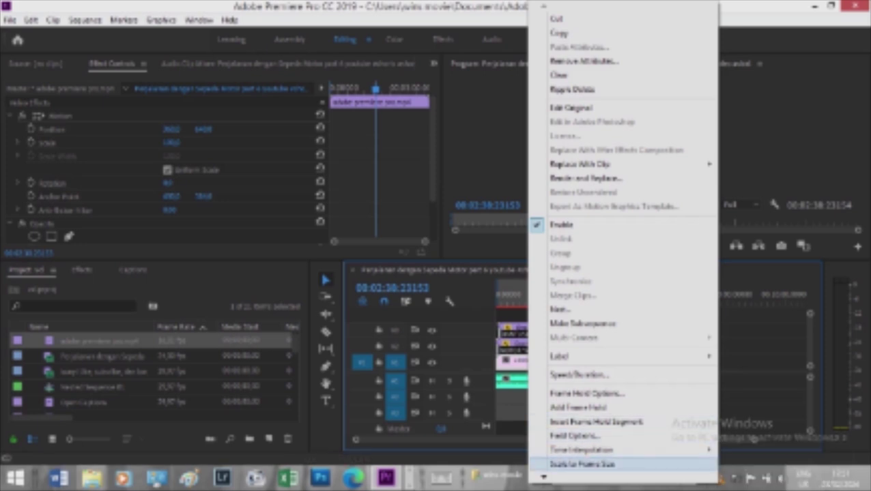
pyautogui.click(582, 464)
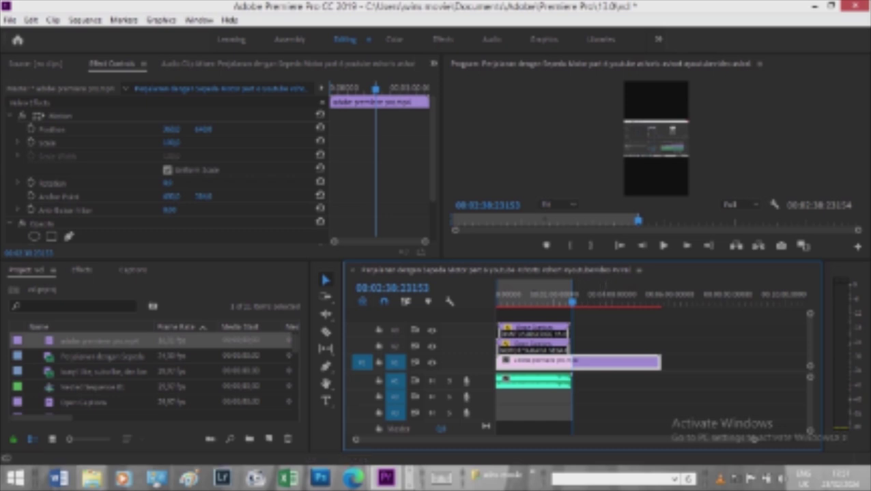
# Clear the sequence In and Out points and shift the Quick Feet music later on A1
pyautogui.rightClick(544, 294)
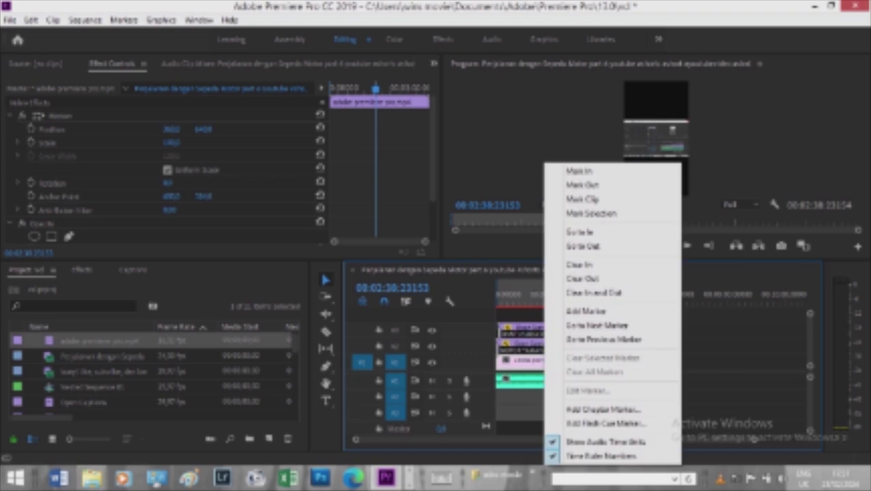
pyautogui.click(593, 293)
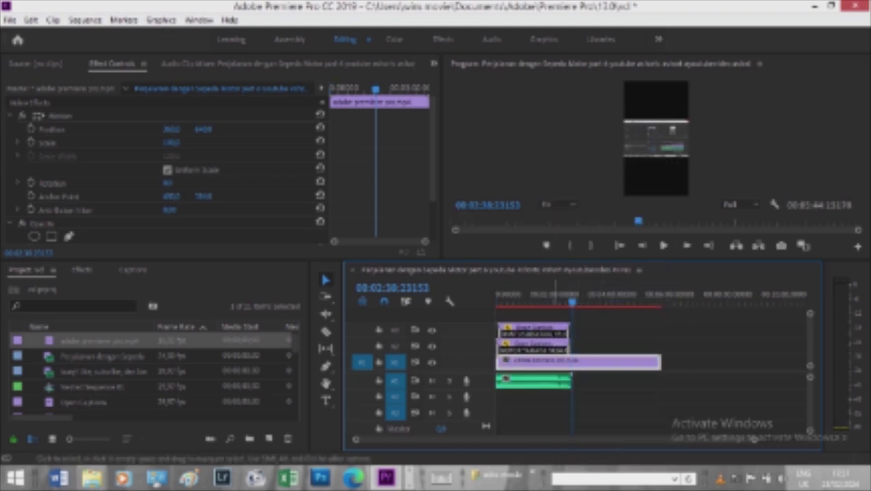
pyautogui.moveTo(570, 382); pyautogui.dragTo(659, 382)
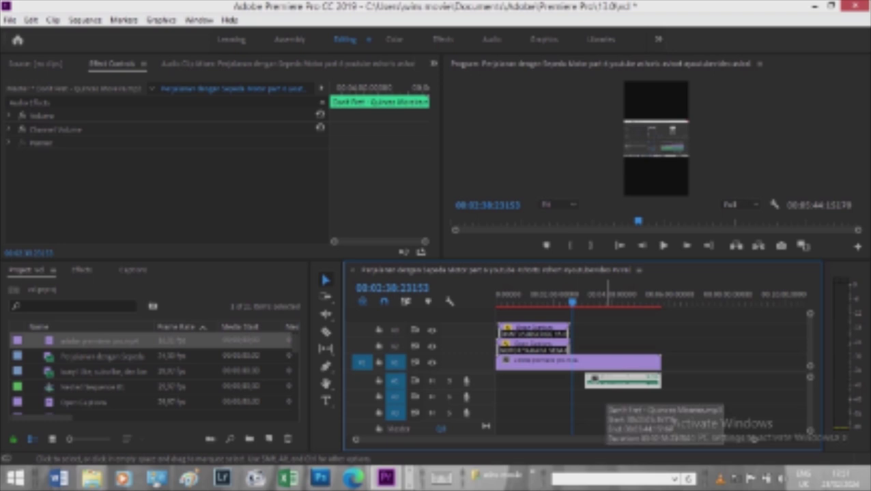
# Replace the old A1 audio with the Density & Time music track
pyautogui.press('Delete')
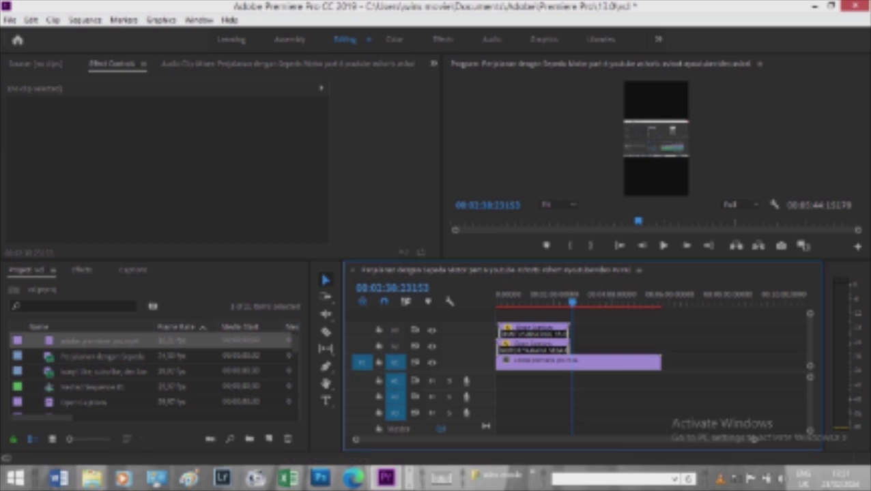
pyautogui.scroll(-1, 153, 372)
pyautogui.scroll(-1, 154, 372)
pyautogui.scroll(-1, 154, 372)
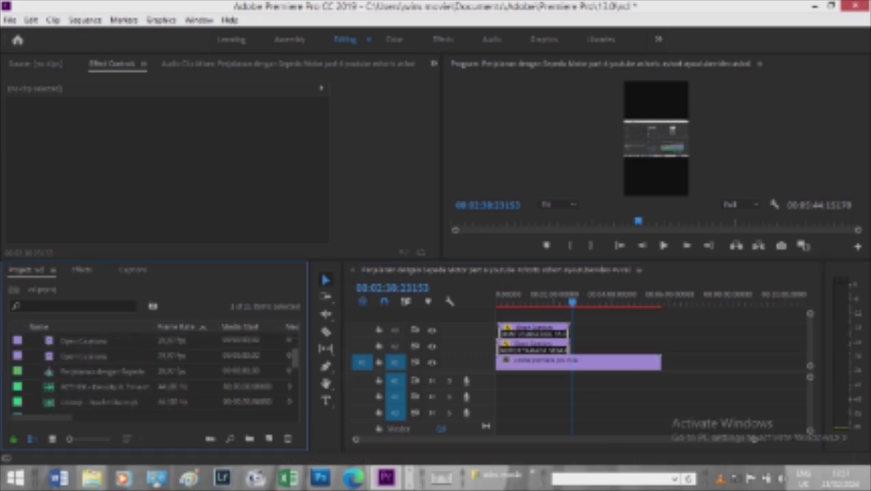
pyautogui.scroll(-1, 154, 372)
pyautogui.scroll(-1, 154, 372)
pyautogui.scroll(-1, 153, 372)
pyautogui.scroll(-1, 153, 372)
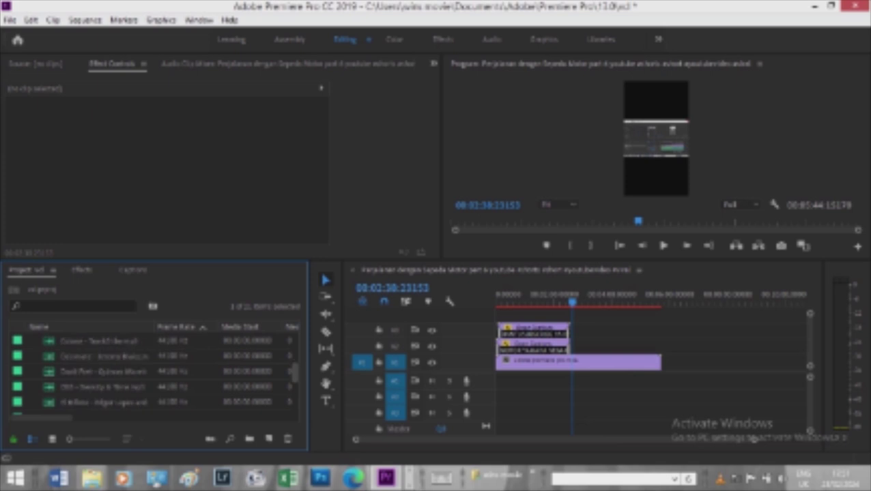
pyautogui.click(153, 386)
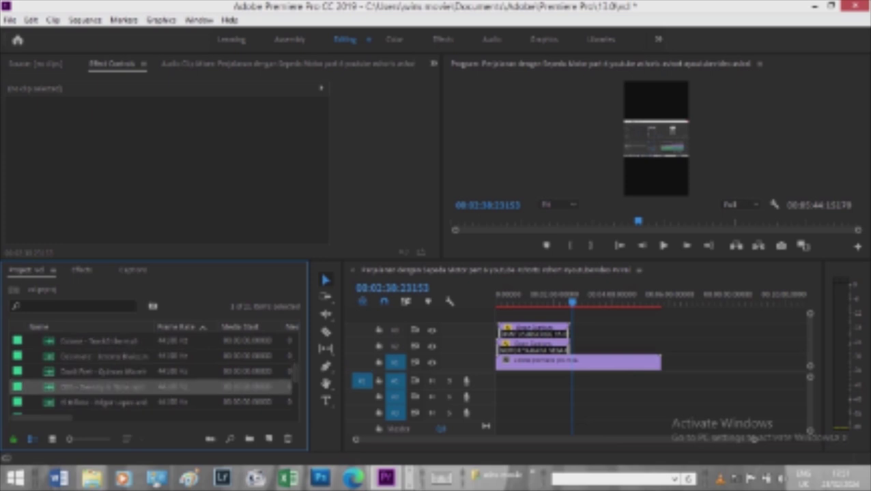
pyautogui.moveTo(154, 387); pyautogui.dragTo(502, 381)
pyautogui.click(505, 381)
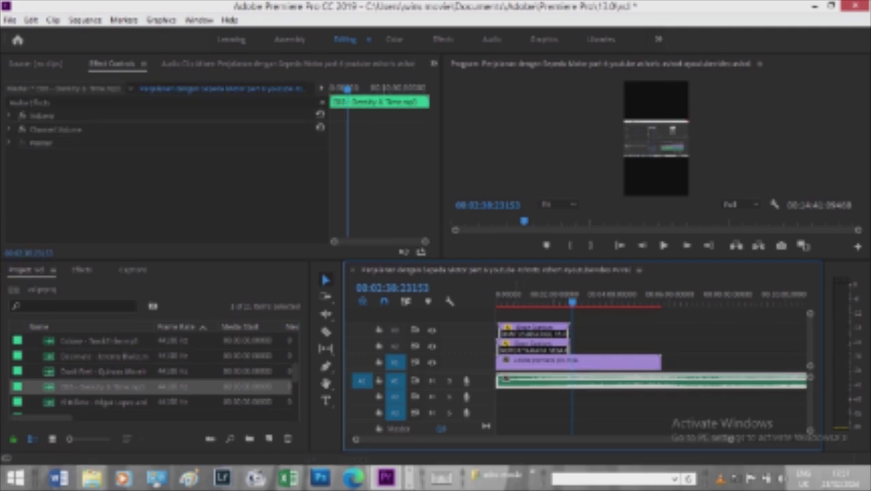
# Return to the sequence start and play it back
pyautogui.press('Home')
pyautogui.press('space')
pyautogui.press('=')
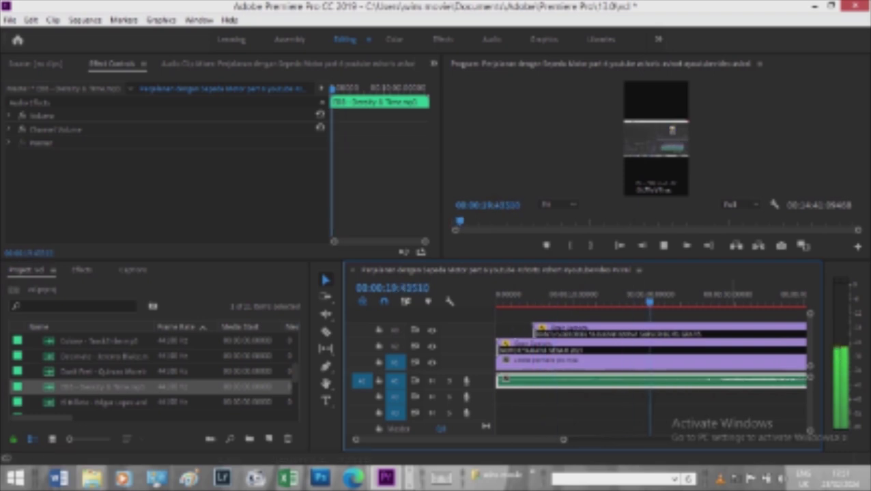
# Trim the Density & Time music and the V2/V3 title clips to end with the V1 recording
pyautogui.moveTo(564, 438)
pyautogui.mouseDown()
pyautogui.moveTo(788, 439)
pyautogui.moveTo(597, 441)
pyautogui.mouseUp()
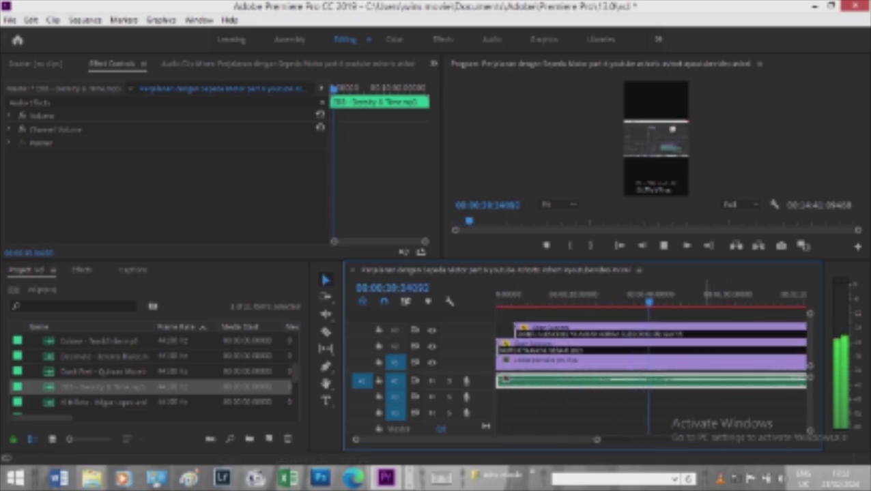
pyautogui.moveTo(596, 440)
pyautogui.mouseDown()
pyautogui.moveTo(728, 439)
pyautogui.moveTo(598, 440)
pyautogui.mouseUp()
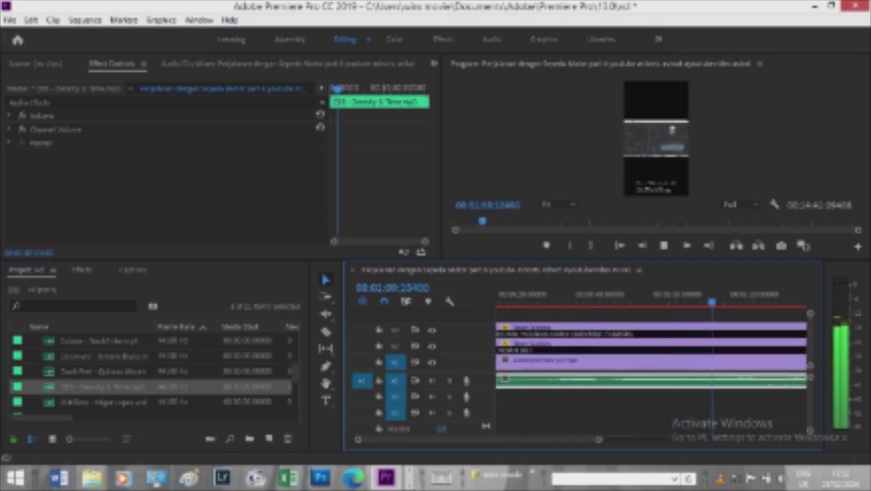
pyautogui.moveTo(598, 441); pyautogui.dragTo(729, 438)
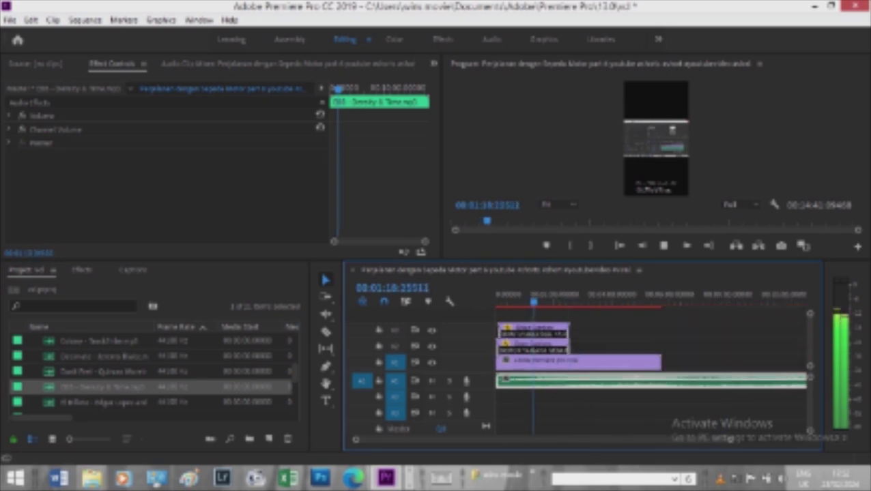
pyautogui.moveTo(805, 380); pyautogui.dragTo(661, 380)
pyautogui.moveTo(567, 332); pyautogui.dragTo(661, 332)
pyautogui.moveTo(567, 348); pyautogui.dragTo(660, 348)
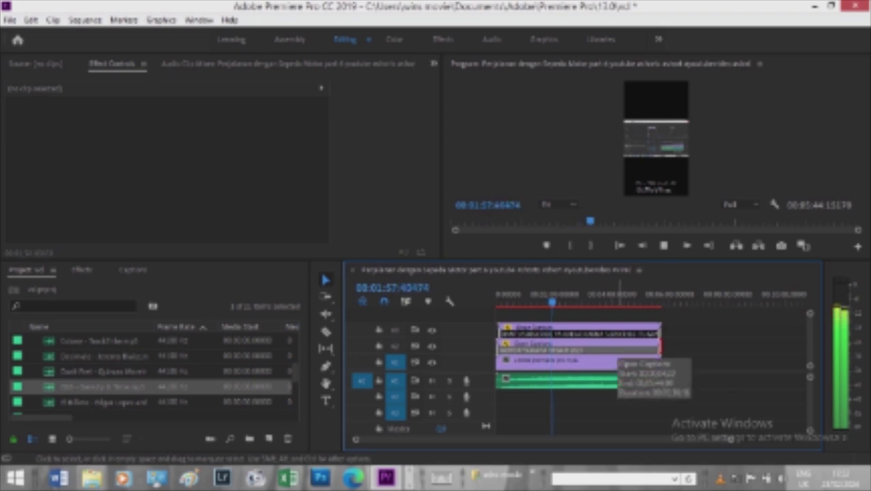
pyautogui.press('Home')
pyautogui.press('\\')
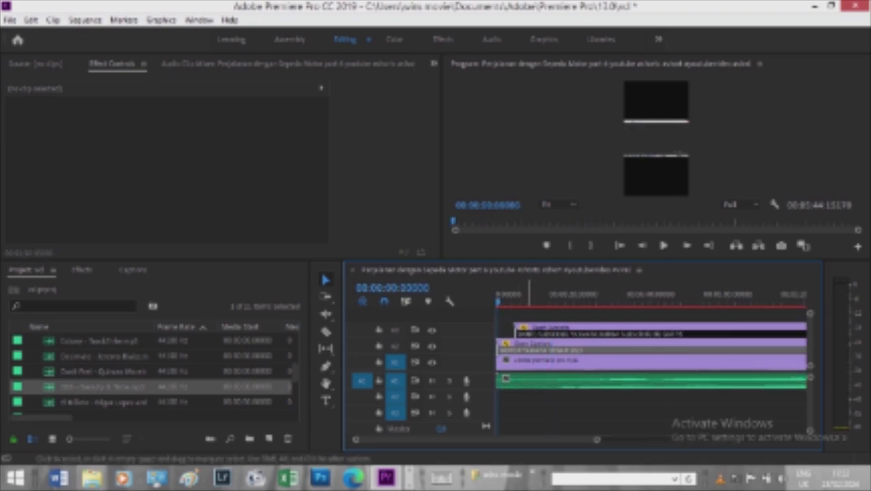
# Open the first caption clip for editing and set the Program monitor zoom to 100%
pyautogui.doubleClick(566, 328)
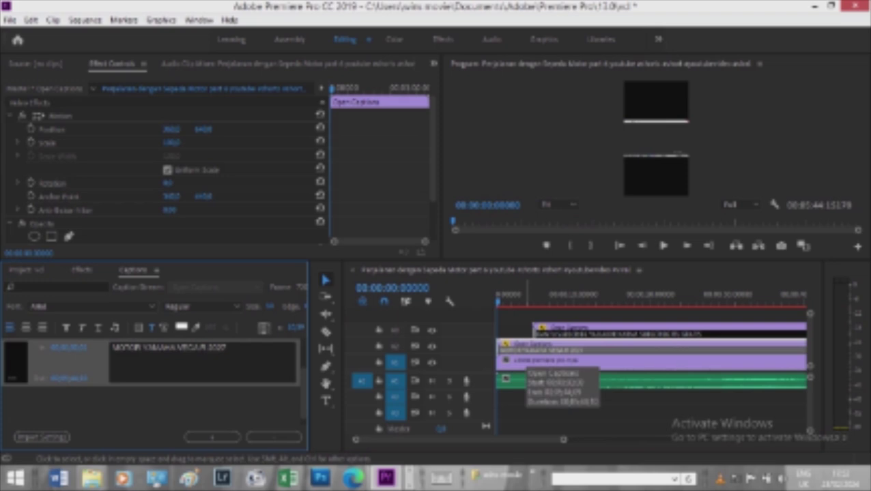
pyautogui.click(526, 300)
pyautogui.click(546, 204)
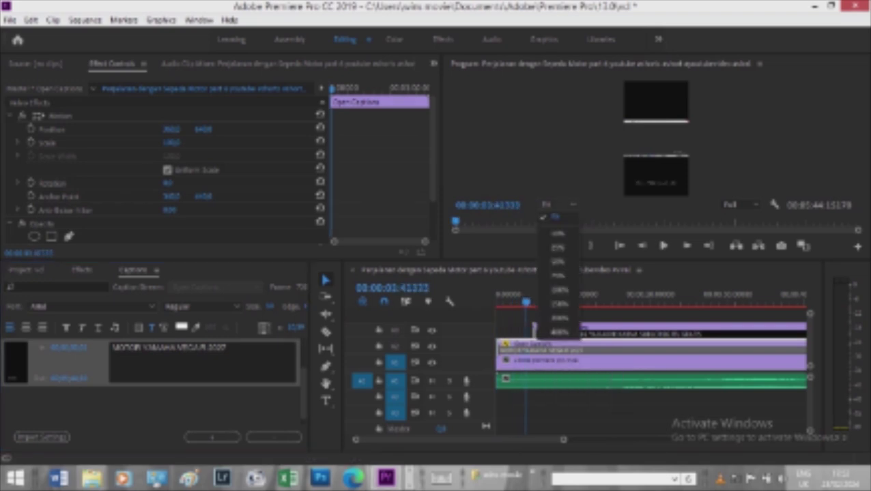
pyautogui.click(558, 290)
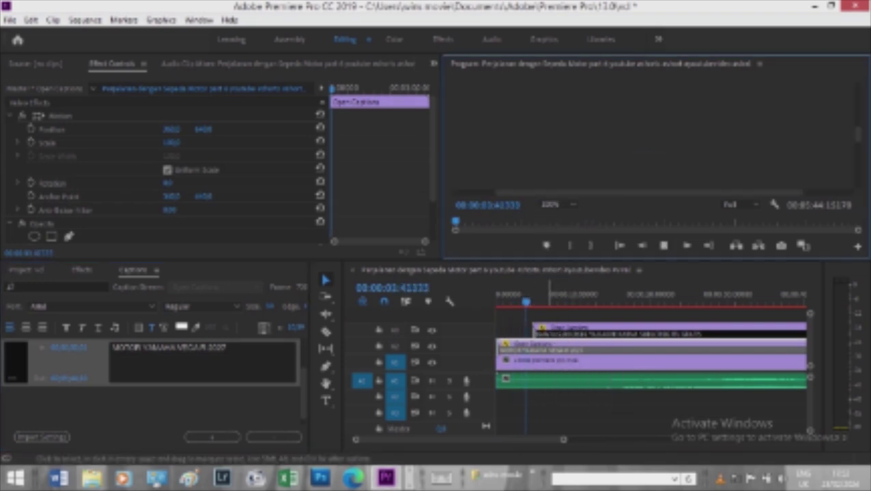
# Move the playhead to about four seconds and reduce the Program monitor zoom to 25%
pyautogui.click(533, 300)
pyautogui.scroll(3, 653, 135)
pyautogui.scroll(2, 653, 136)
pyautogui.scroll(-3, 653, 135)
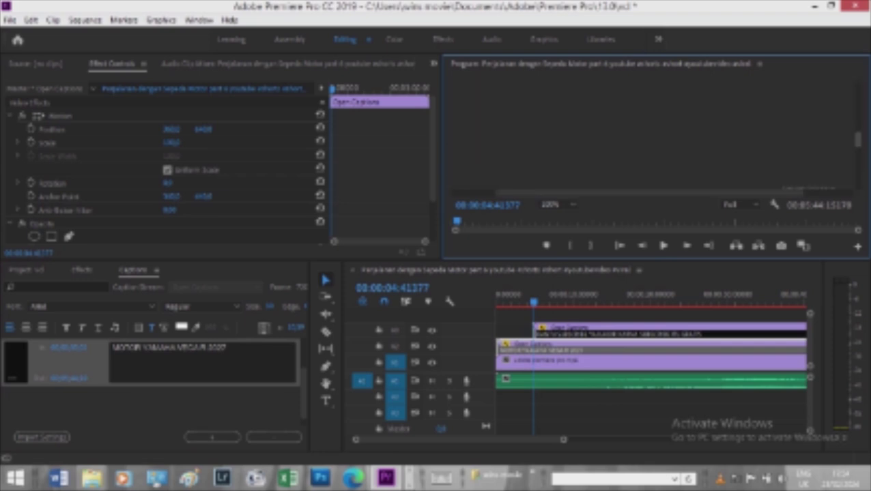
pyautogui.scroll(3, 653, 150)
pyautogui.scroll(2, 653, 150)
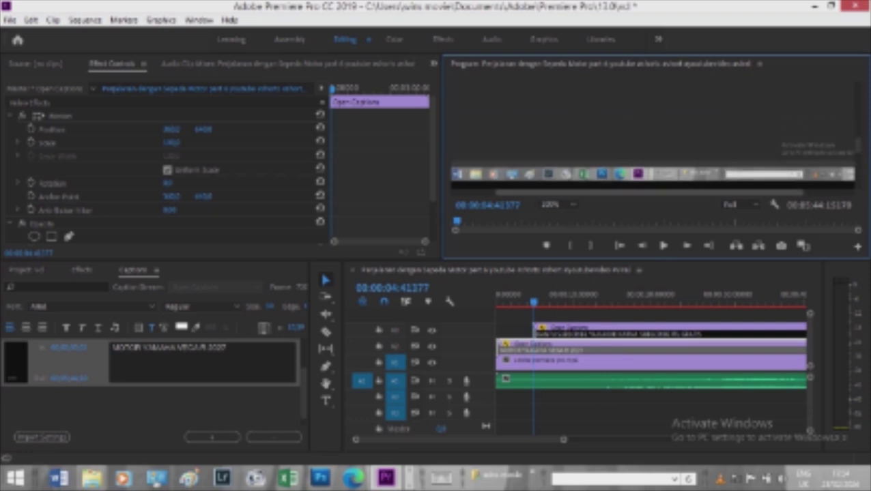
pyautogui.click(554, 204)
pyautogui.click(556, 247)
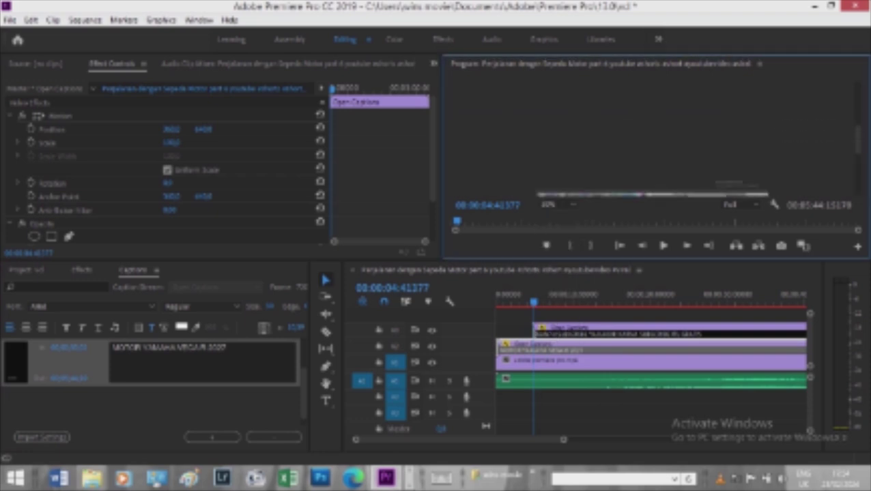
pyautogui.scroll(-4, 653, 136)
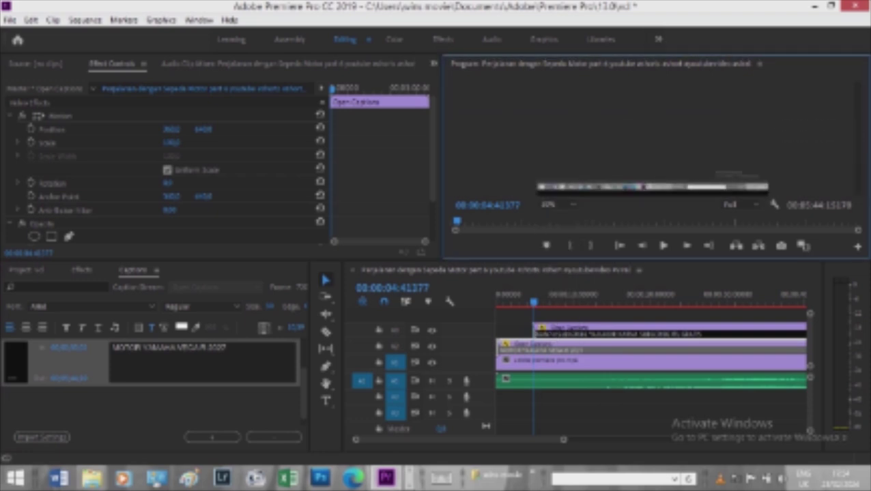
pyautogui.scroll(2, 653, 136)
pyautogui.scroll(-1, 653, 136)
pyautogui.scroll(-1, 653, 137)
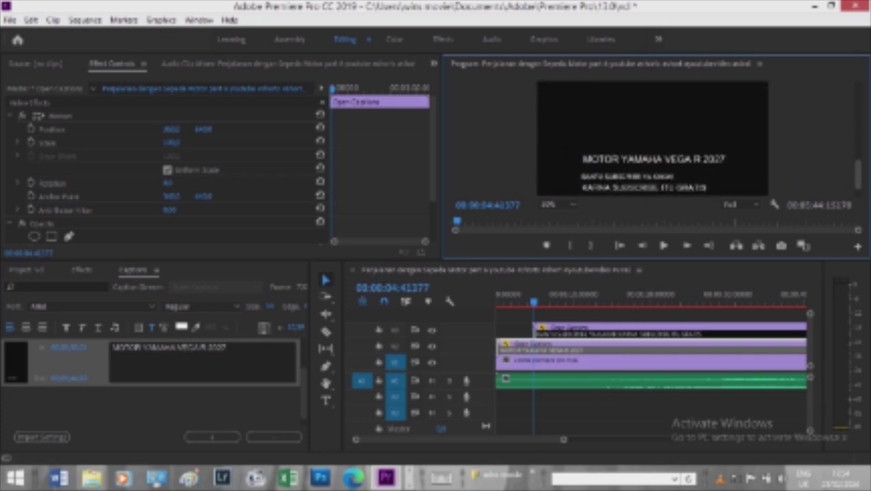
pyautogui.click(548, 204)
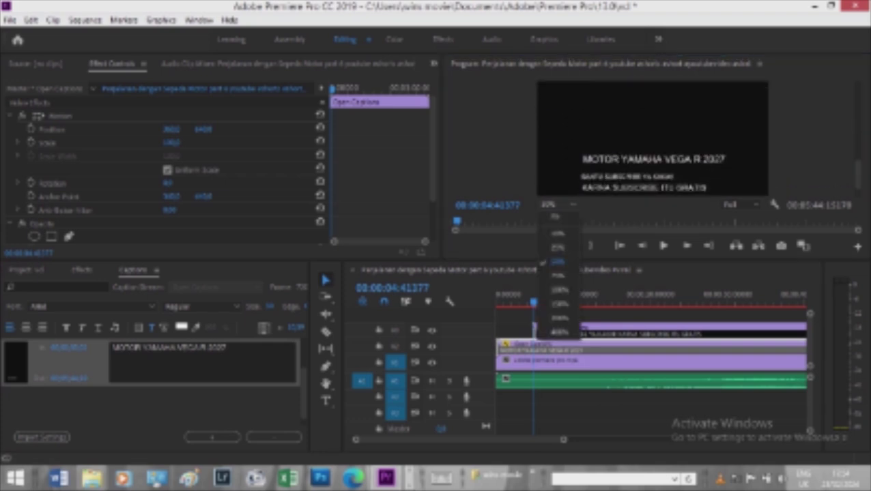
pyautogui.click(557, 247)
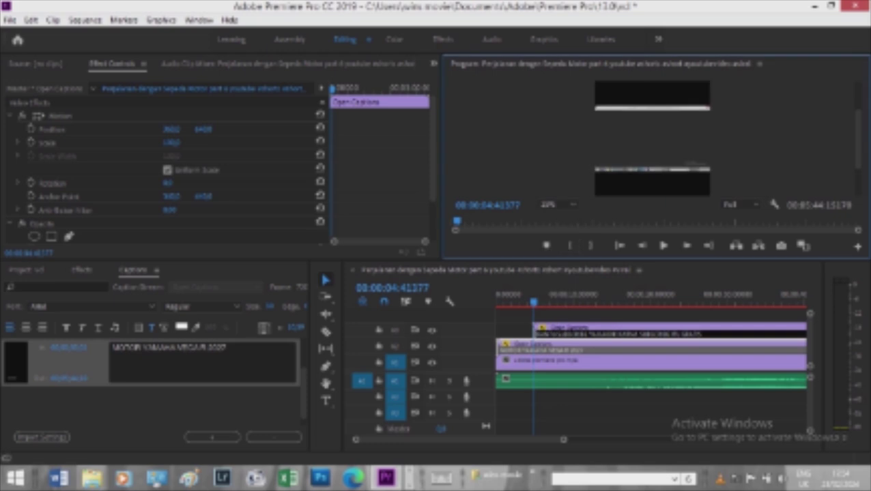
# Play from about three to eleven seconds, then zoom the timeline in around the playhead
pyautogui.moveTo(516, 301); pyautogui.dragTo(524, 300)
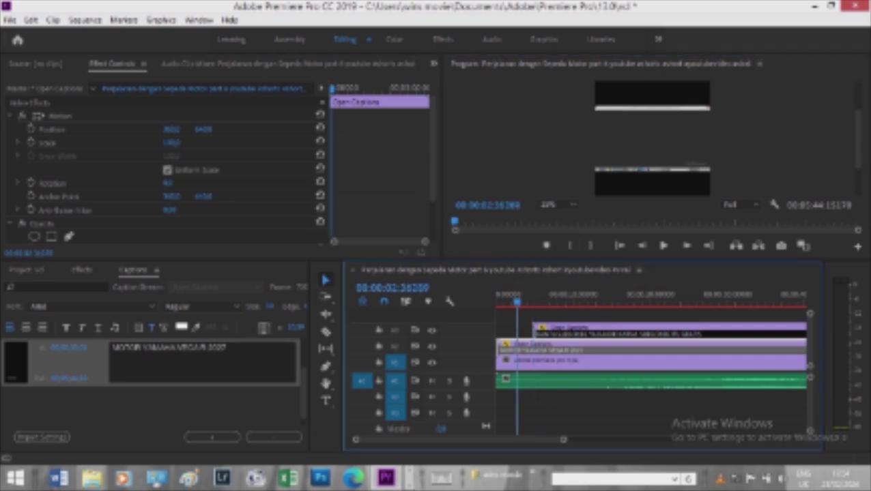
pyautogui.press('space')
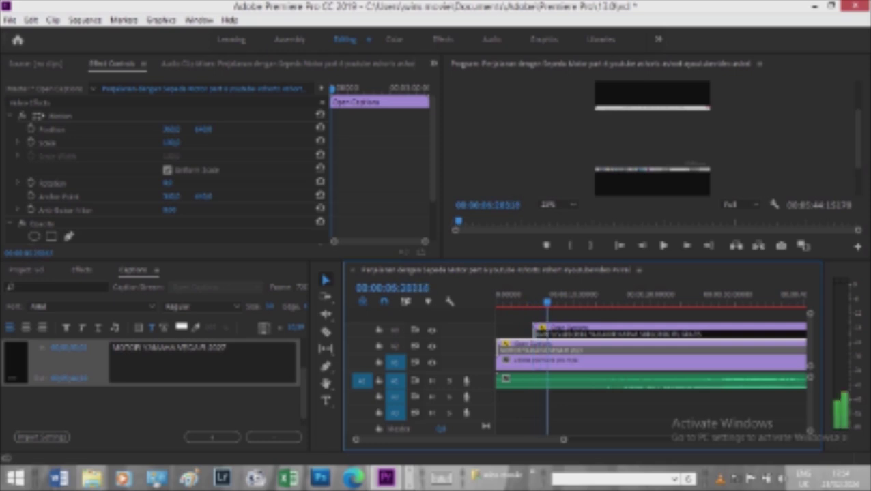
pyautogui.press('space')
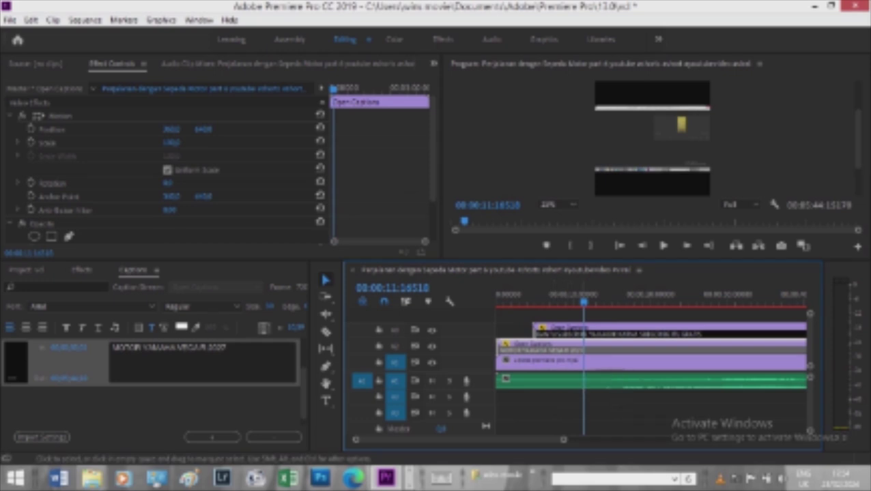
pyautogui.press('=')
pyautogui.press('=')
pyautogui.press('=')
pyautogui.press('=')
pyautogui.press('=')
pyautogui.press('=')
pyautogui.press('=')
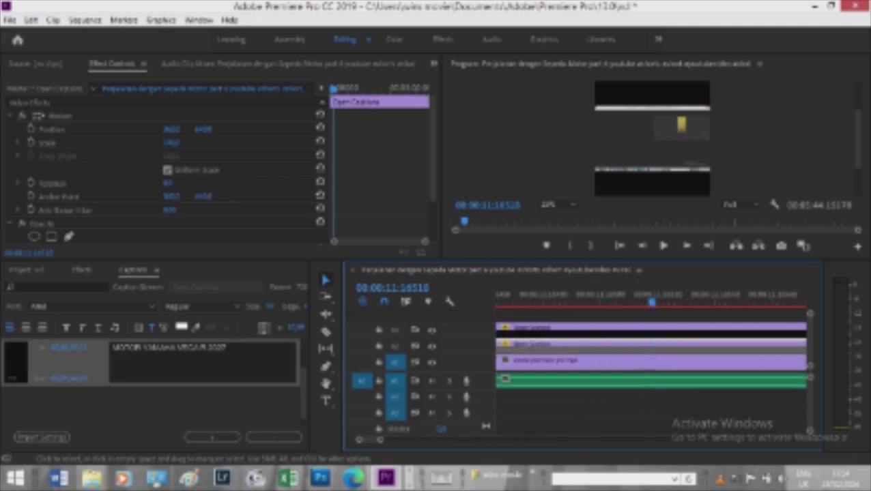
pyautogui.press('=')
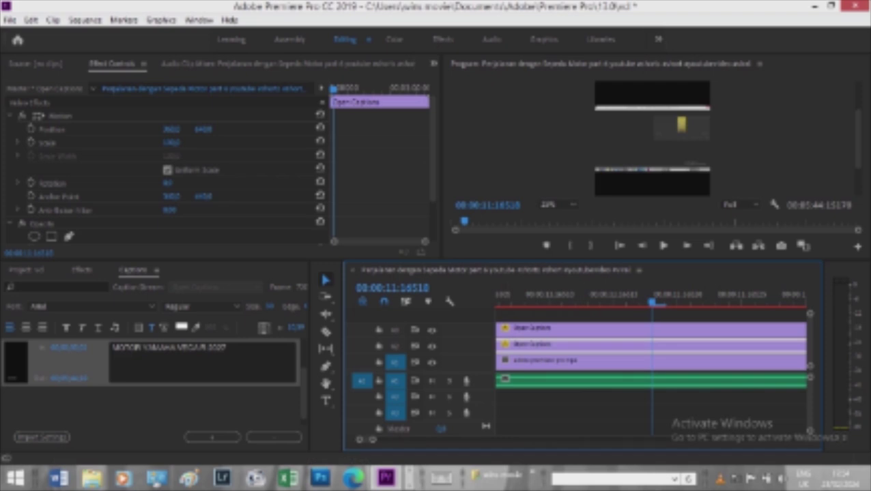
# Set the first caption's Out time to 15:00
pyautogui.click(76, 378)
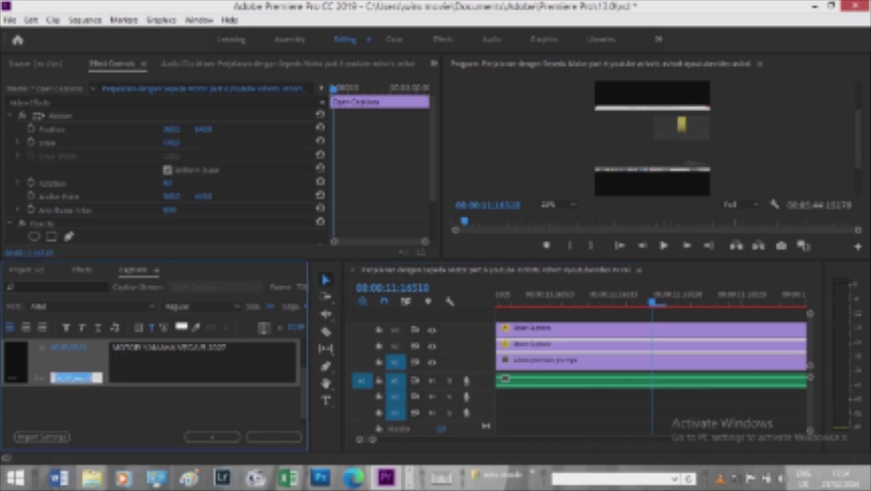
pyautogui.write('1410')
pyautogui.write('15:')
pyautogui.write('00')
pyautogui.click(226, 346)
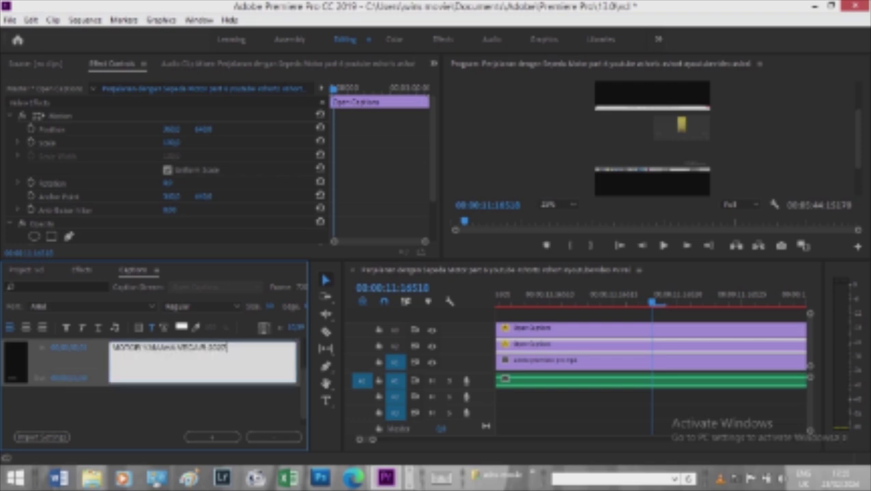
# Replace the caption text with 'reka adegan (ilustrasi) pro'
pyautogui.moveTo(227, 348); pyautogui.dragTo(111, 348)
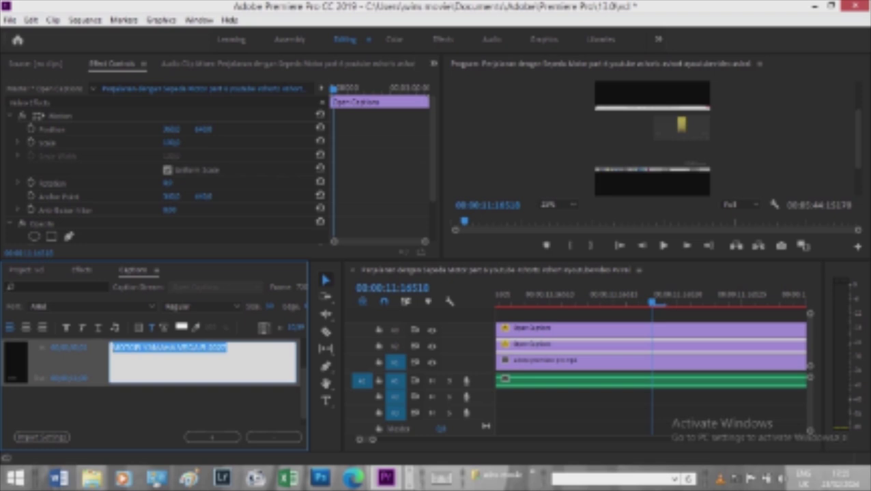
pyautogui.write('reka')
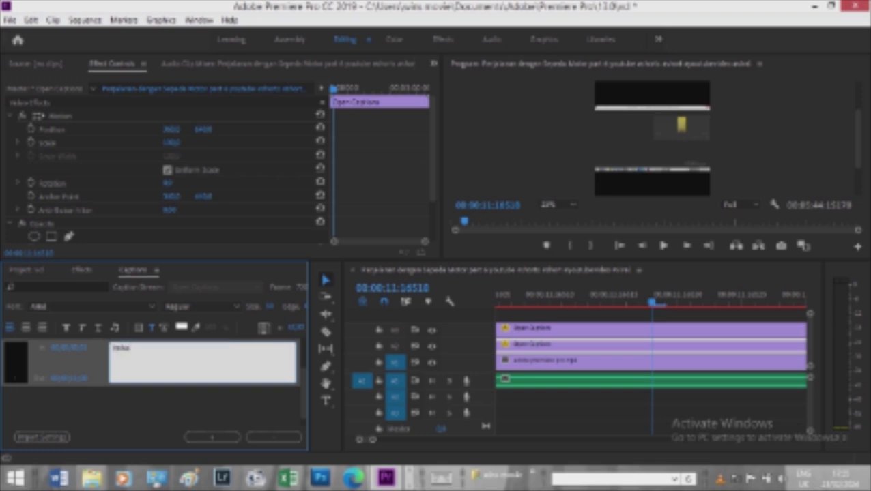
pyautogui.write(' adegan (ilustrasi) pro')
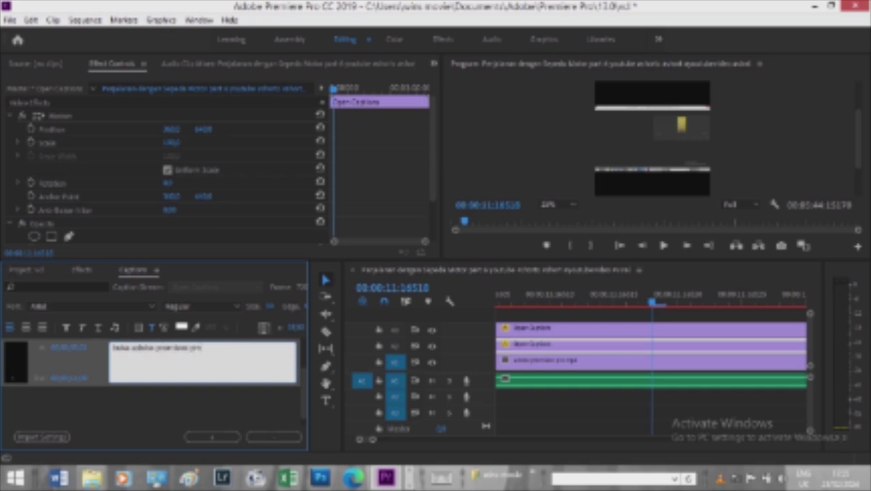
pyautogui.press('Tab')
# Copy the caption's time value and add a new empty caption block
pyautogui.rightClick(77, 378)
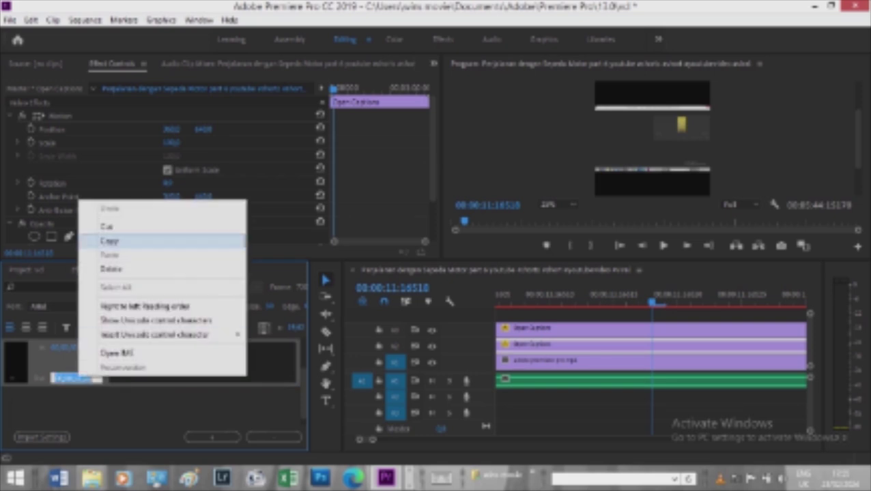
pyautogui.click(109, 241)
pyautogui.click(212, 438)
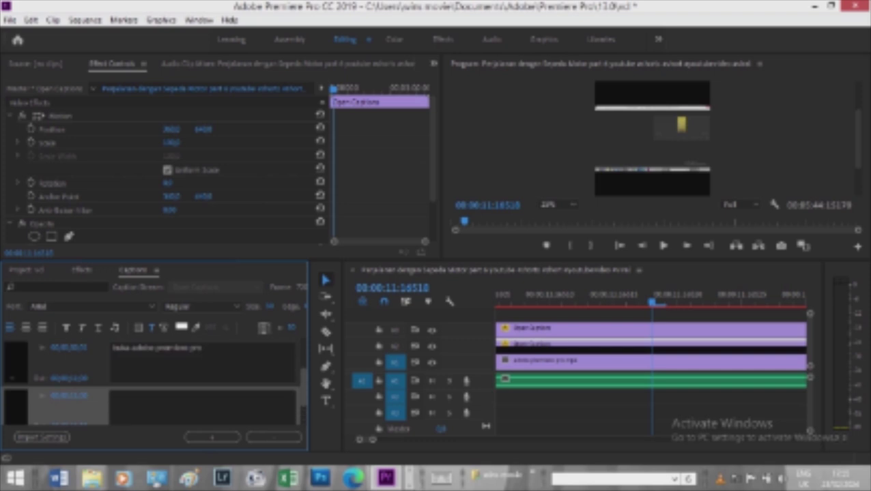
# Preview the captions, set the Program monitor to 100%, and place the cursor in the empty caption
pyautogui.scroll(-2, 153, 383)
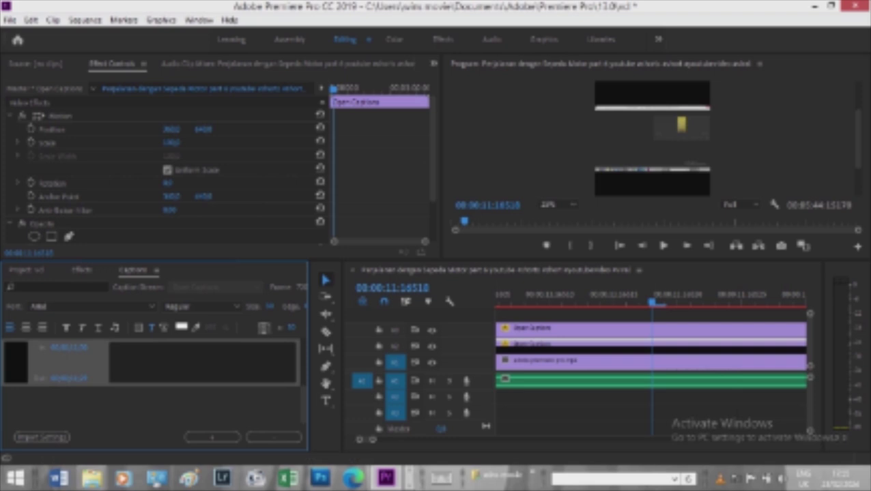
pyautogui.press('space')
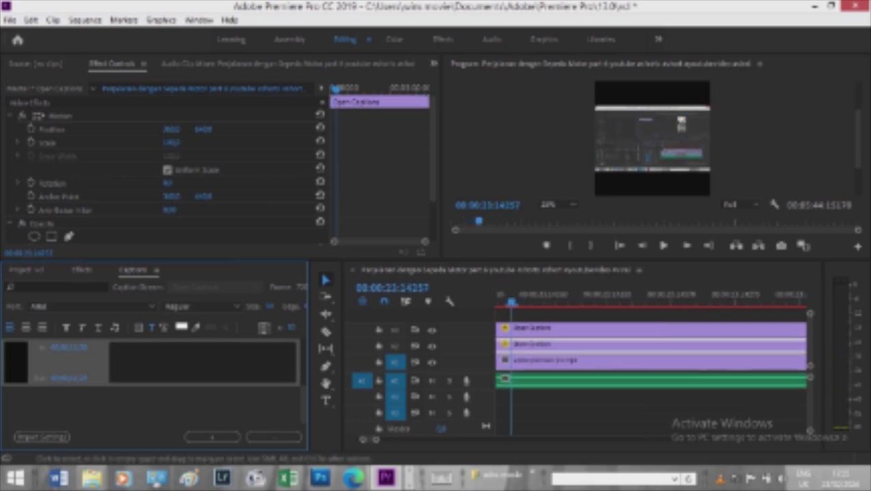
pyautogui.click(548, 205)
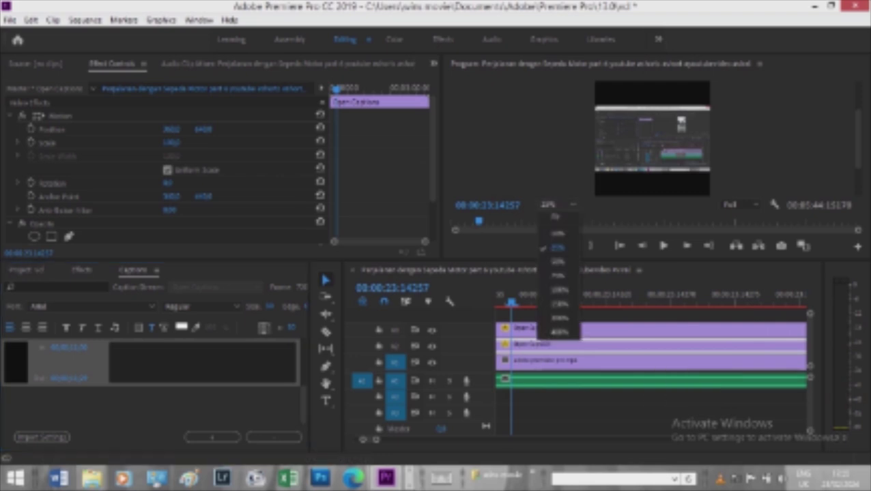
pyautogui.click(559, 290)
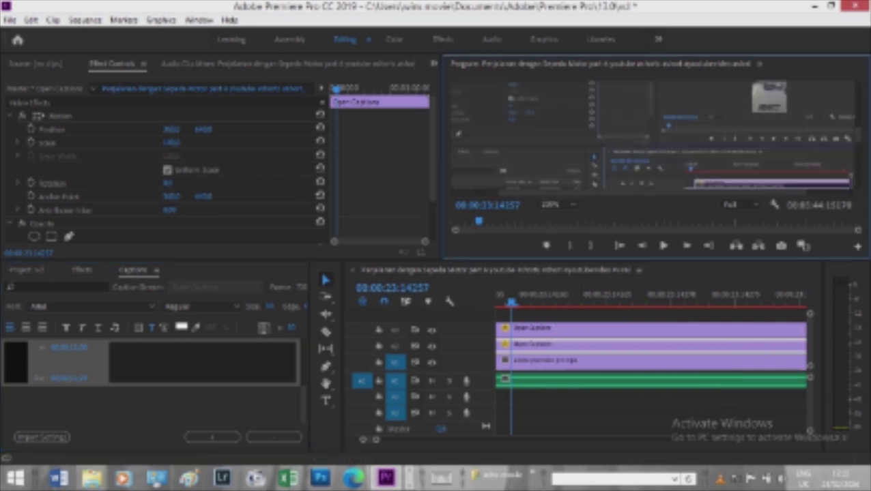
pyautogui.scroll(-2, 653, 134)
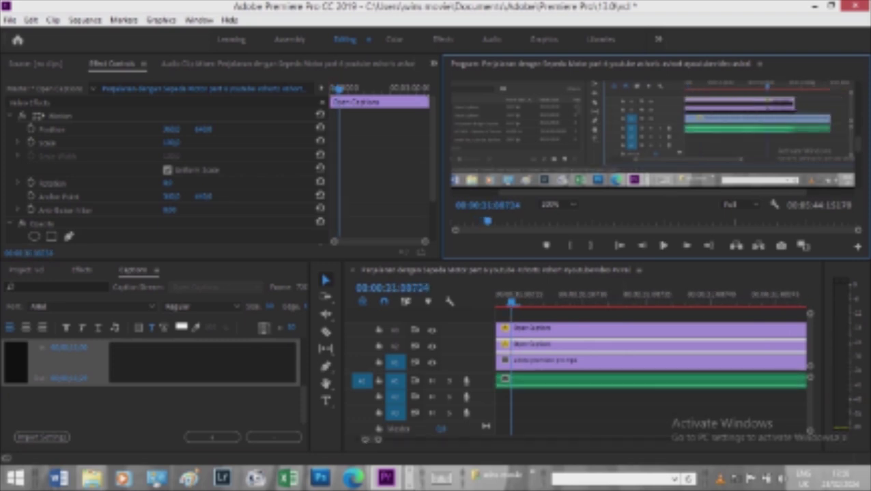
pyautogui.click(114, 349)
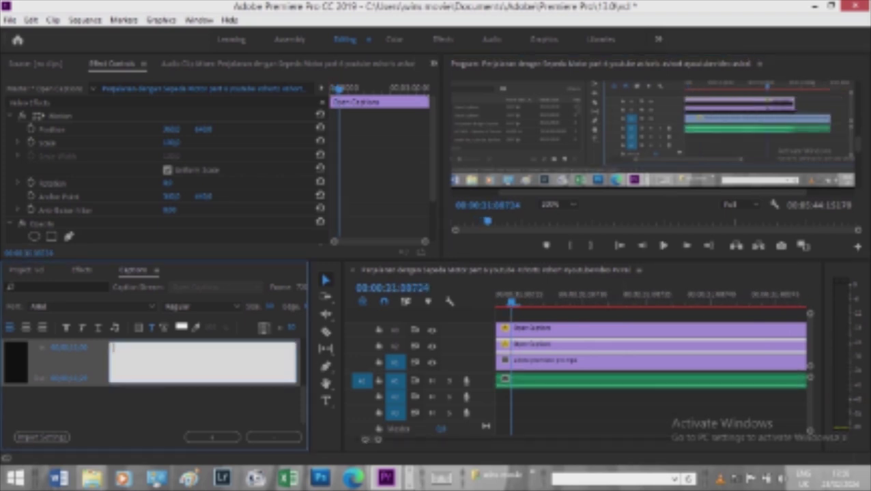
# Type the caption narration ending 'saya sudah bisa preset subtitel nya jadi langsung berurut'
pyautogui.write('setelah itu kemba')
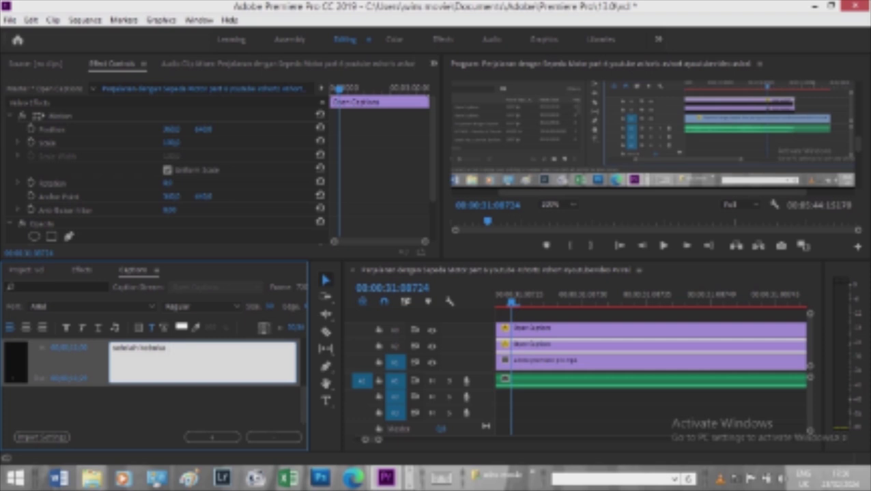
pyautogui.write('kemampuannya seperti ini')
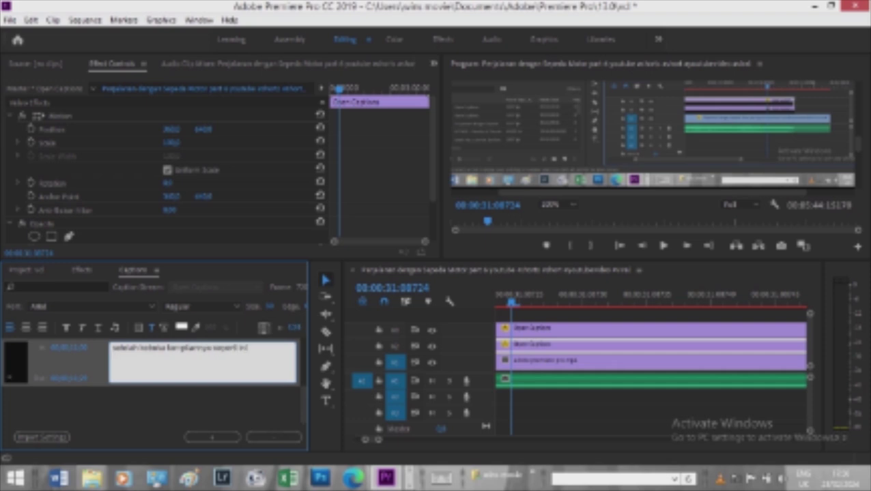
pyautogui.write('m saya sudah bisa preset subtitel nya jadi langsung berurut')
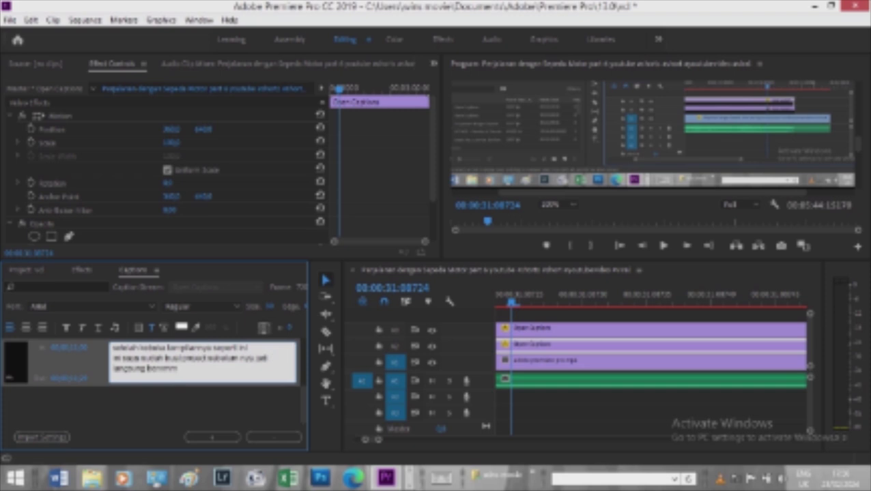
pyautogui.press('Return')
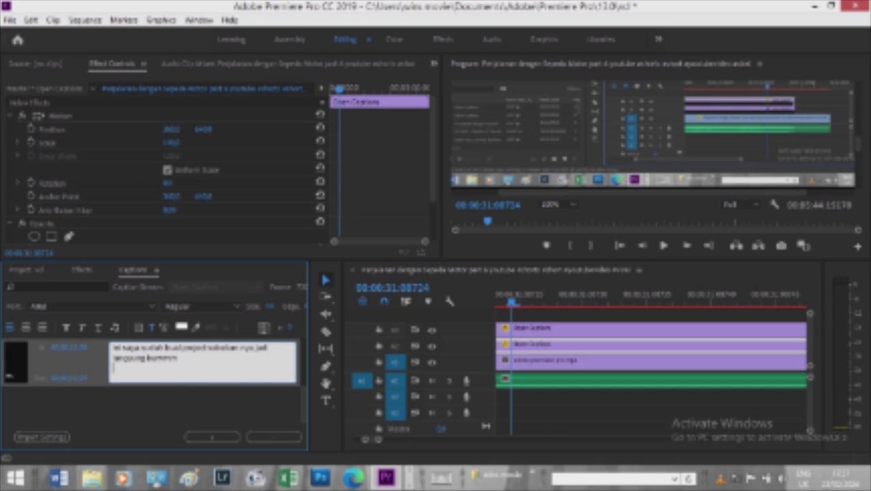
# Edit the last digits of the caption's Out timecode and confirm the new end time
pyautogui.click(75, 378)
pyautogui.click(75, 378)
pyautogui.press('BackSpace')
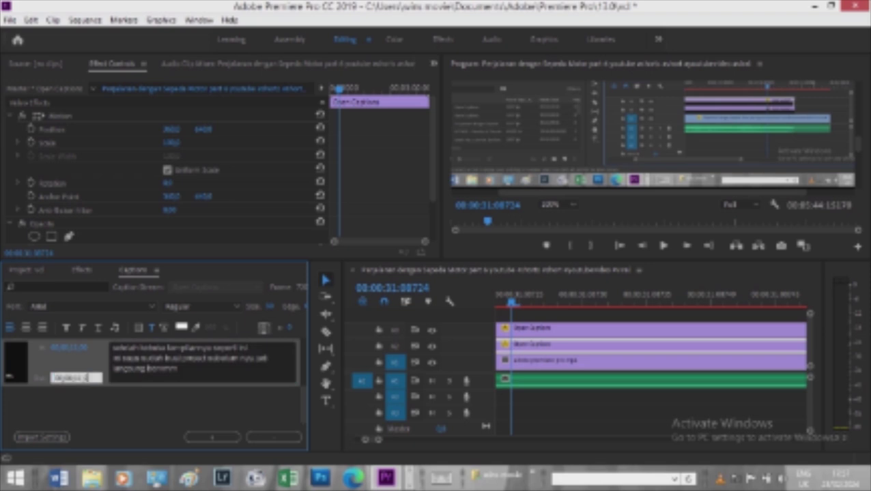
pyautogui.write('0')
pyautogui.write('05')
pyautogui.press('Return')
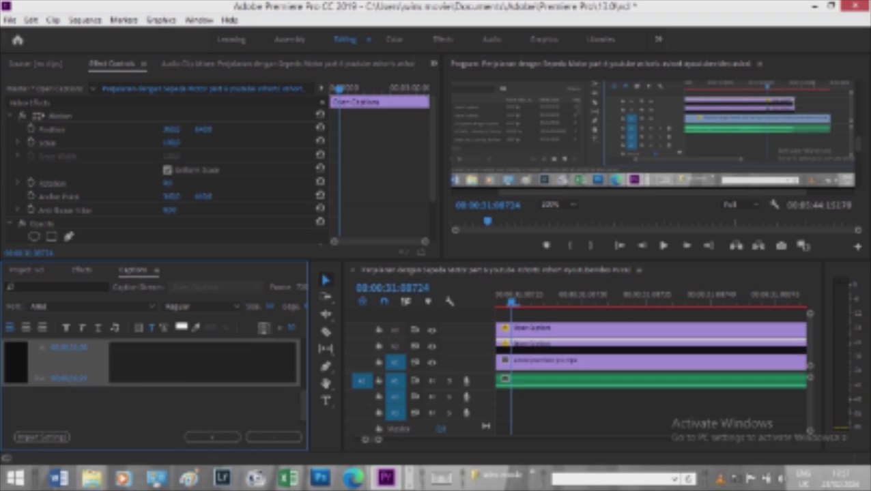
# Fill the empty caption block with an Indonesian narration line ending in 'opacity'
pyautogui.click(113, 348)
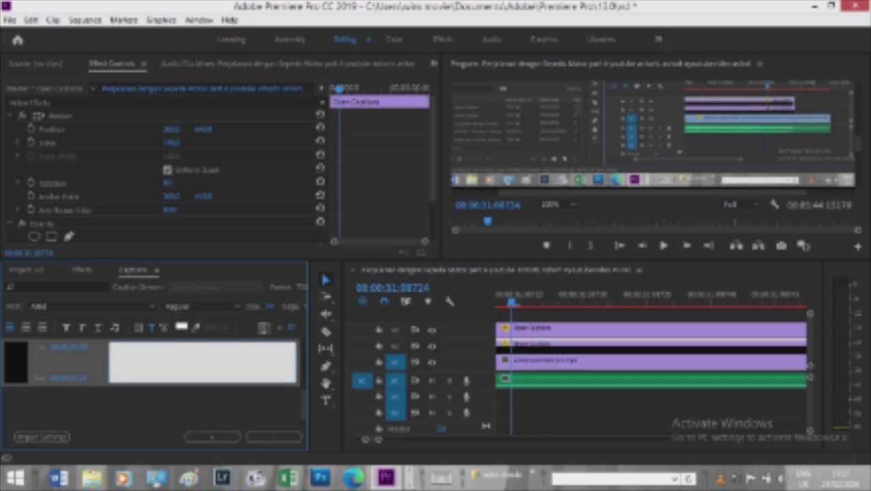
pyautogui.write('ini saya tentang ')
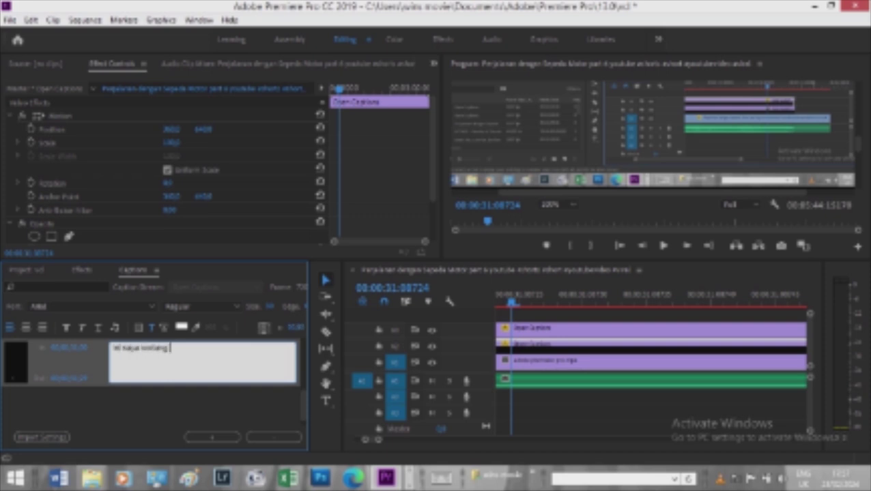
pyautogui.write('mesin')
pyautogui.write('boadmobil dan')
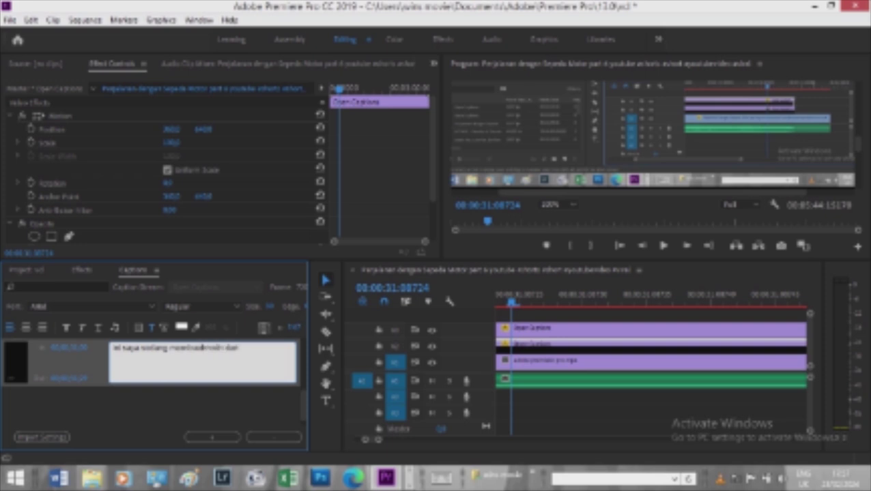
pyautogui.press('BackSpace')
pyautogui.press('BackSpace')
pyautogui.press('BackSpace')
pyautogui.write('nyasity')
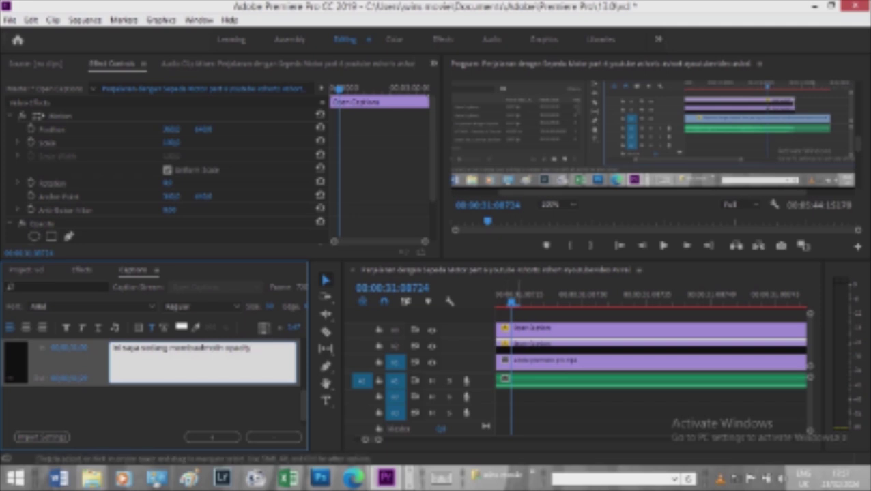
pyautogui.click(518, 290)
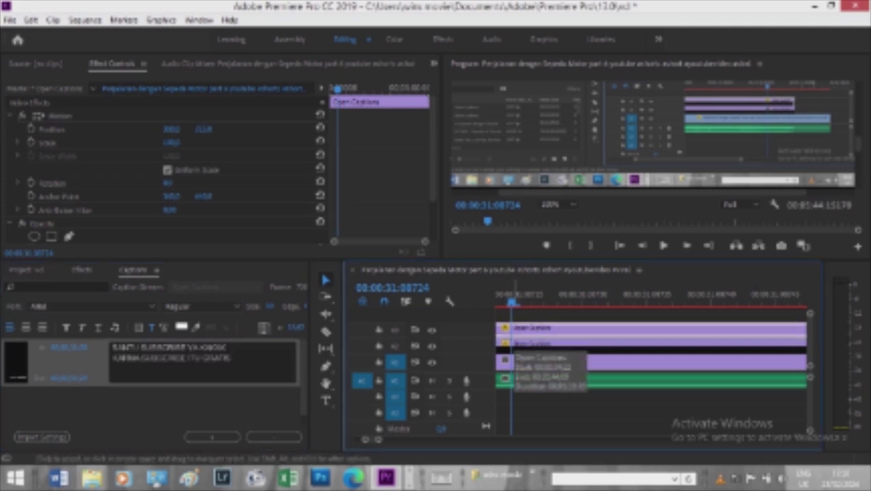
# At the next edit, replace the first caption's old title wording with 'buka laptop dan nyalakan'
pyautogui.press('Down')
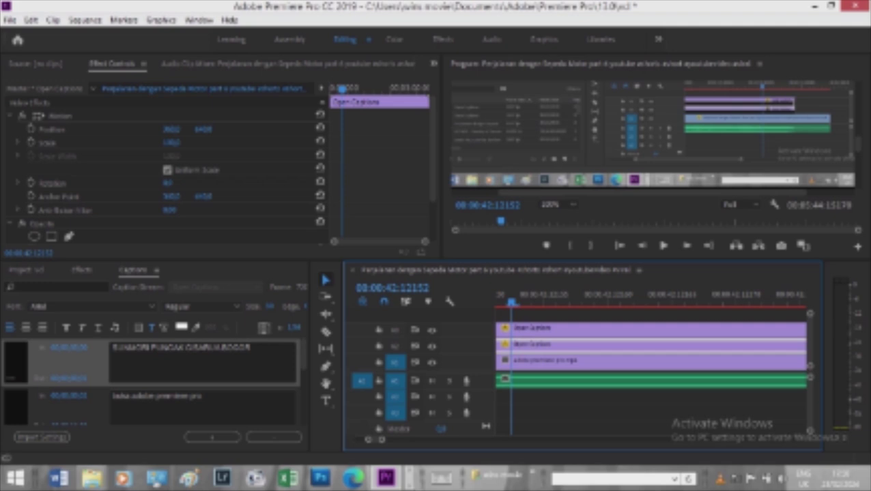
pyautogui.click(251, 347)
pyautogui.moveTo(251, 347); pyautogui.dragTo(193, 347)
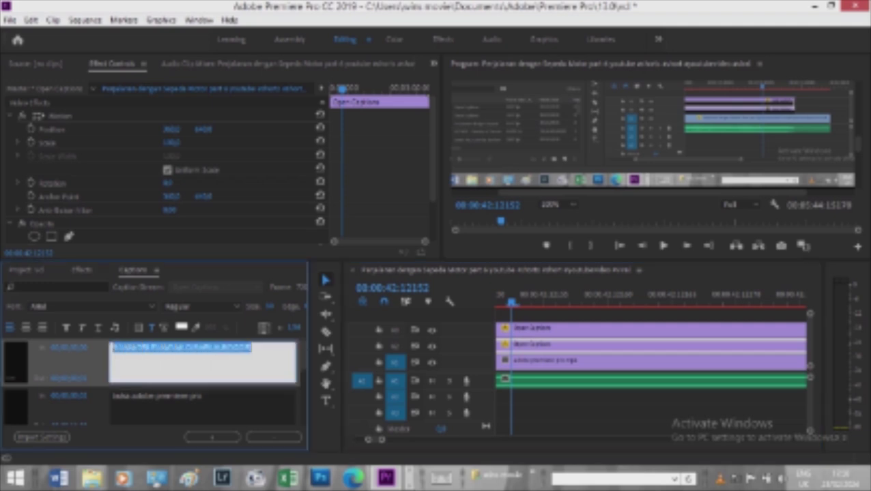
pyautogui.write('buka lagi')
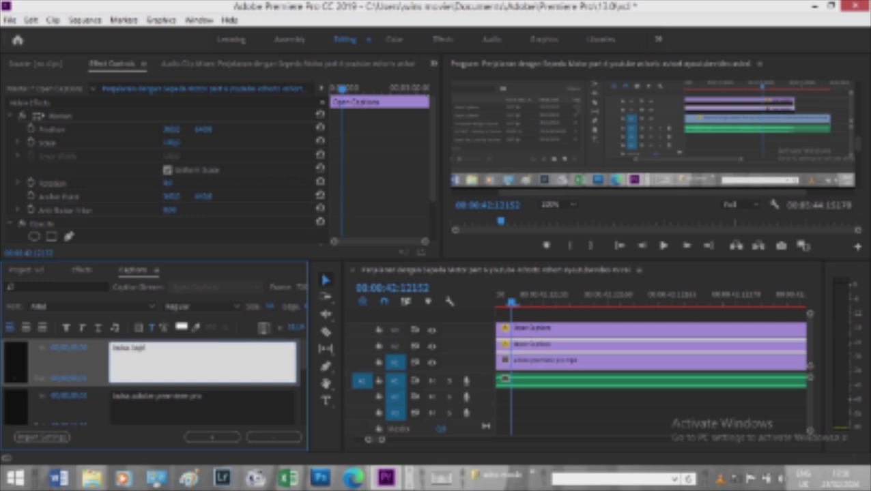
pyautogui.write('top')
pyautogui.write(' dan nyalakan')
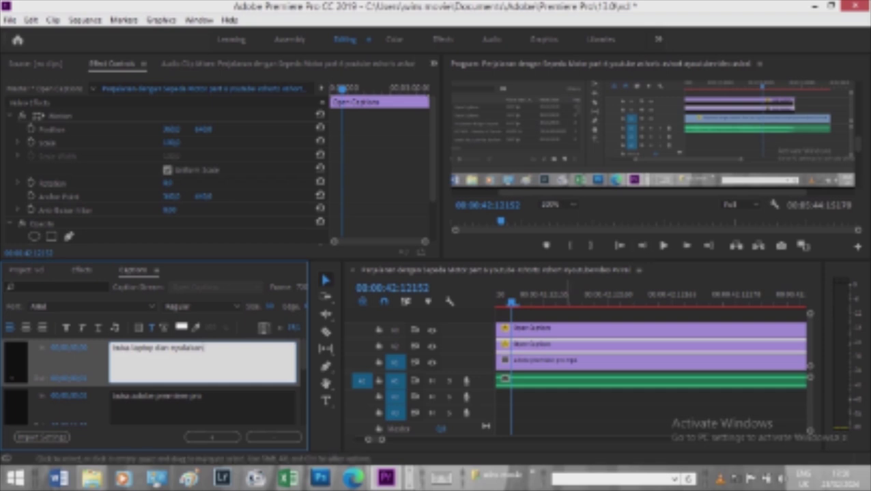
# Play the sequence from 00:00:42 to about 00:01:37 with the Program monitor zoom set to Fit
pyautogui.click(544, 287)
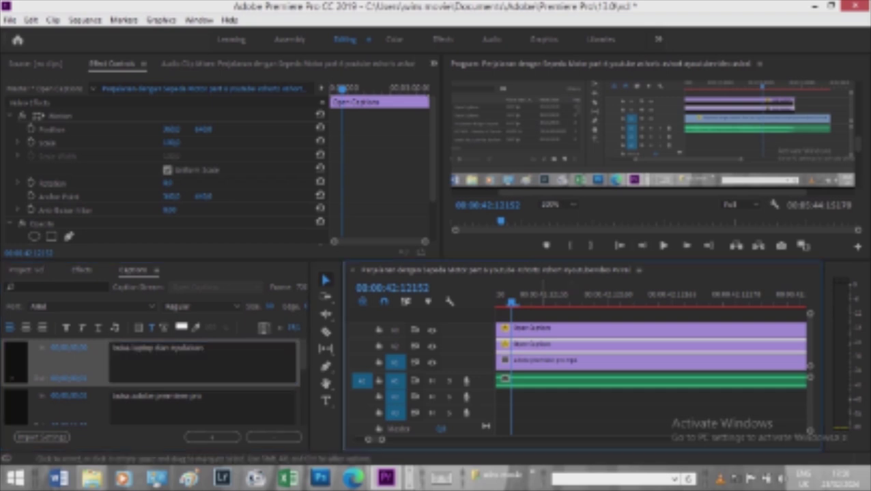
pyautogui.press('space')
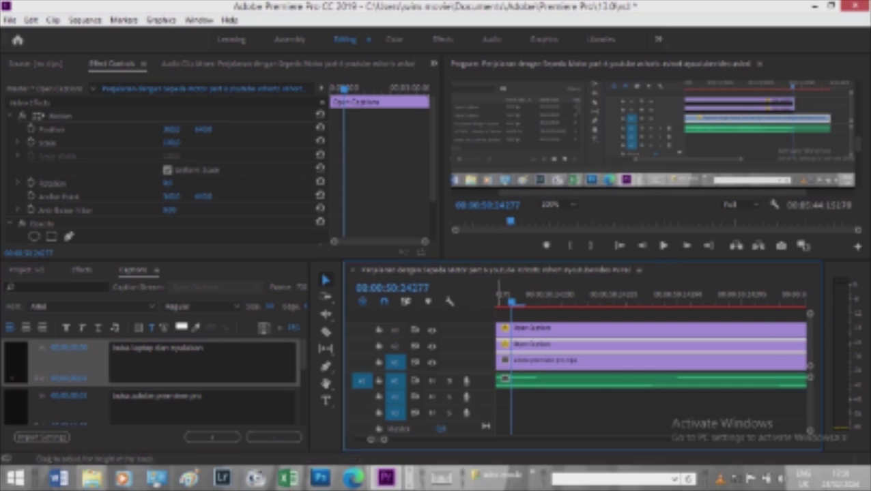
pyautogui.press('space')
pyautogui.click(550, 204)
pyautogui.click(550, 250)
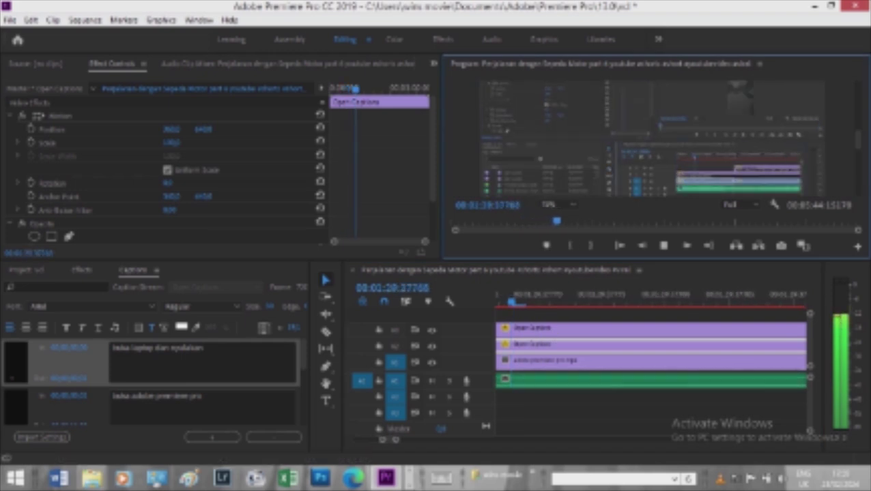
pyautogui.press('space')
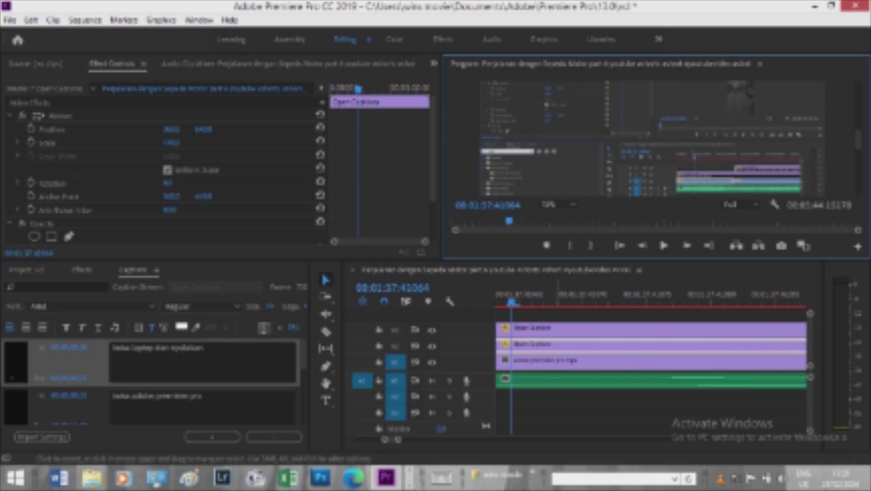
pyautogui.click(539, 287)
# Zoom into the timeline, park the playhead near 00:01:33 and select the Razor Tool
pyautogui.scroll(2, 539, 286)
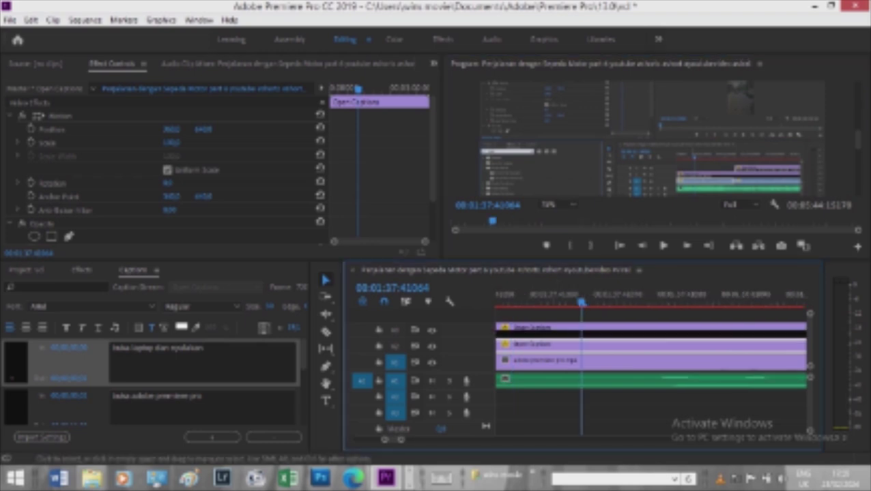
pyautogui.scroll(1, 649, 294)
pyautogui.scroll(-1, 648, 293)
pyautogui.scroll(2, 649, 294)
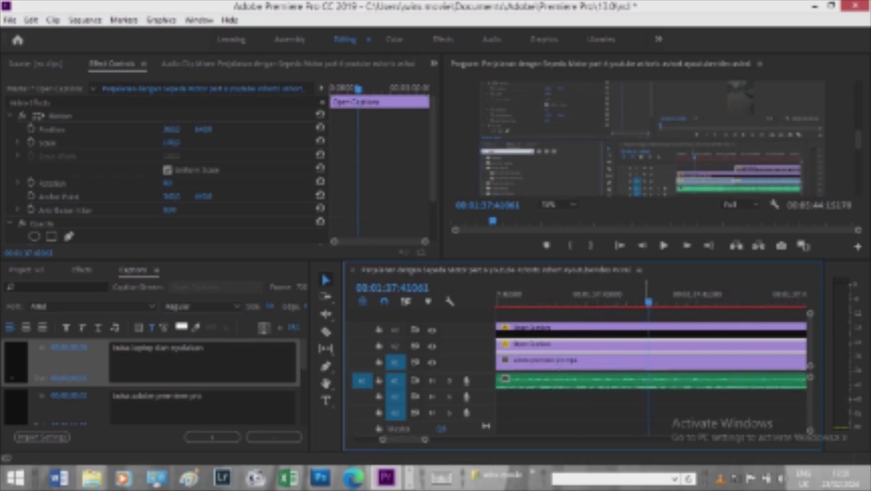
pyautogui.scroll(1, 638, 294)
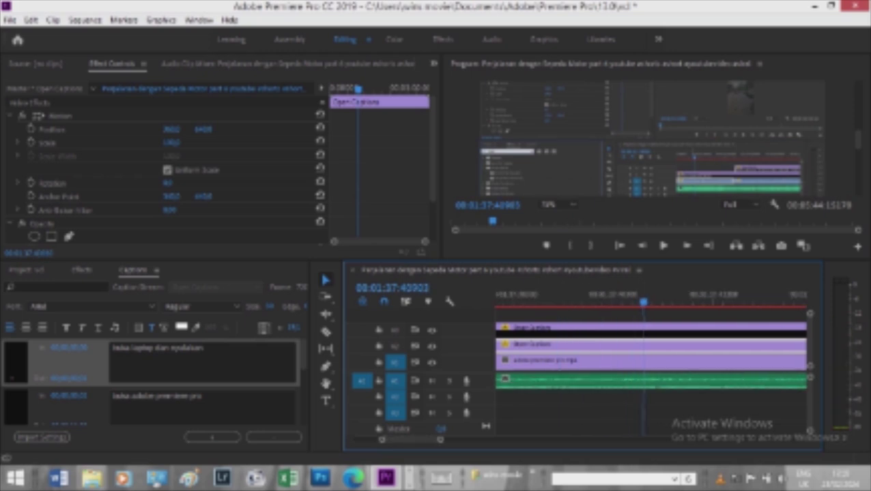
pyautogui.scroll(-2, 638, 293)
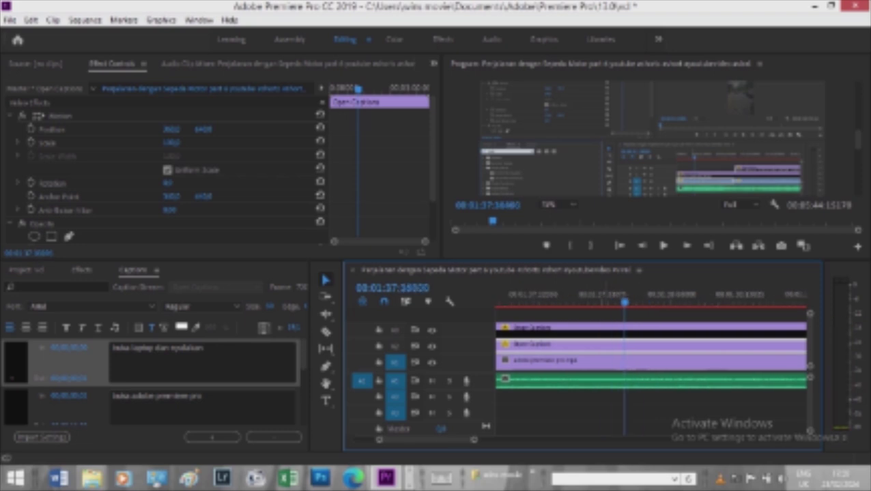
pyautogui.scroll(-2, 638, 293)
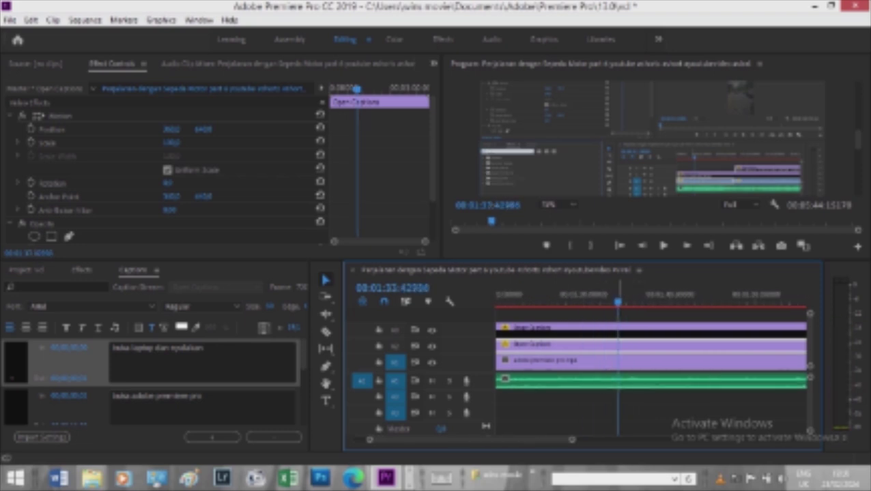
pyautogui.moveTo(618, 302); pyautogui.dragTo(614, 302)
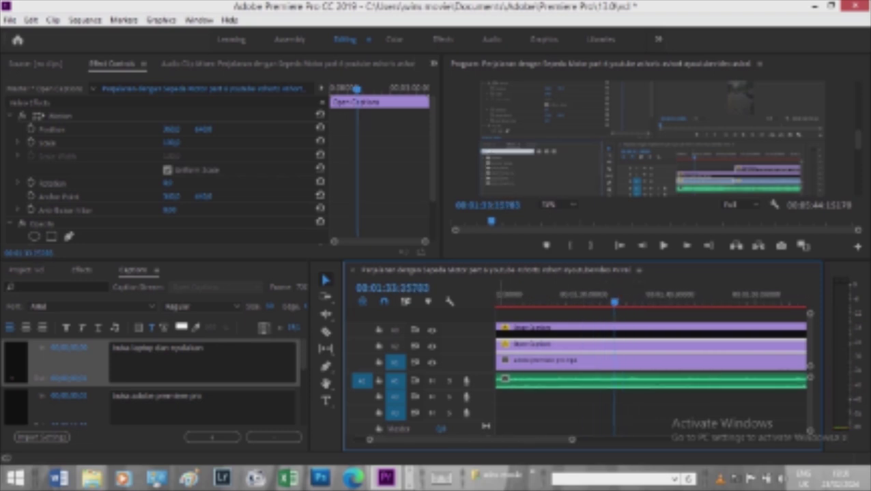
pyautogui.click(325, 333)
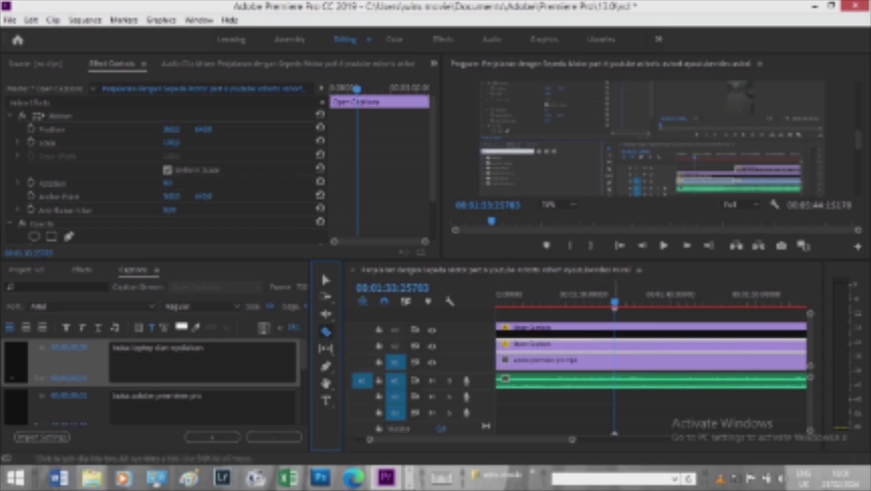
# Razor-cut the V1 recording at 00:01:33, then split the caption clip further on with Ctrl+K
pyautogui.click(615, 360)
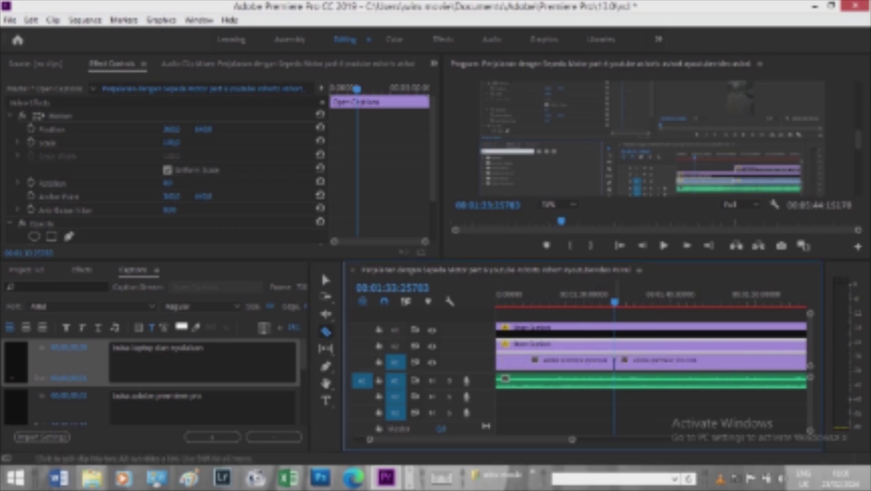
pyautogui.click(687, 295)
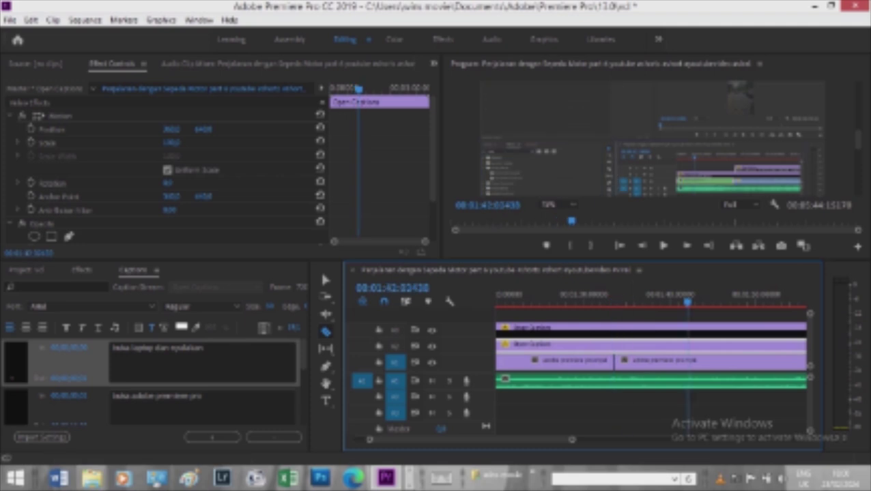
pyautogui.press('space')
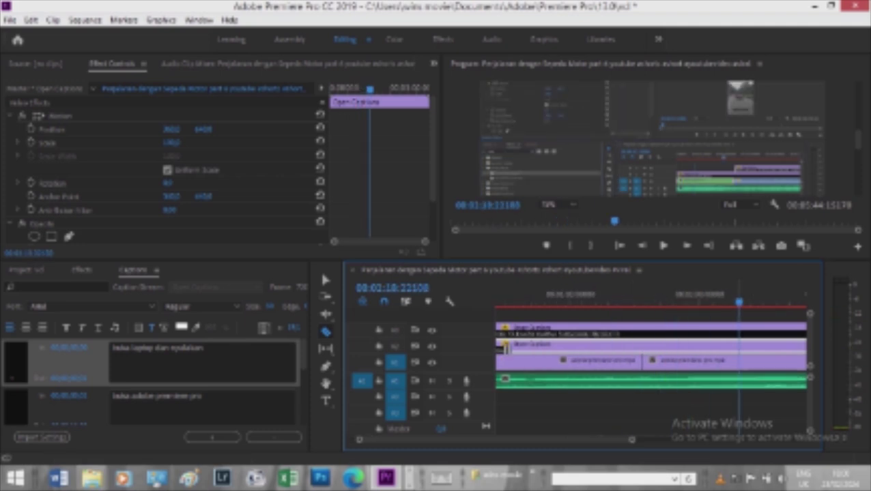
pyautogui.press('-')
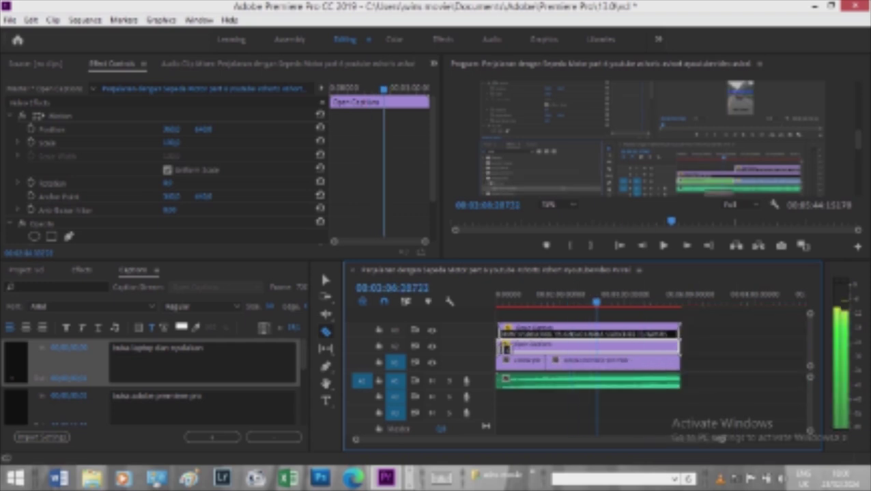
pyautogui.press('space')
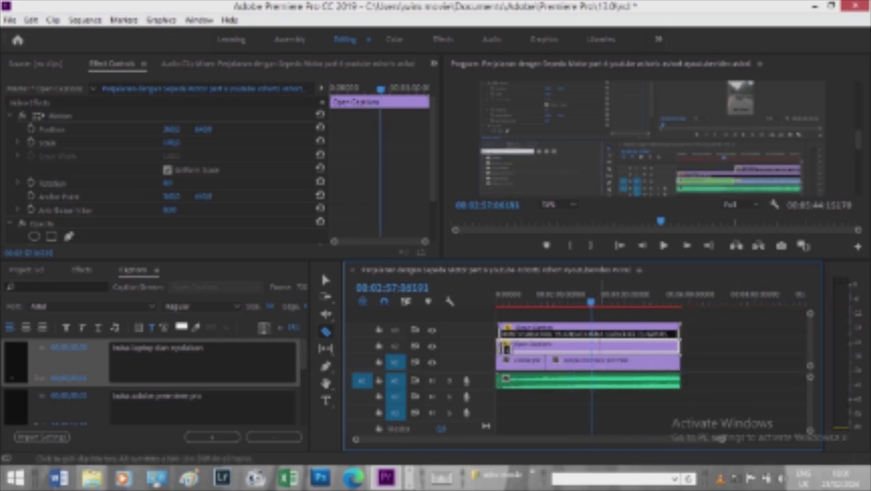
pyautogui.hotkey('ctrl', 'k')
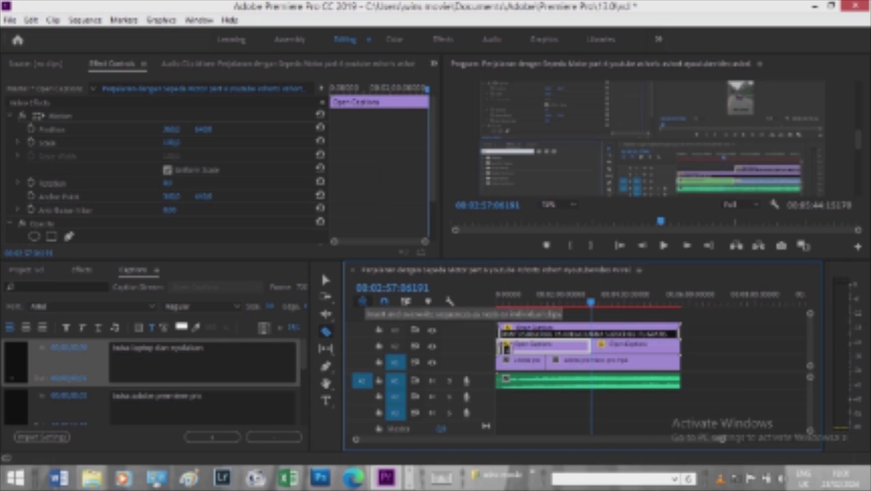
# With the Selection tool, remove the cut section on V1 and play it back to check
pyautogui.click(325, 280)
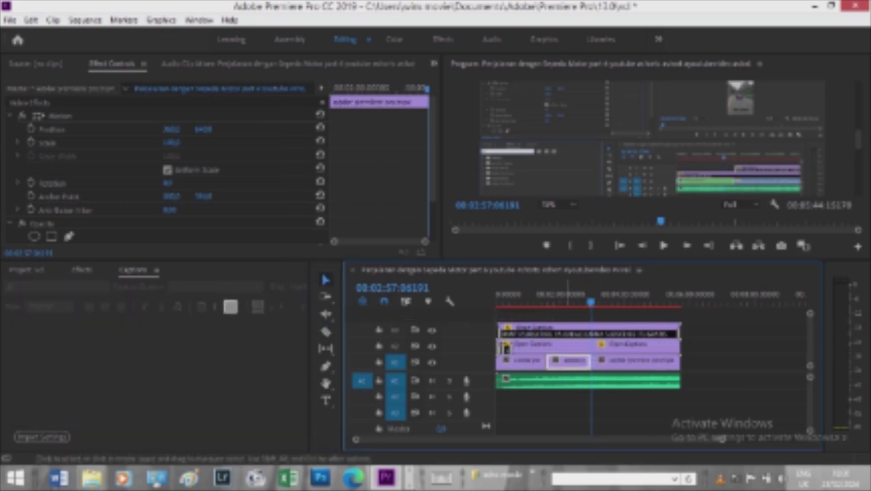
pyautogui.moveTo(580, 361)
pyautogui.mouseDown()
pyautogui.moveTo(628, 365)
pyautogui.moveTo(594, 361)
pyautogui.mouseUp()
pyautogui.press('space')
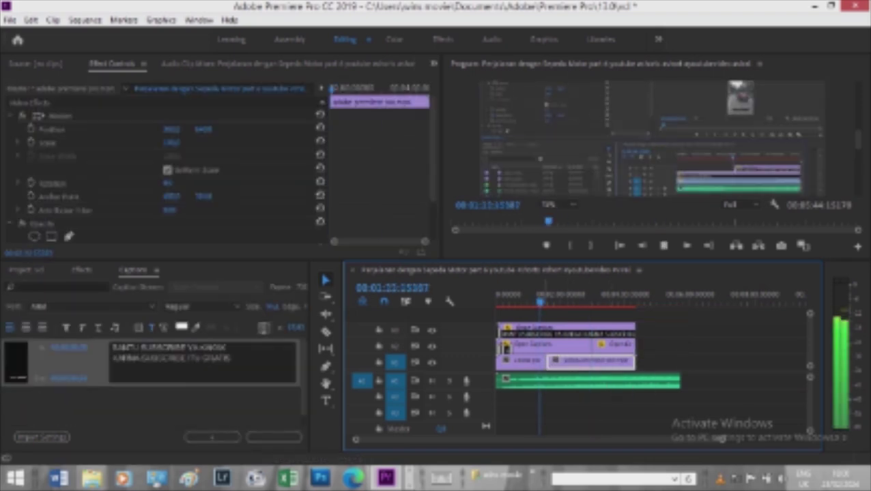
pyautogui.press('space')
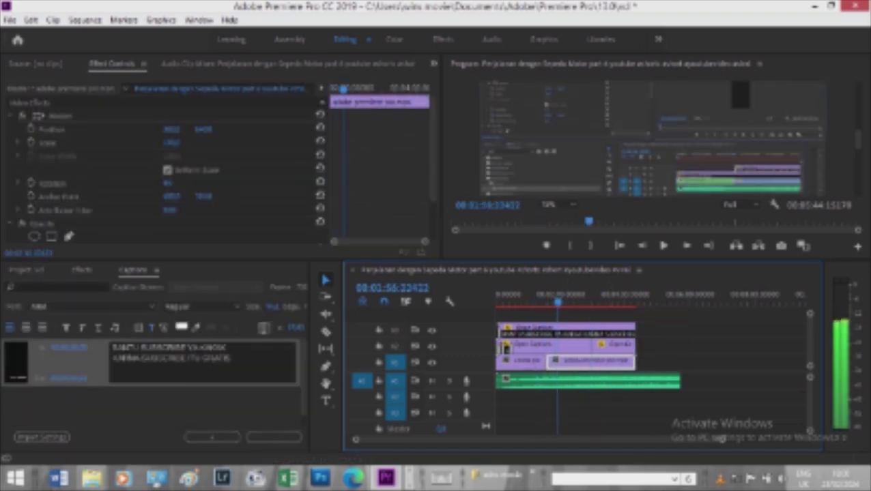
pyautogui.press('Up')
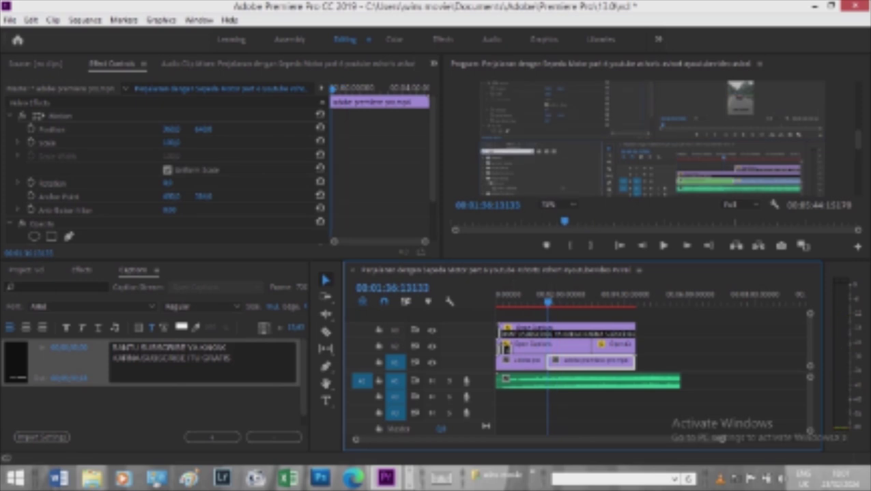
# Delete the extra trailing Open Captions piece on V2 and reselect the remaining caption clip
pyautogui.click(546, 345)
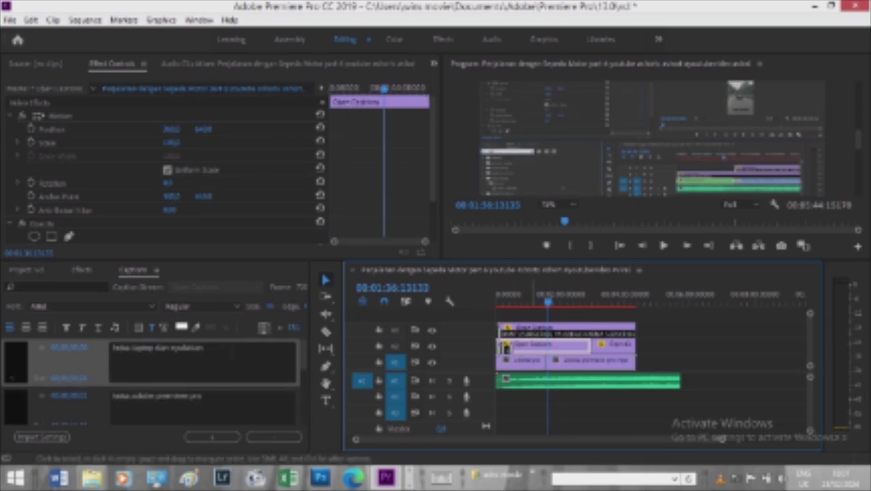
pyautogui.click(614, 344)
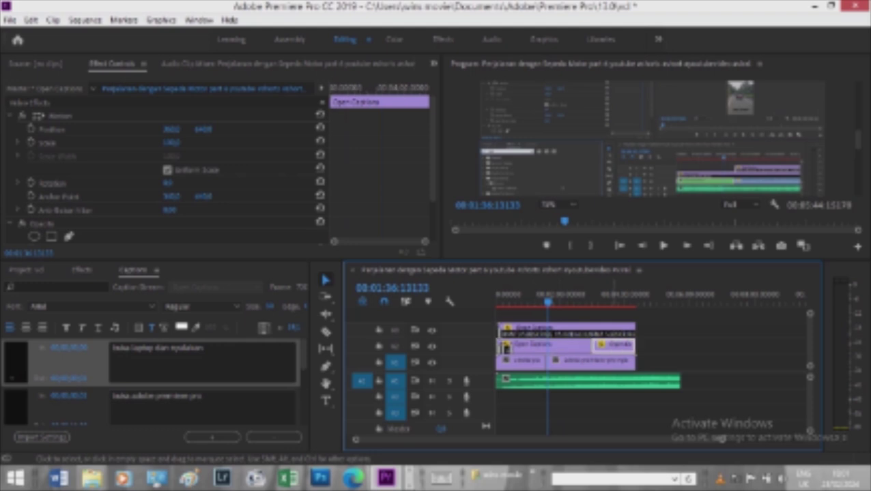
pyautogui.hotkey('ctrl', 'shift', 'a')
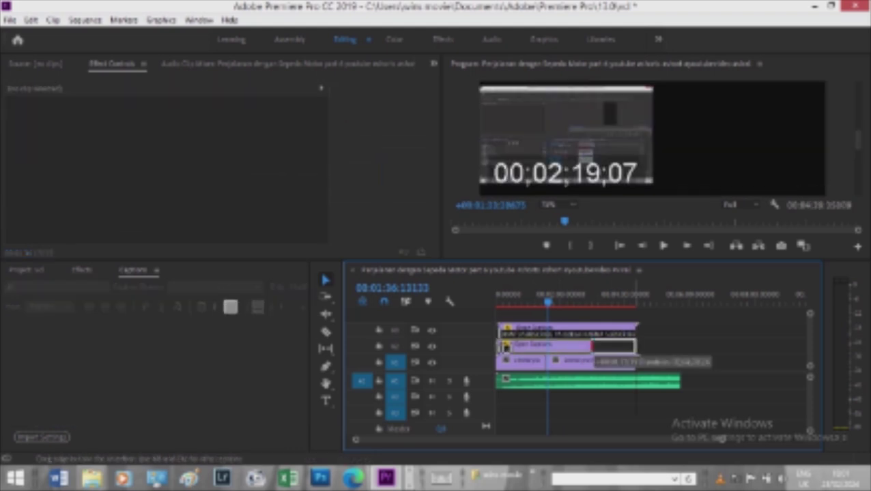
pyautogui.click(566, 347)
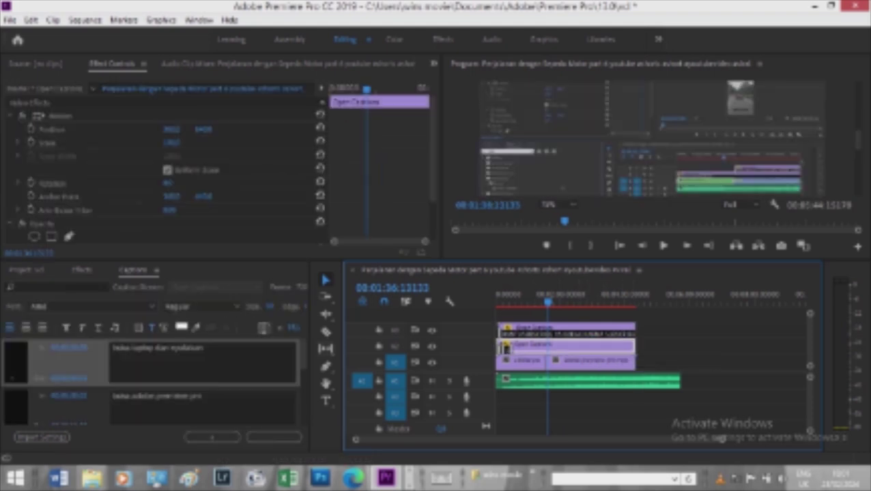
# Zoom the timeline in and edit the last caption's Out timecode in the Captions panel
pyautogui.scroll(-5, 157, 382)
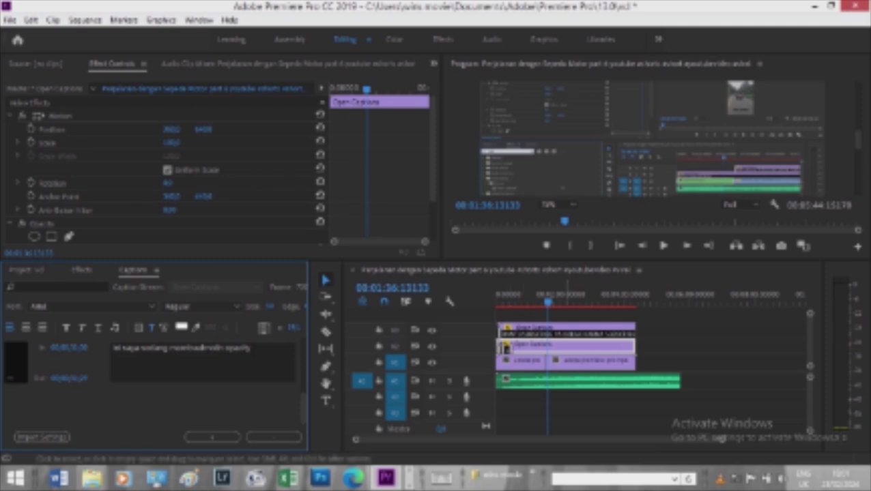
pyautogui.press('=')
pyautogui.press('=')
pyautogui.press('=')
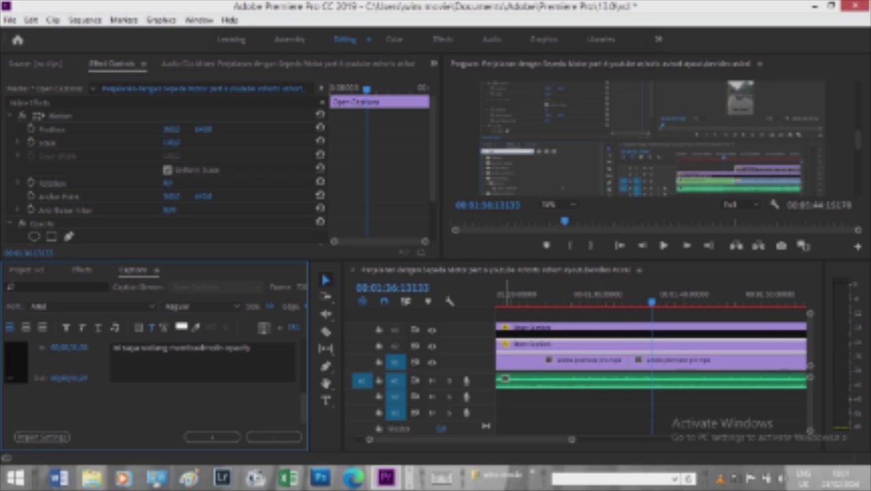
pyautogui.click(76, 377)
pyautogui.click(71, 378)
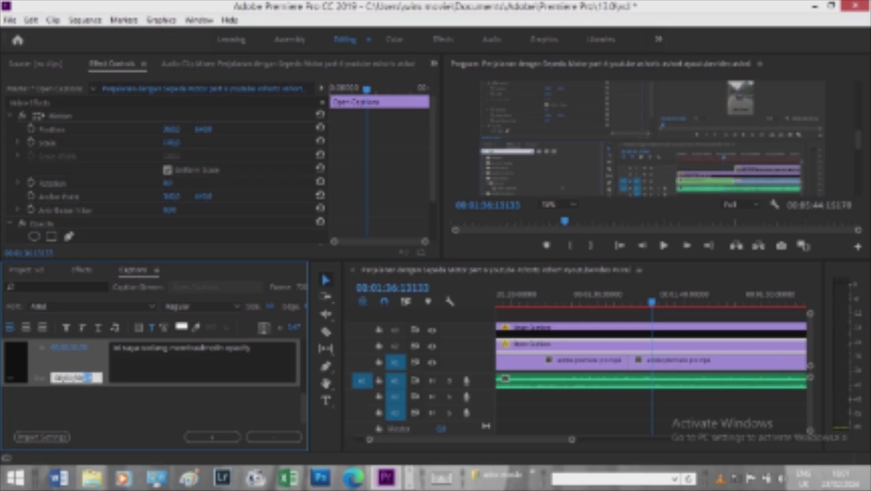
pyautogui.click(88, 378)
# Write 'ini saya coba masukan effects warp stabilizer' into the empty caption block after the last caption
pyautogui.click(212, 437)
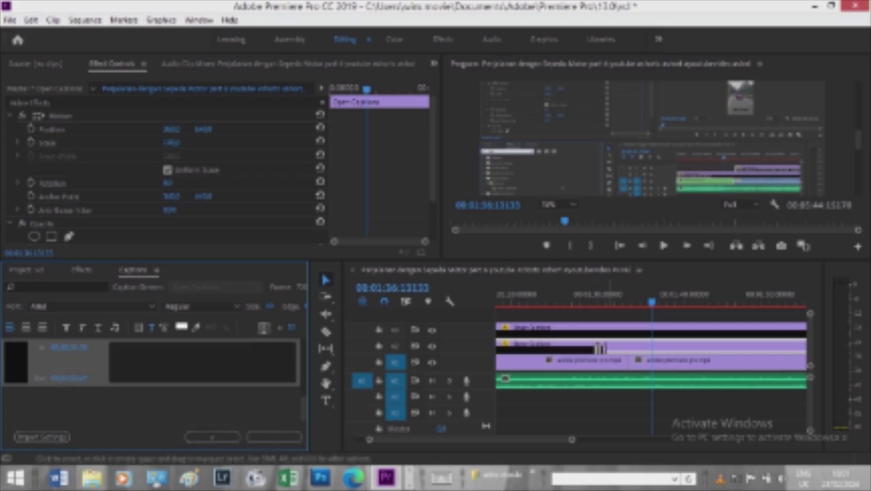
pyautogui.click(114, 348)
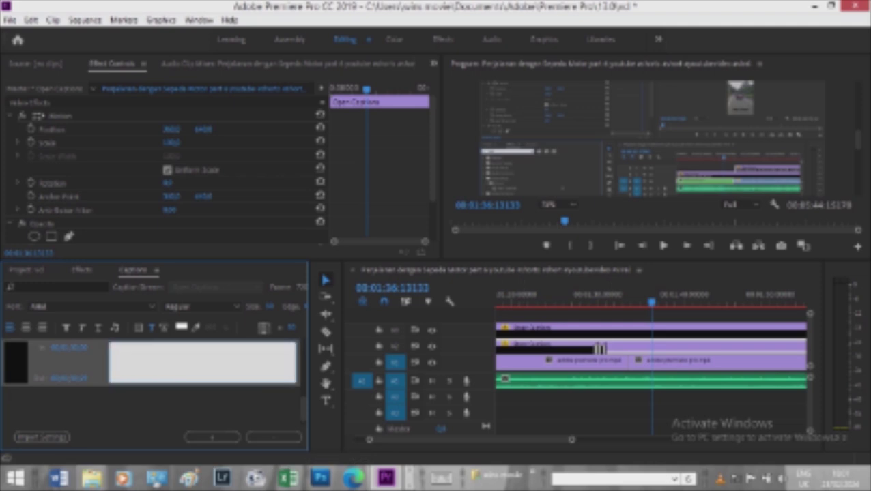
pyautogui.write('ai kapa')
pyautogui.write(' online masukan aie')
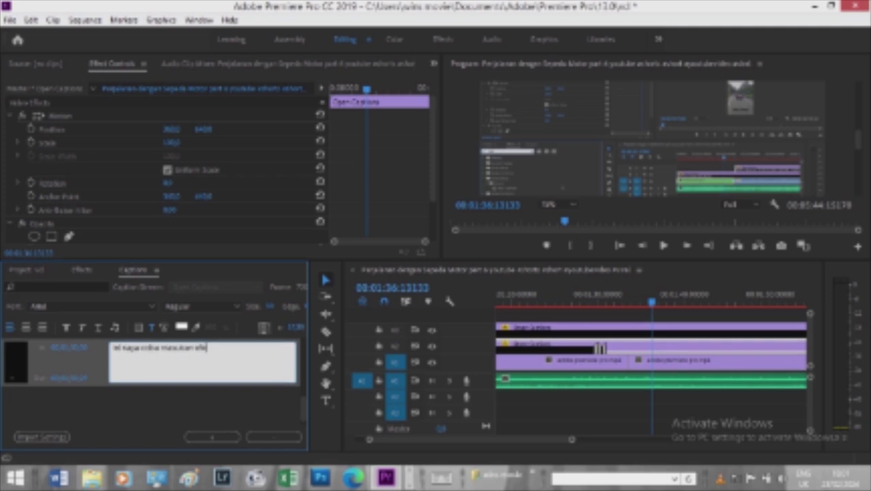
pyautogui.press('BackSpace')
pyautogui.write('f')
pyautogui.write('ect')
pyautogui.write('s')
pyautogui.write('nya')
pyautogui.write(' disiniizer')
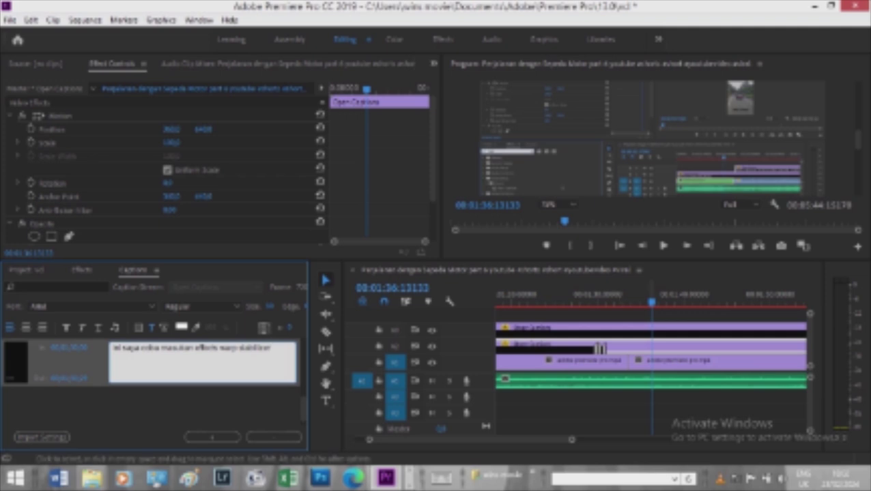
pyautogui.click(631, 281)
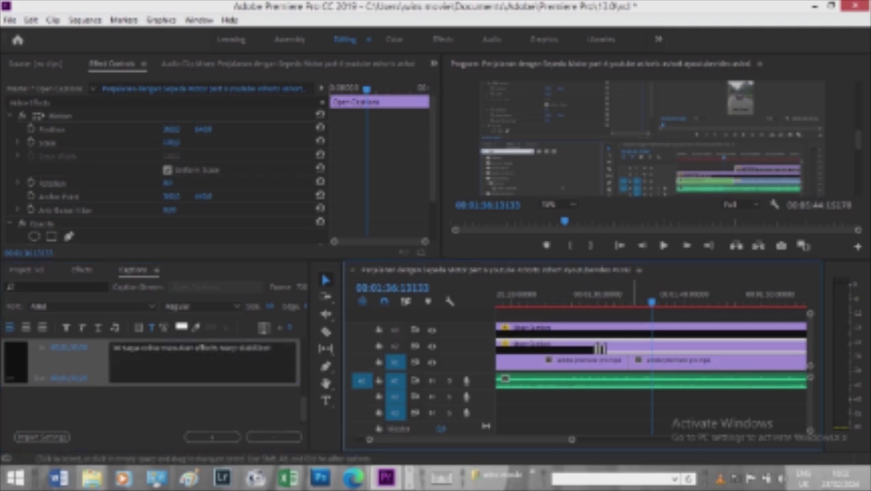
pyautogui.press('space')
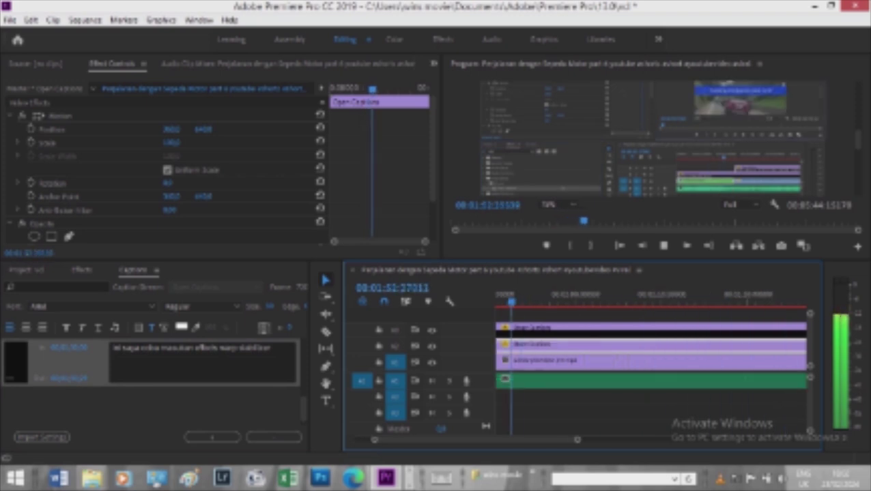
pyautogui.press('space')
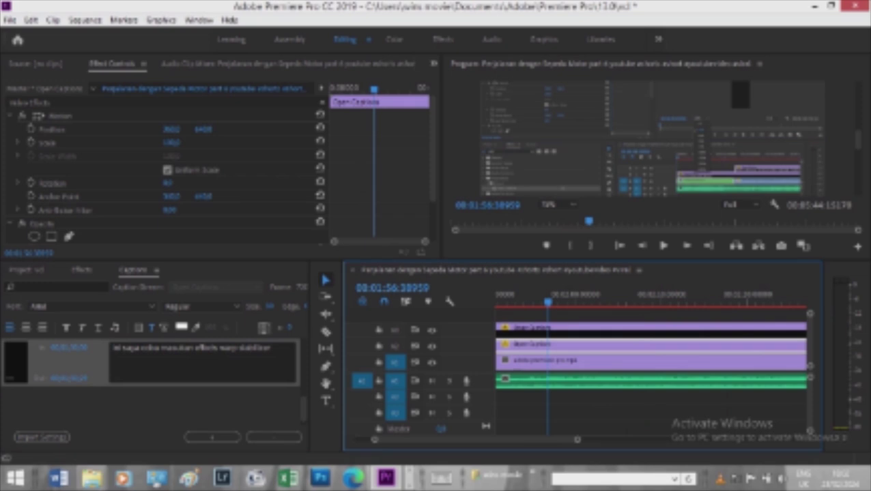
# Change the warp stabilizer caption's Out timecode to 00;02;59
pyautogui.click(75, 378)
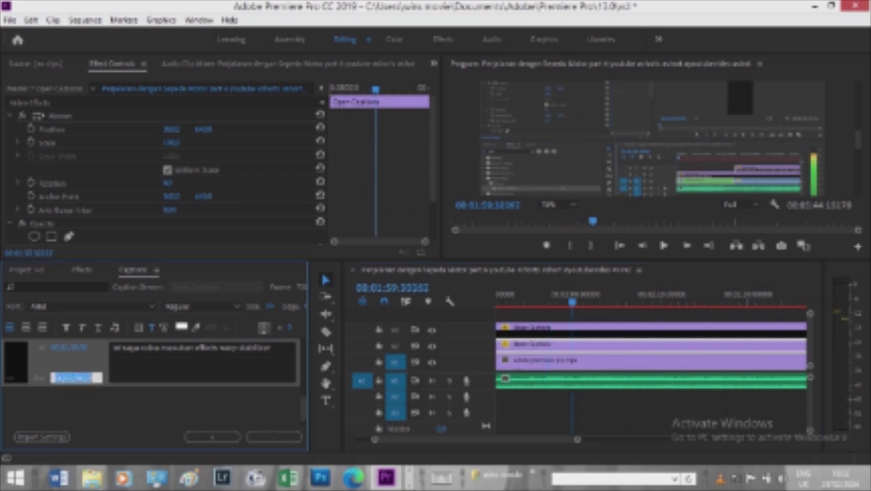
pyautogui.click(70, 378)
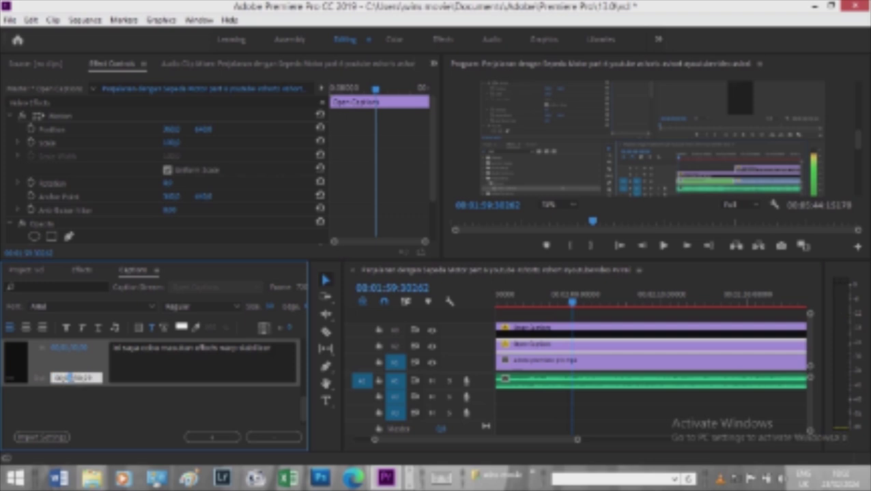
pyautogui.write('2')
pyautogui.moveTo(77, 377); pyautogui.dragTo(90, 377)
pyautogui.doubleClick(88, 377)
pyautogui.write('00')
pyautogui.click(211, 437)
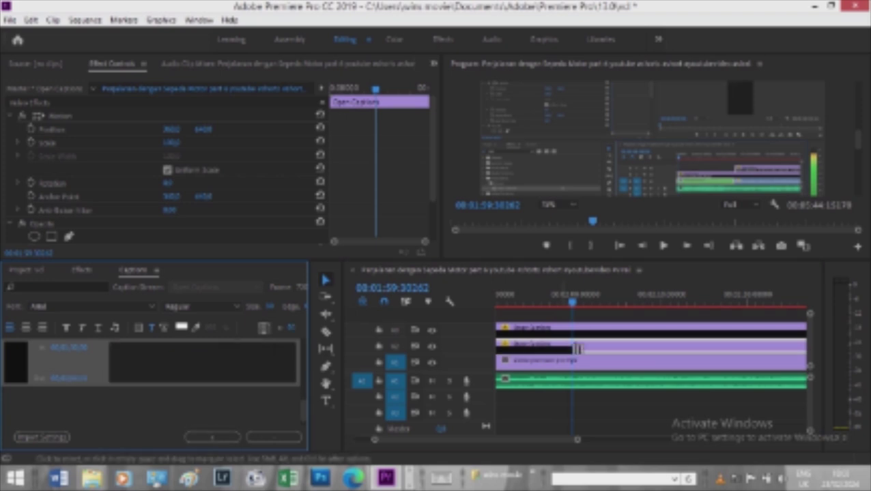
# Fill the next caption with two lines of Indonesian text starting 'ternyata stabilnya masih'
pyautogui.press('Down')
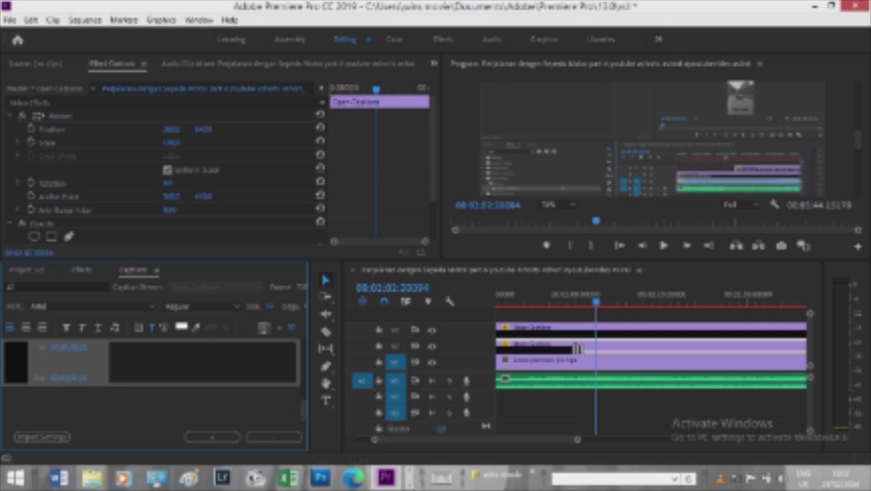
pyautogui.click(114, 349)
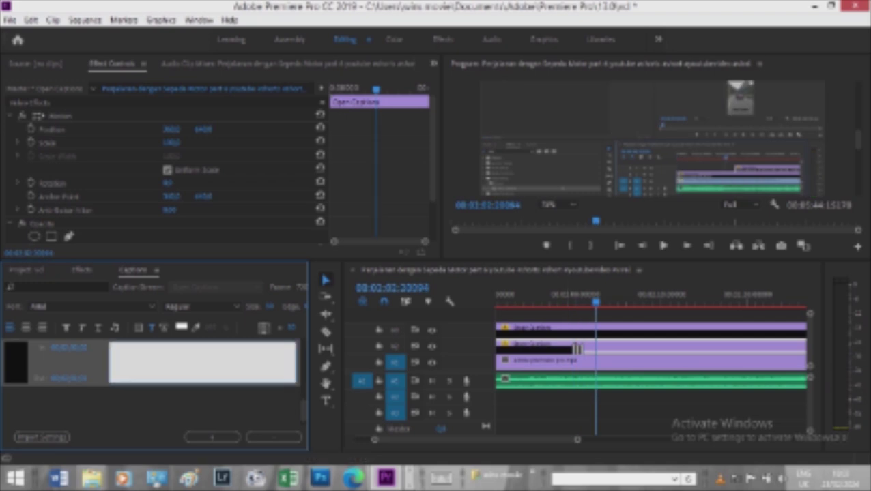
pyautogui.write('ternyata st')
pyautogui.write('abilnya masih tinggi jadi di hapus lagi')
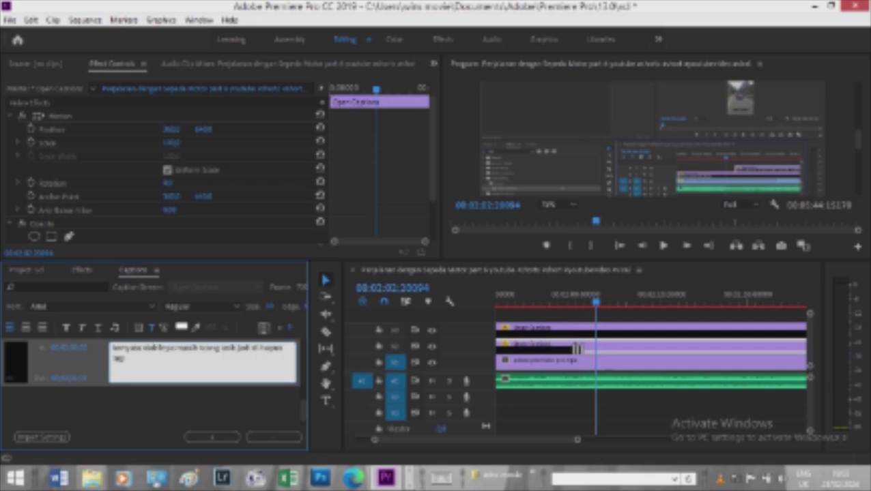
pyautogui.click(577, 349)
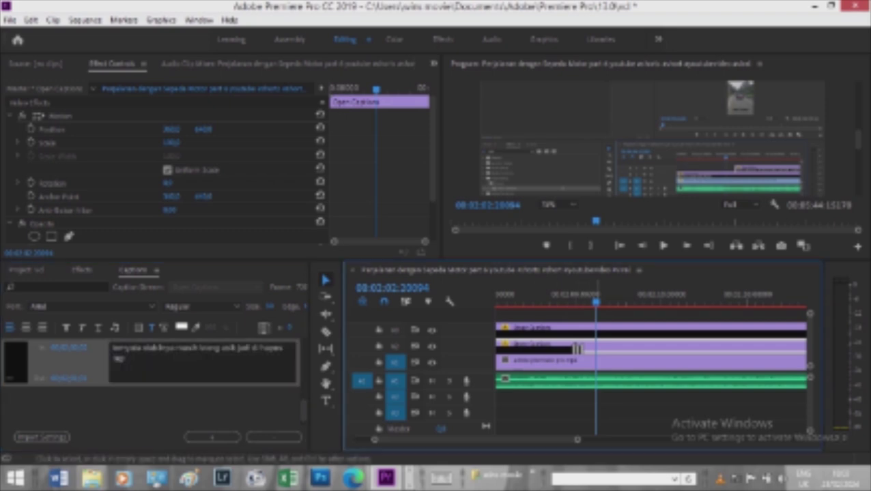
pyautogui.press('space')
pyautogui.doubleClick(576, 349)
pyautogui.write('di kurangin')
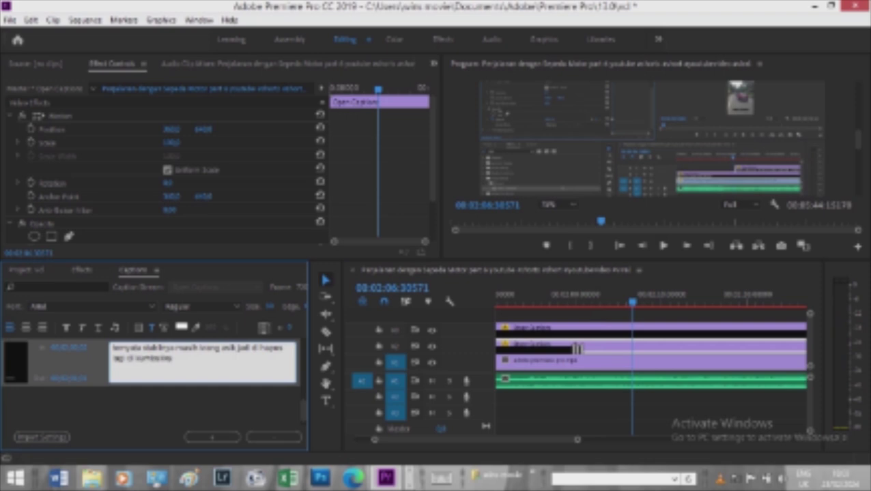
pyautogui.write(' ke camera')
# Review the new caption by playing forward and in reverse, then zoom the timeline in around the playhead
pyautogui.click(609, 372)
pyautogui.press('space')
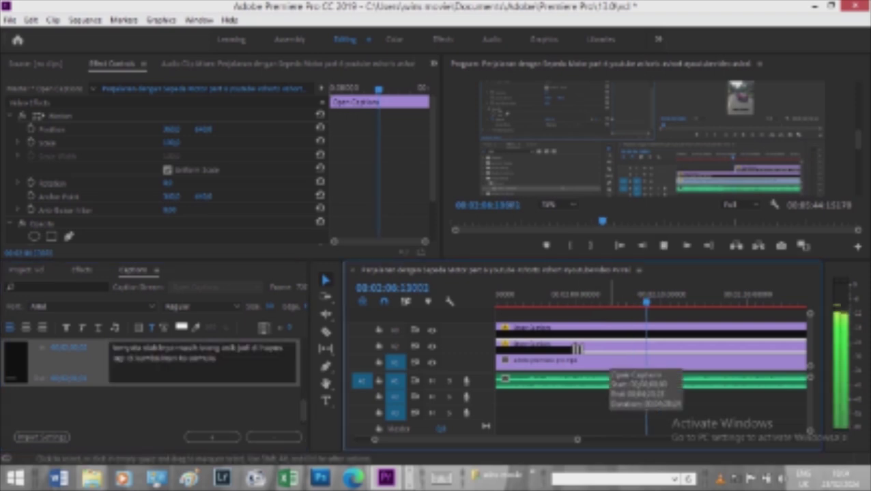
pyautogui.press('space')
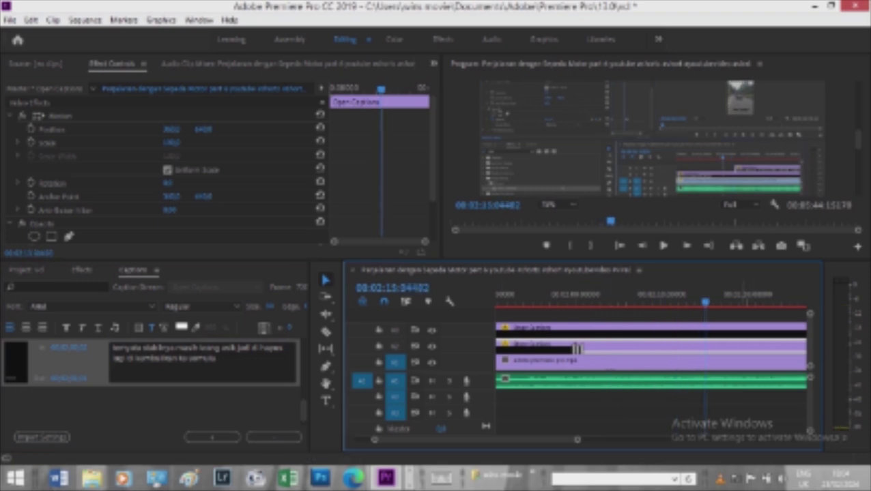
pyautogui.press('j')
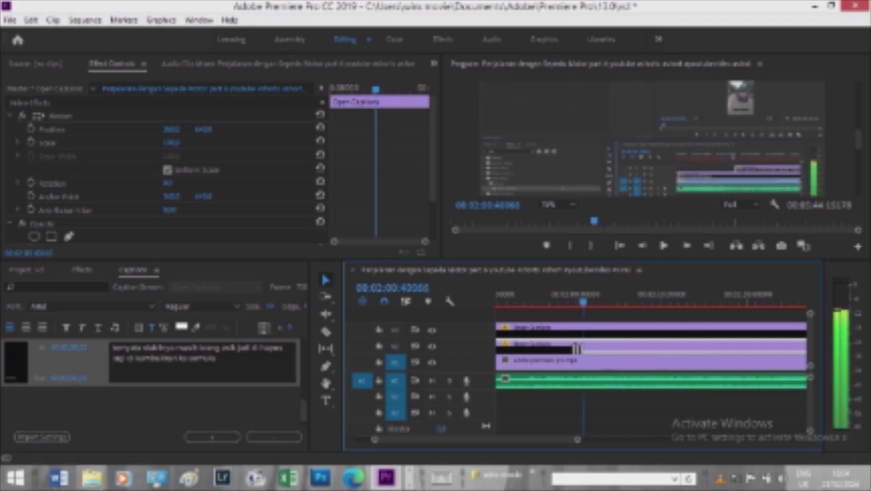
pyautogui.press('l')
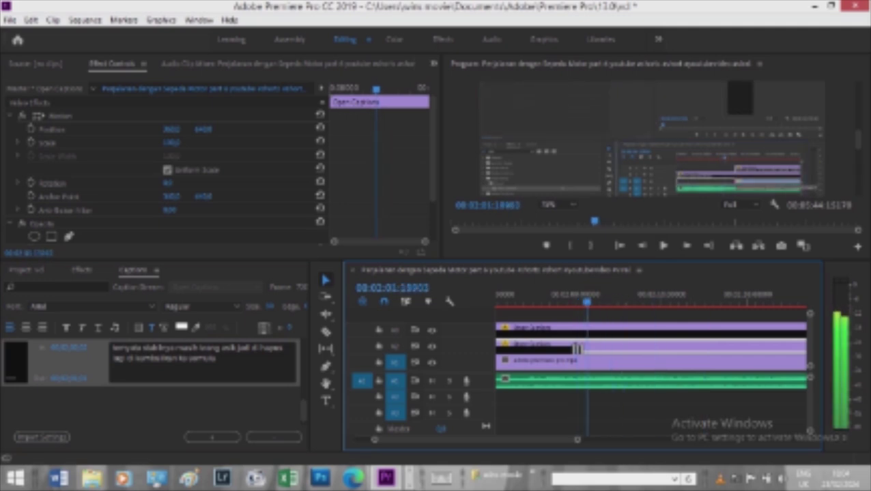
pyautogui.press('k')
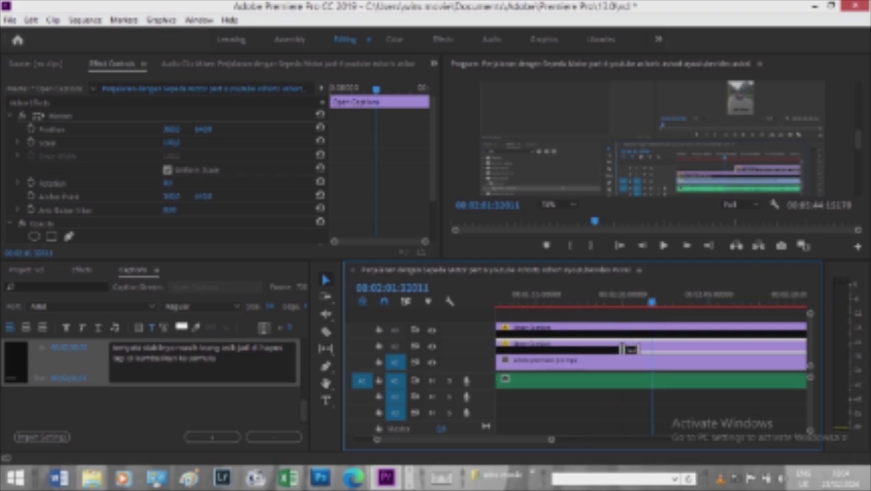
pyautogui.press('=')
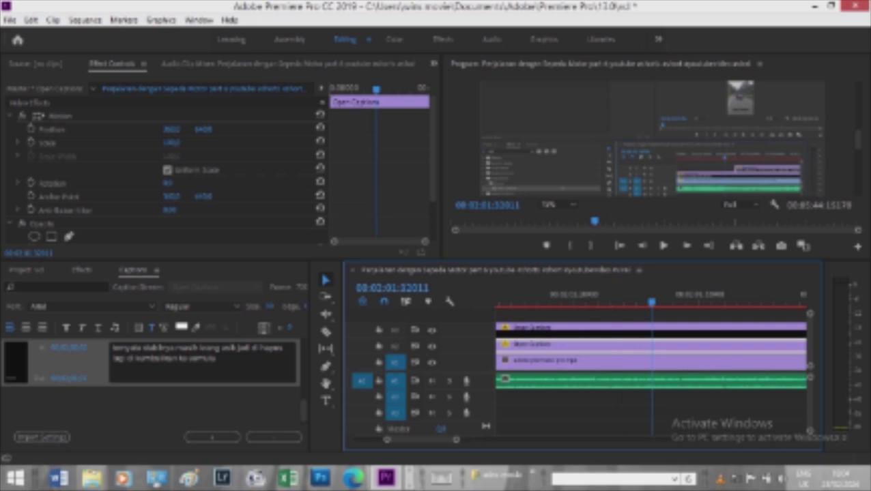
# Change the last digit of the previous caption's Out timecode to 0
pyautogui.click(76, 377)
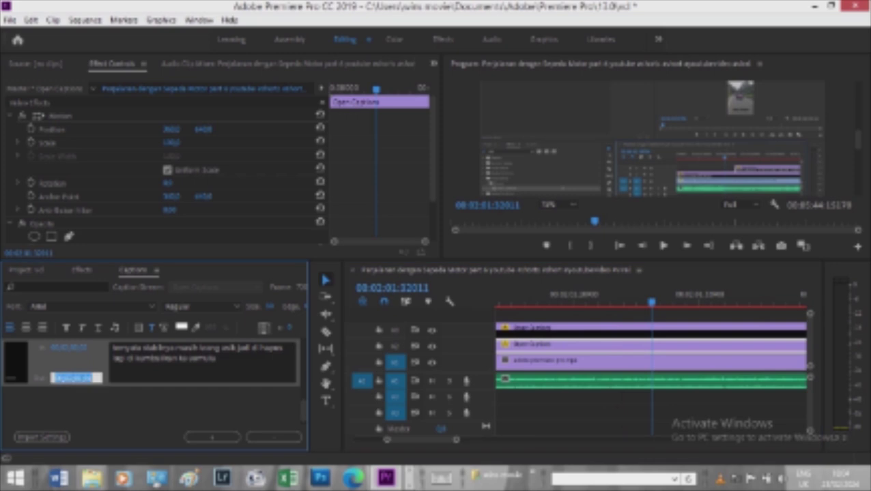
pyautogui.click(79, 377)
pyautogui.press('BackSpace')
pyautogui.write('0')
# Add a new caption reading 'lalu nyobain lagi ahfectnyacity dalam videonya agarterlihat lebih'
pyautogui.click(211, 436)
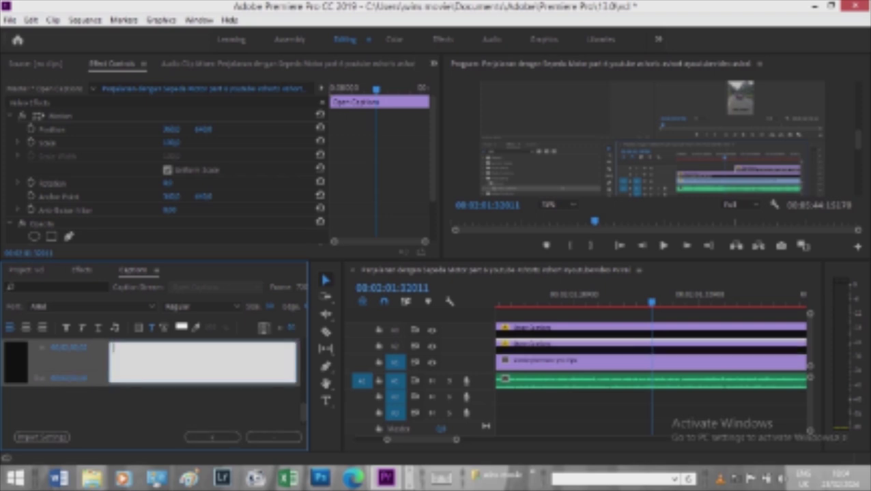
pyautogui.write('lalu nyobain lagi ah')
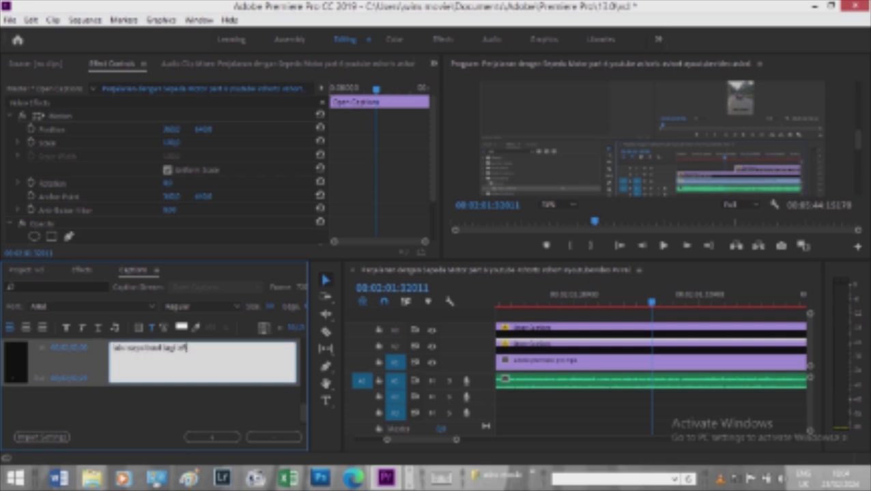
pyautogui.write('fect')
pyautogui.write('nya')
pyautogui.write('city dalam vid')
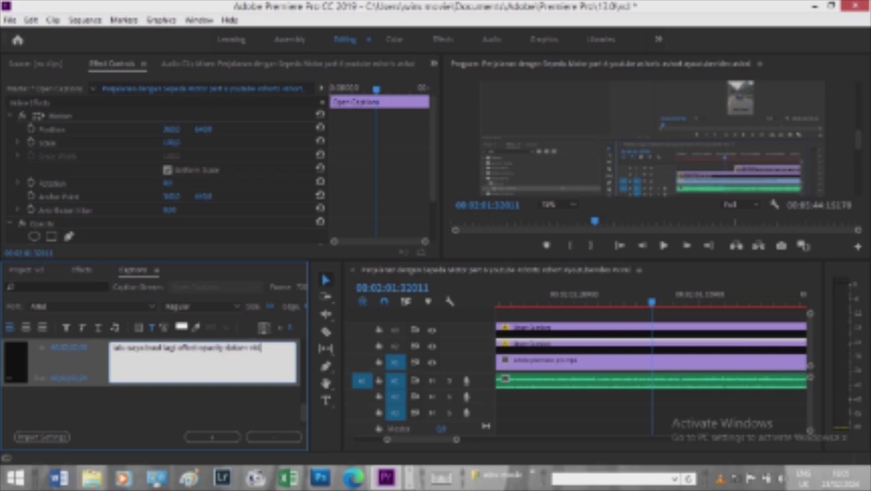
pyautogui.write('eonya agarterlihat')
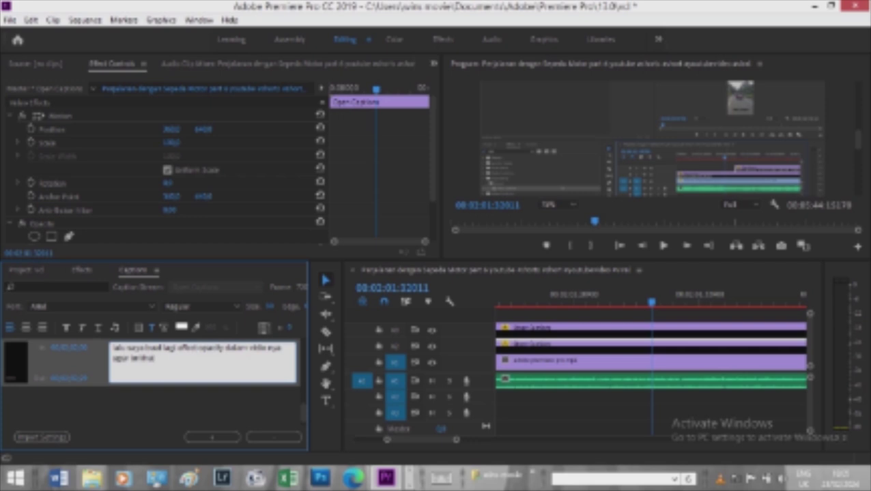
pyautogui.write('lebih')
pyautogui.click(612, 293)
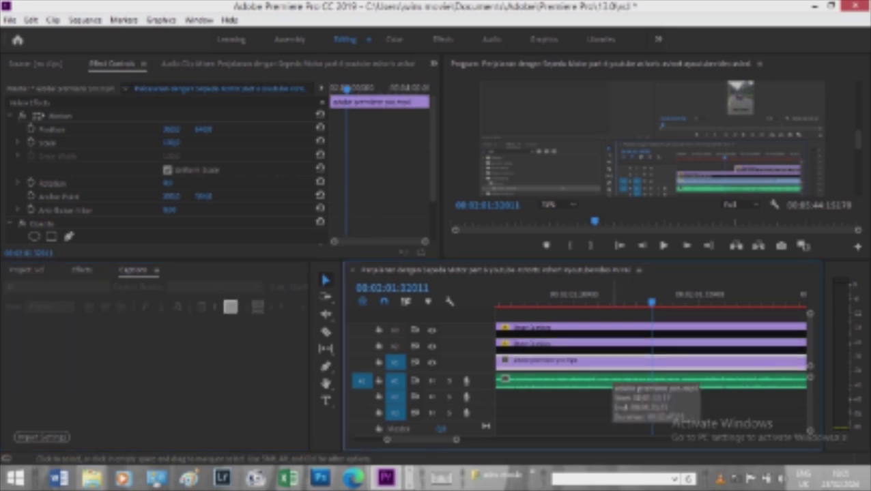
# Play through the sequence to check the captions, zoom in, and select the Open Captions clip
pyautogui.scroll(-2, 618, 383)
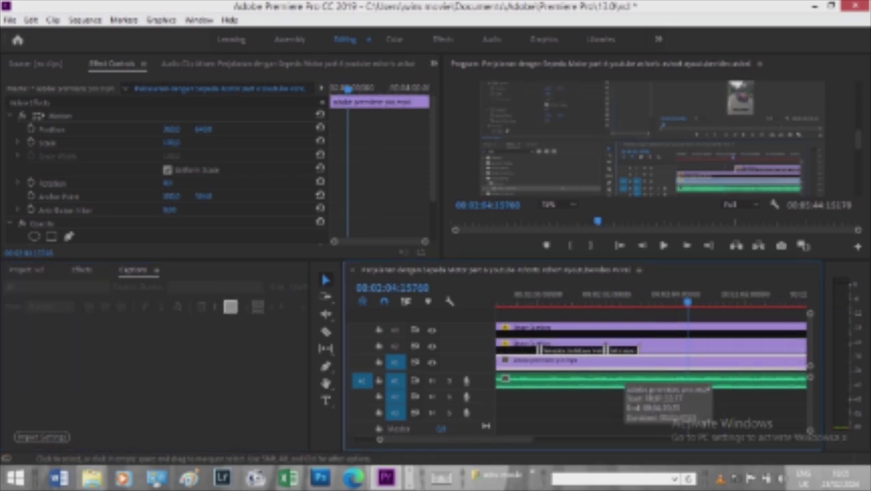
pyautogui.press('space')
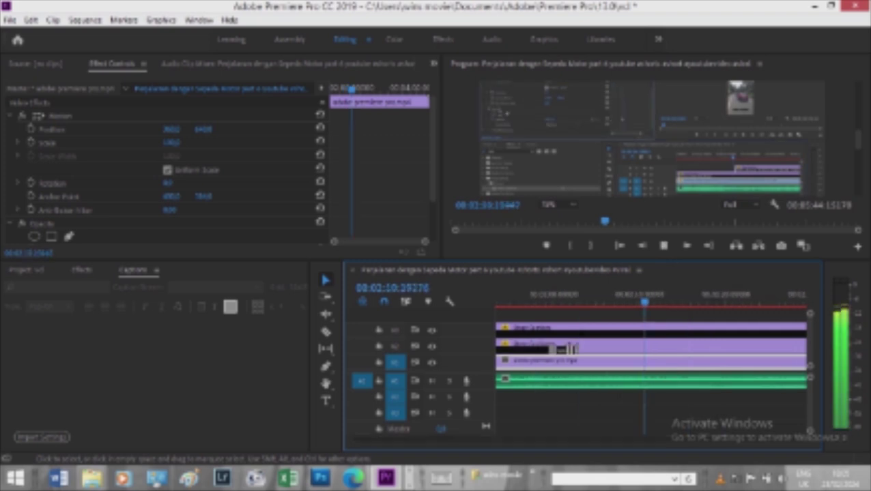
pyautogui.press('\\')
pyautogui.press('space')
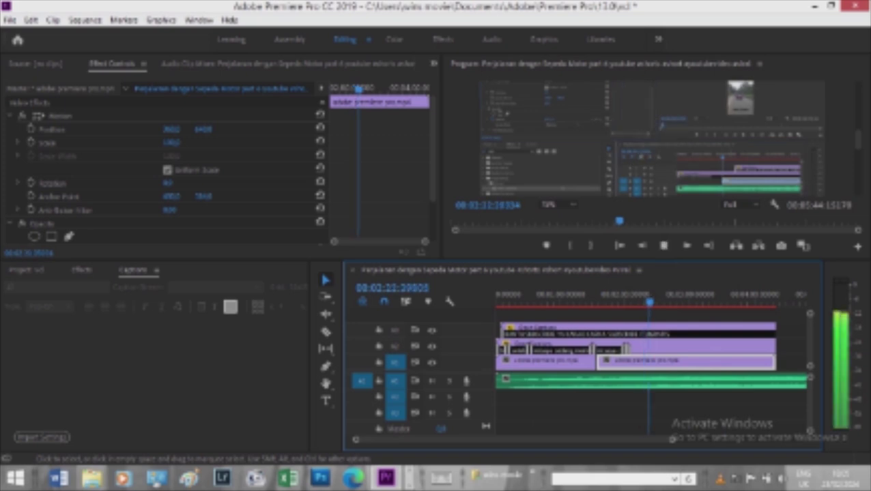
pyautogui.press('=')
pyautogui.press('=')
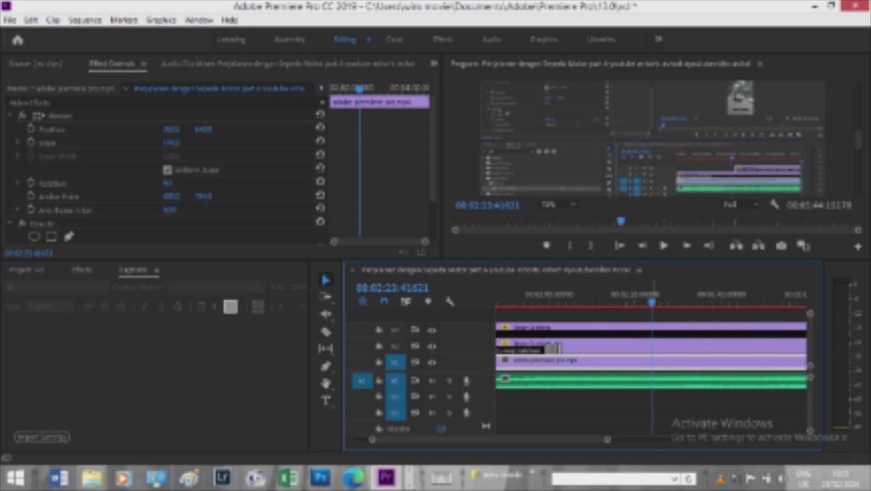
pyautogui.press('space')
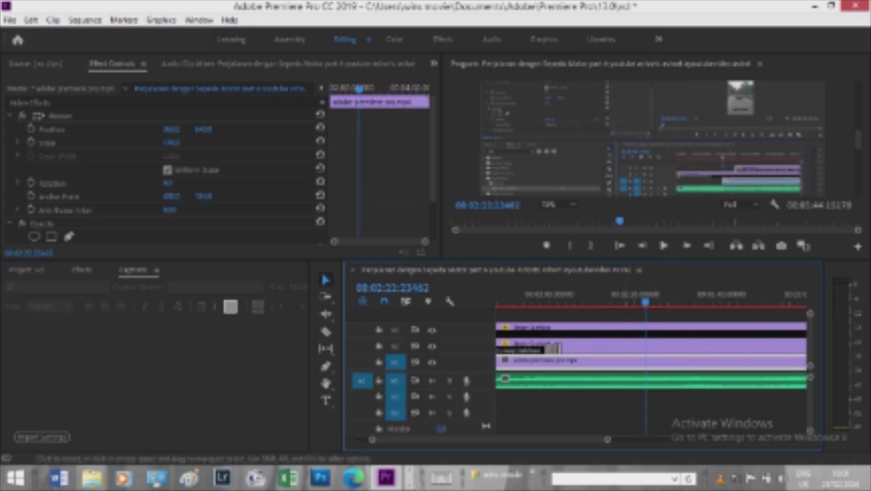
pyautogui.press('=')
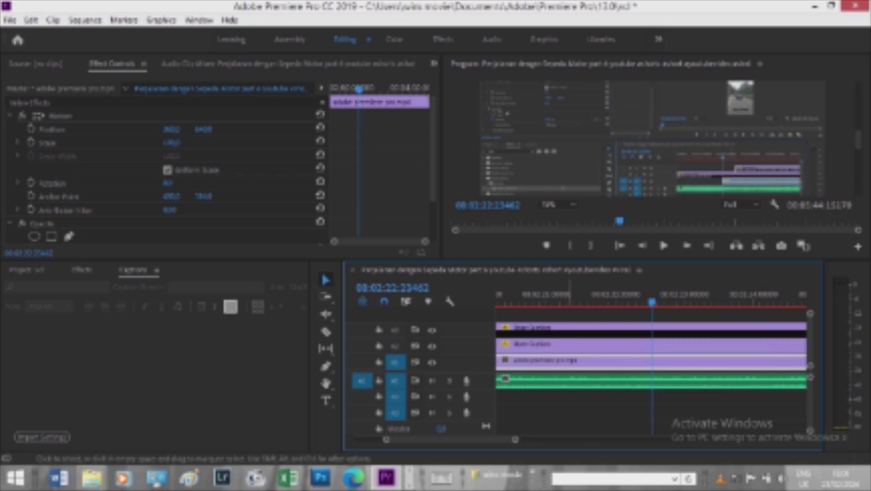
pyautogui.click(580, 328)
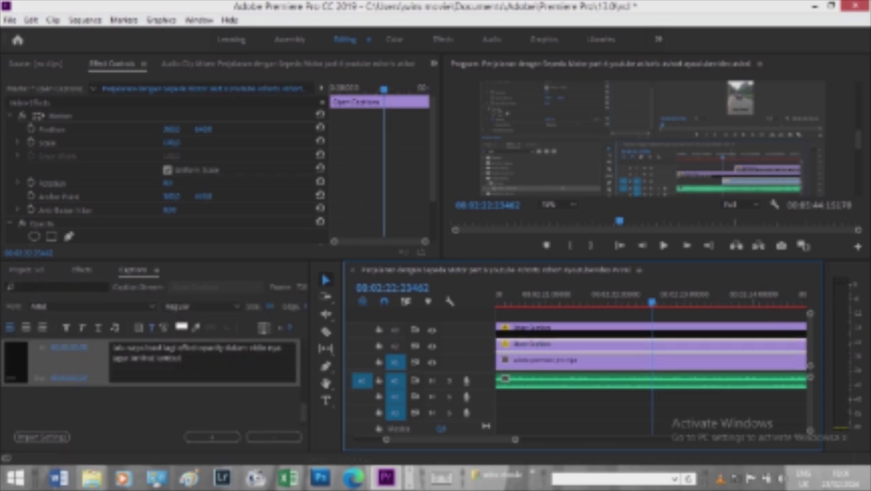
# End the previous caption at 00;02;18;29, add a caption about the shaky footage, and move the playhead to about 00:02:29
pyautogui.click(75, 377)
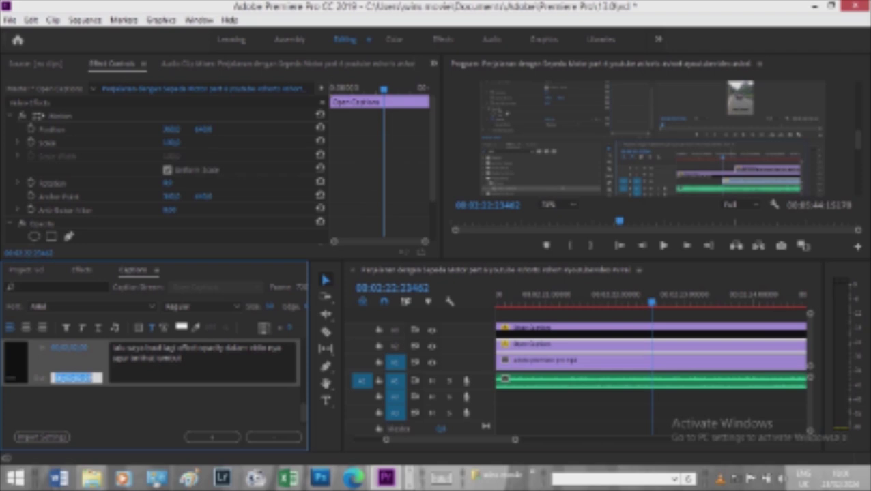
pyautogui.write('00;02;18;29')
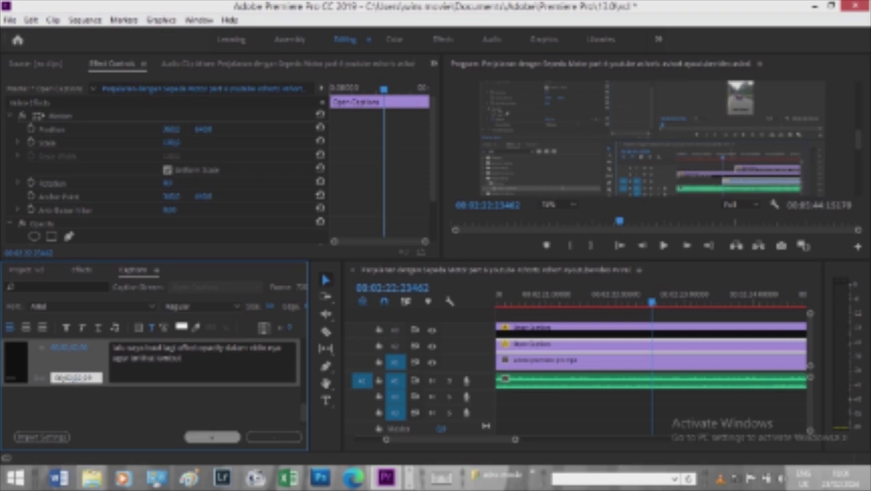
pyautogui.click(212, 436)
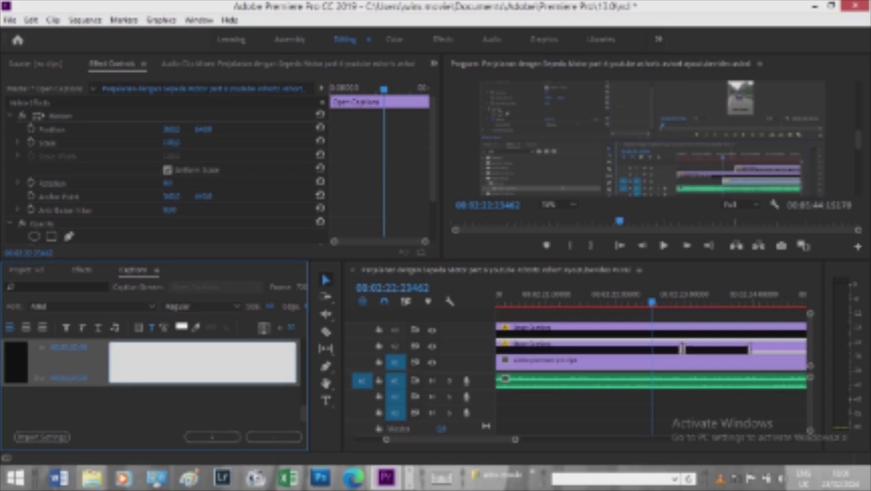
pyautogui.write('tengola')
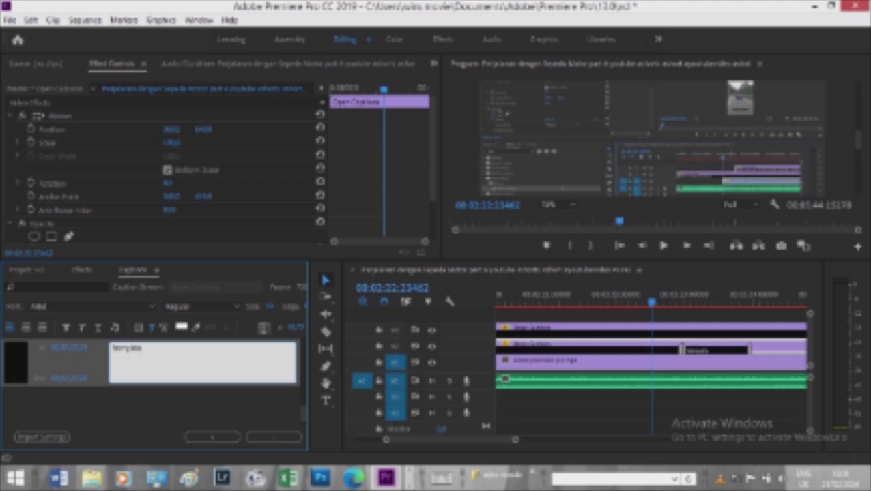
pyautogui.write(' saya sudah di buang dja video yang mupah agak goyang')
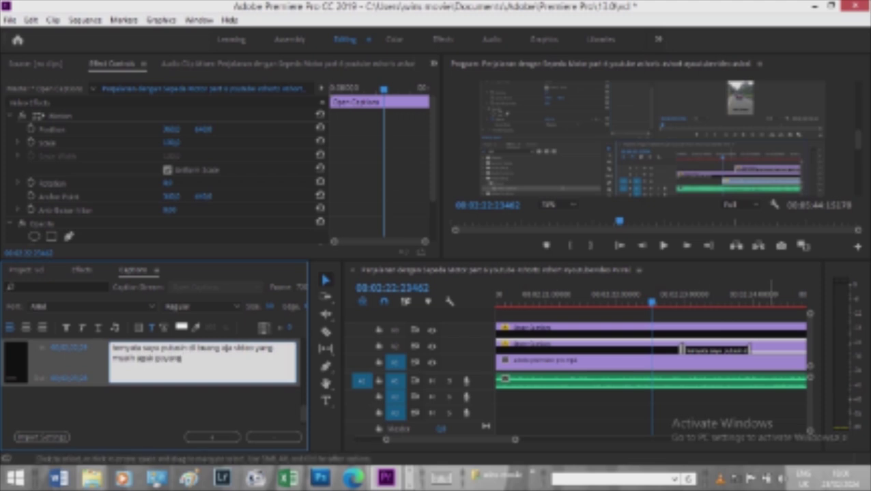
pyautogui.click(771, 285)
pyautogui.moveTo(771, 285); pyautogui.dragTo(710, 301)
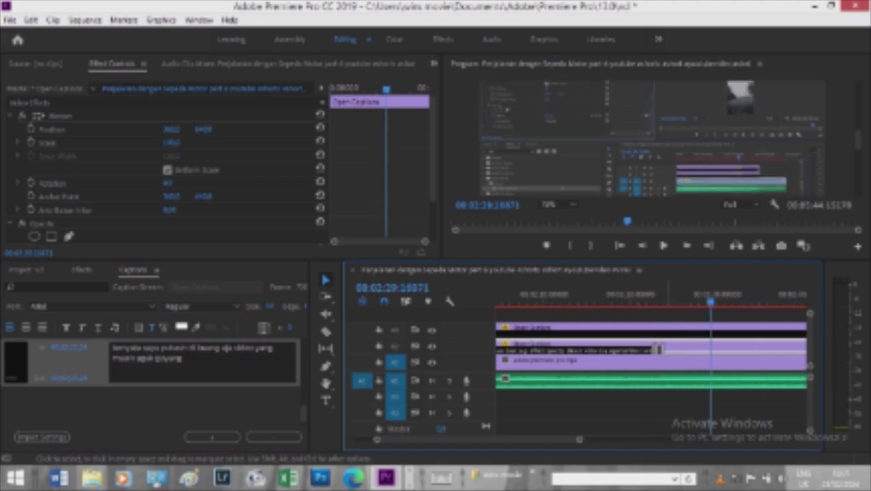
# Set the current caption's Out timecode to 00;02;59;00
pyautogui.click(75, 377)
pyautogui.click(75, 378)
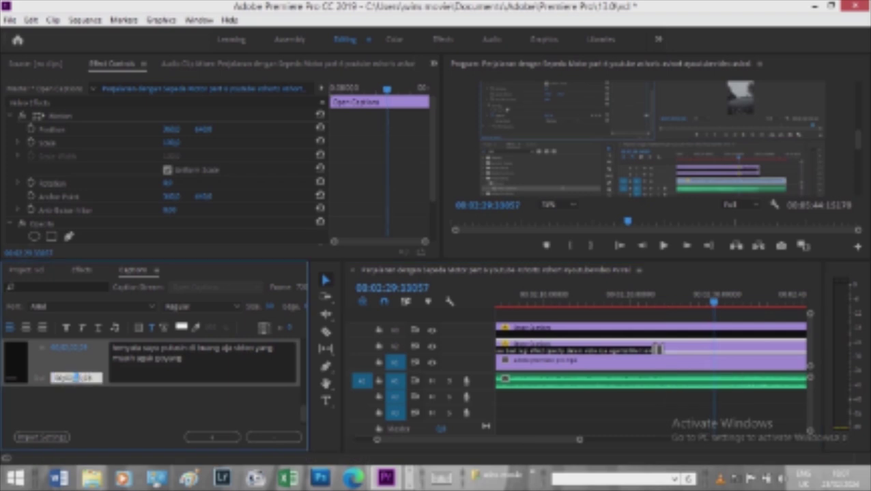
pyautogui.moveTo(76, 378); pyautogui.dragTo(82, 377)
pyautogui.write('59')
pyautogui.press('BackSpace')
pyautogui.press('BackSpace')
pyautogui.press('BackSpace')
pyautogui.write('00')
pyautogui.press('Return')
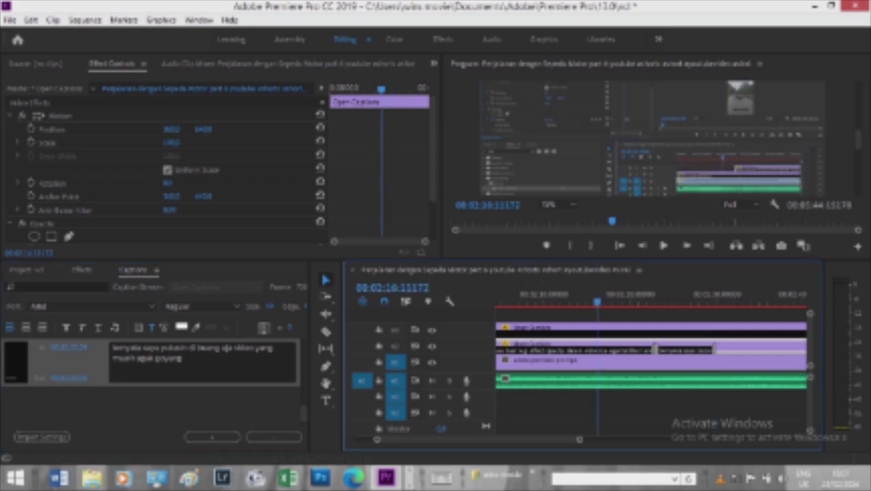
# Play back to check the caption, zoom the timeline out, and add a new empty caption block
pyautogui.press('space')
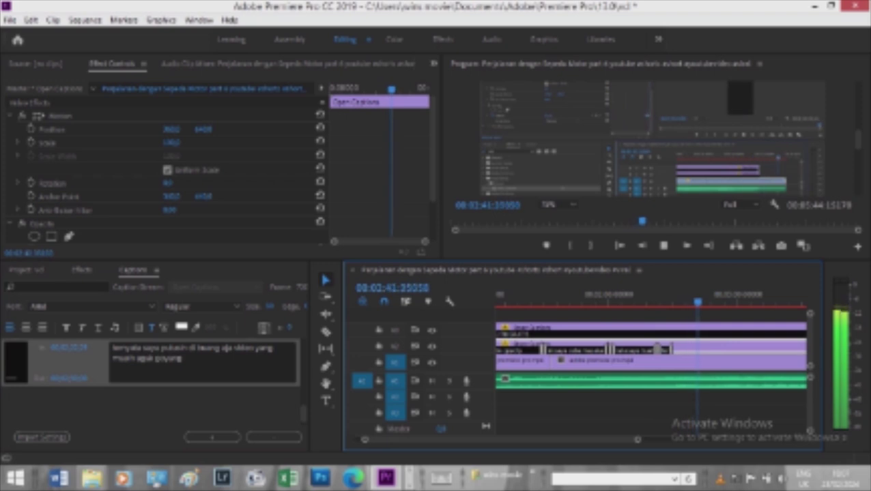
pyautogui.press('-')
pyautogui.press('-')
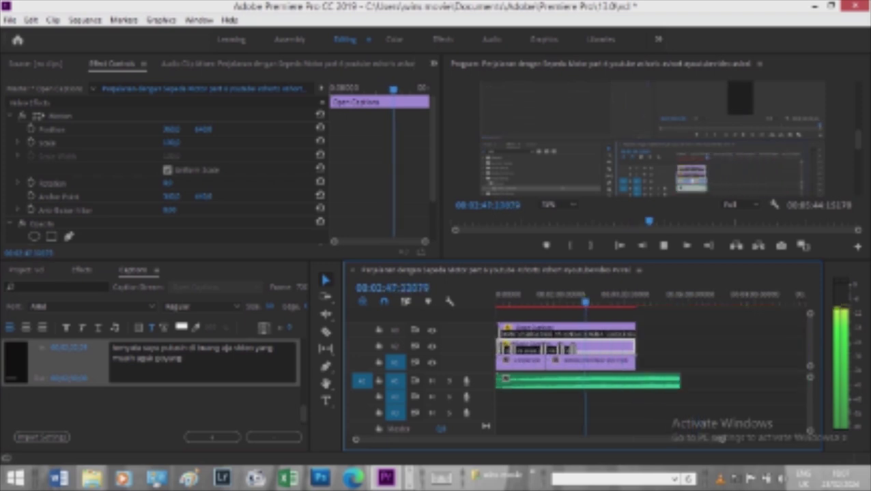
pyautogui.press('space')
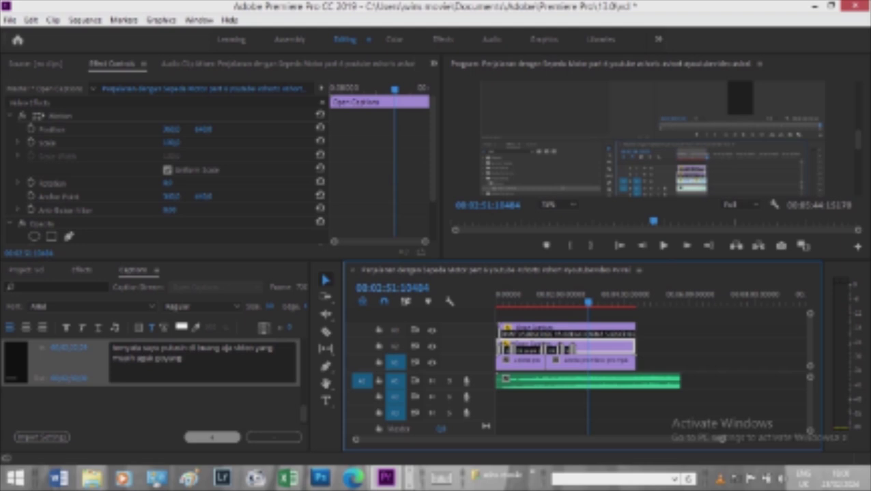
pyautogui.click(212, 437)
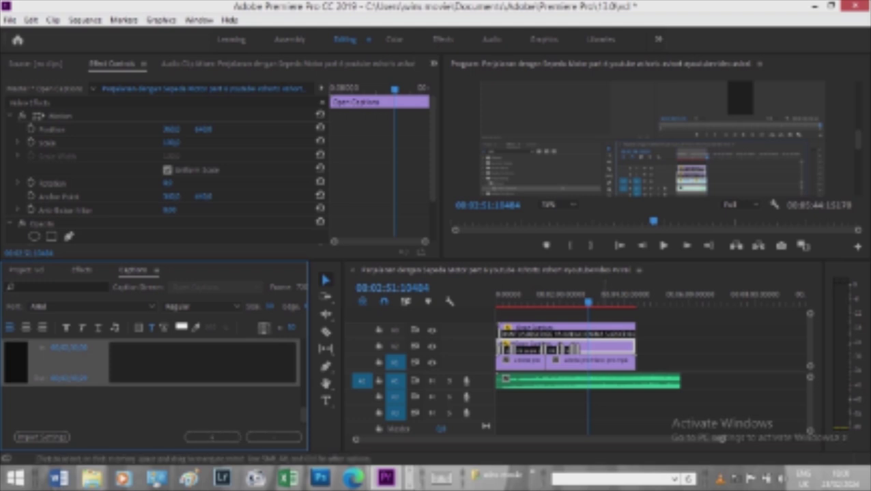
# Zoom the timeline and change the new caption's Out timecode digit to 4
pyautogui.moveTo(720, 439); pyautogui.dragTo(560, 440)
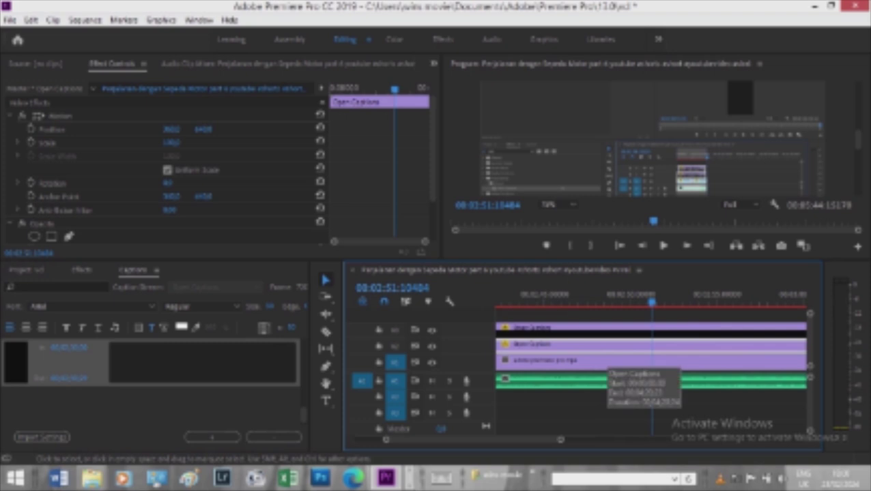
pyautogui.click(76, 378)
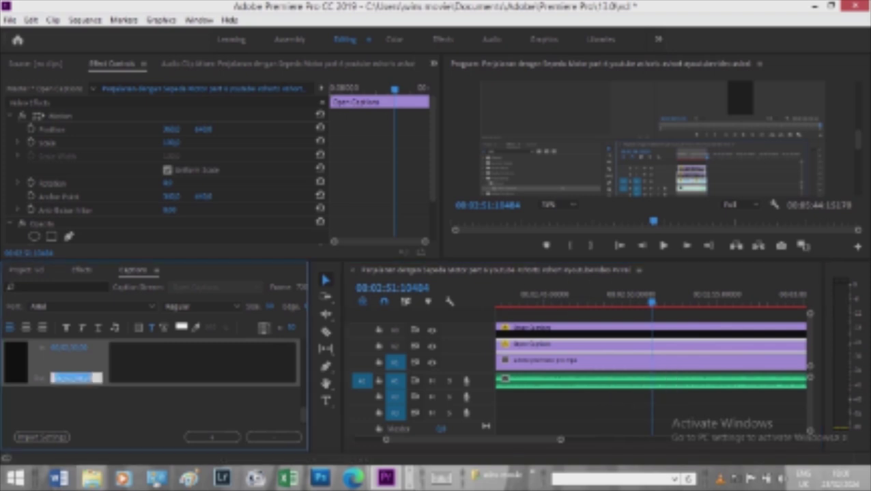
pyautogui.click(75, 378)
pyautogui.write('4')
pyautogui.press('Tab')
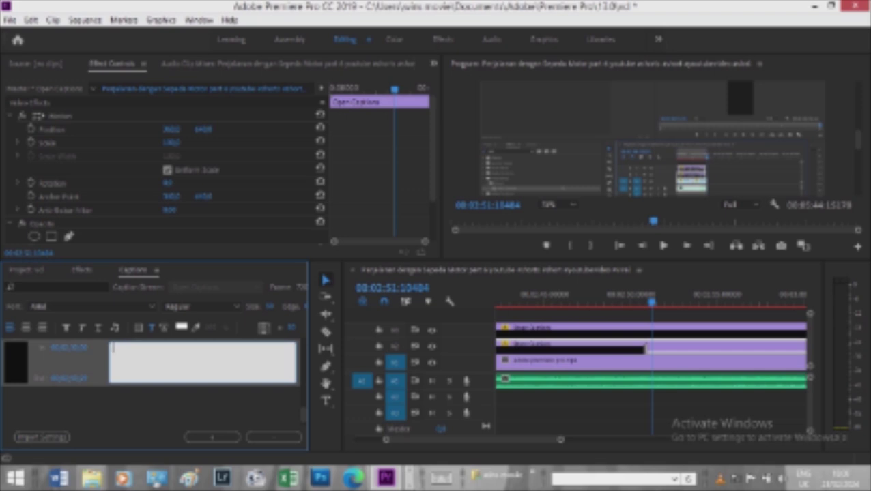
# Enter the caption text 'cek apa kah semuanya sudah rapi' and start another blank caption
pyautogui.write('cek apak')
pyautogui.press('BackSpace')
pyautogui.write('kah semuanya sudah rapi')
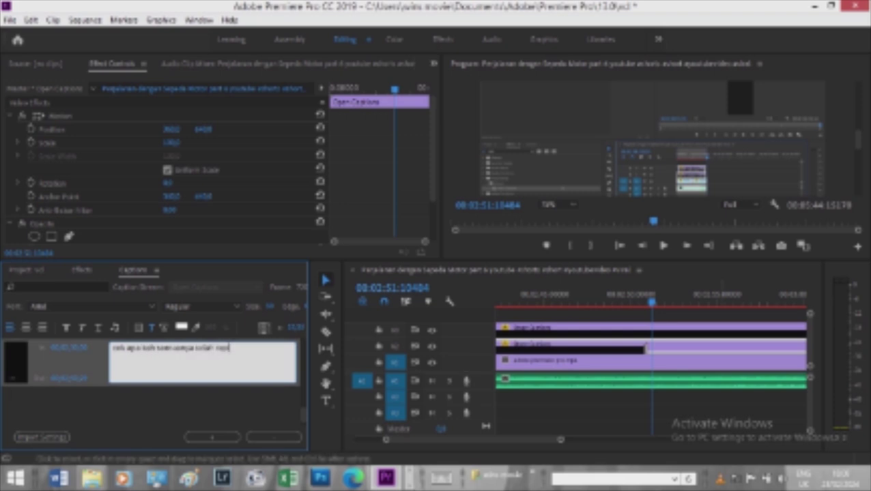
pyautogui.click(212, 437)
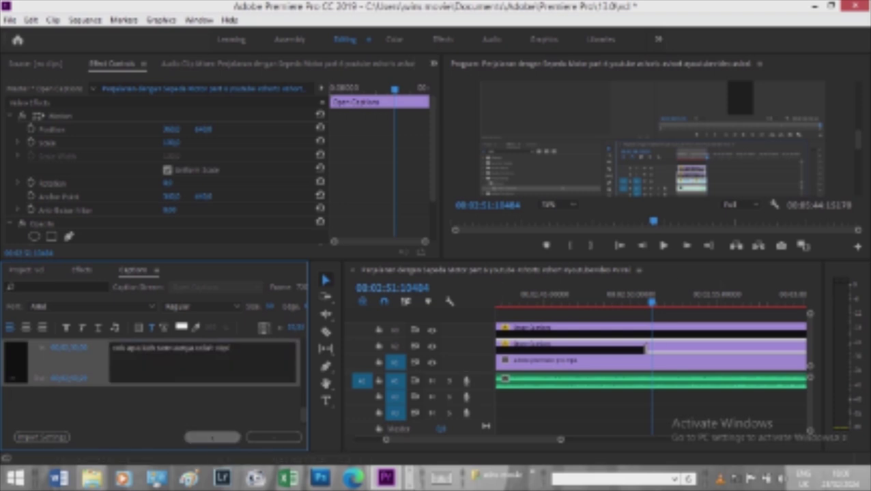
pyautogui.click(112, 346)
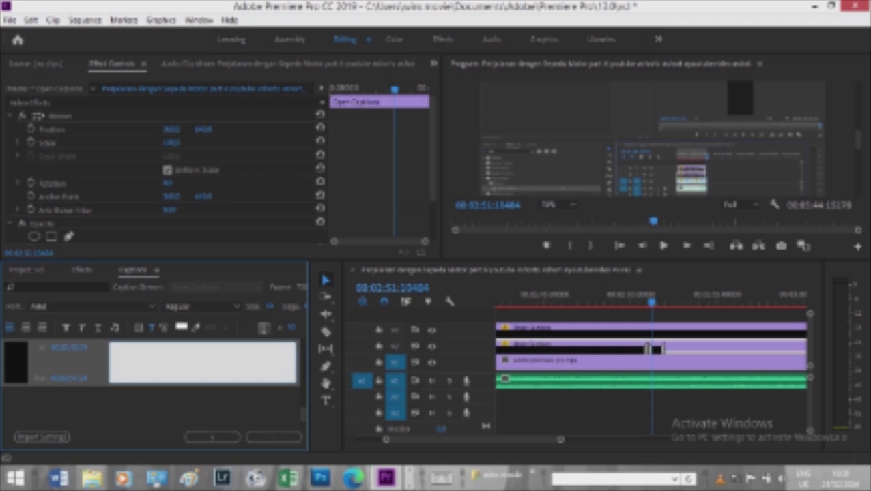
# Fill the newest caption with its Indonesian text, ending with 'masih sebelum'
pyautogui.write('kalo sudah sepi koekd a dae')
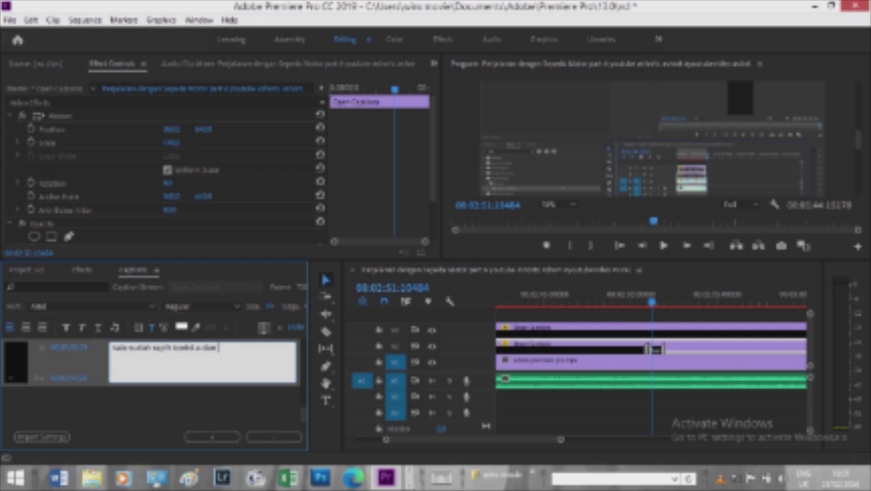
pyautogui.rightClick(589, 295)
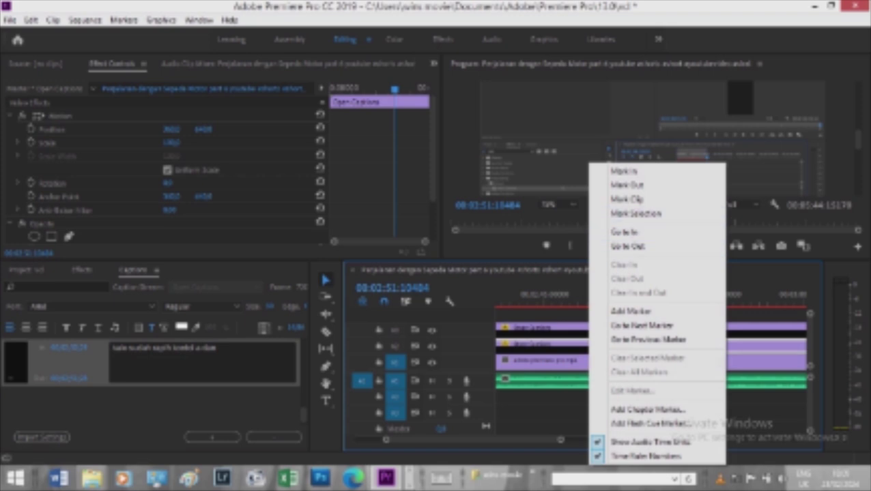
pyautogui.click(218, 348)
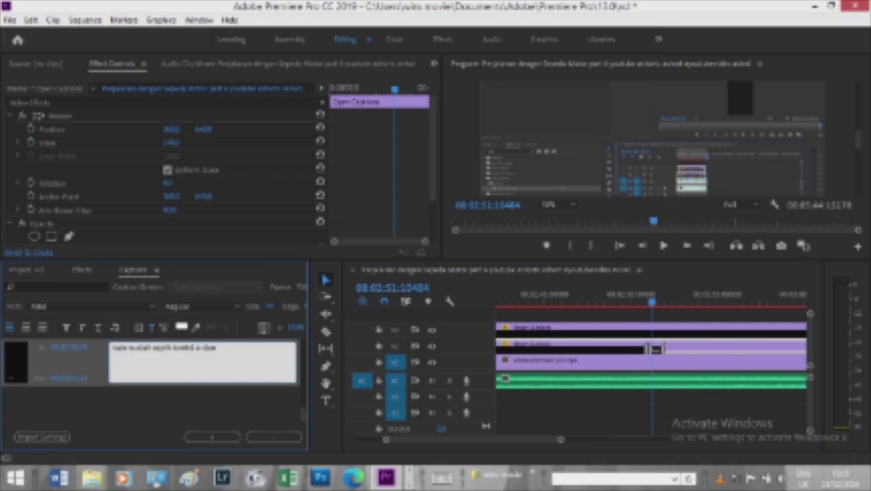
pyautogui.write(' masih sebelum')
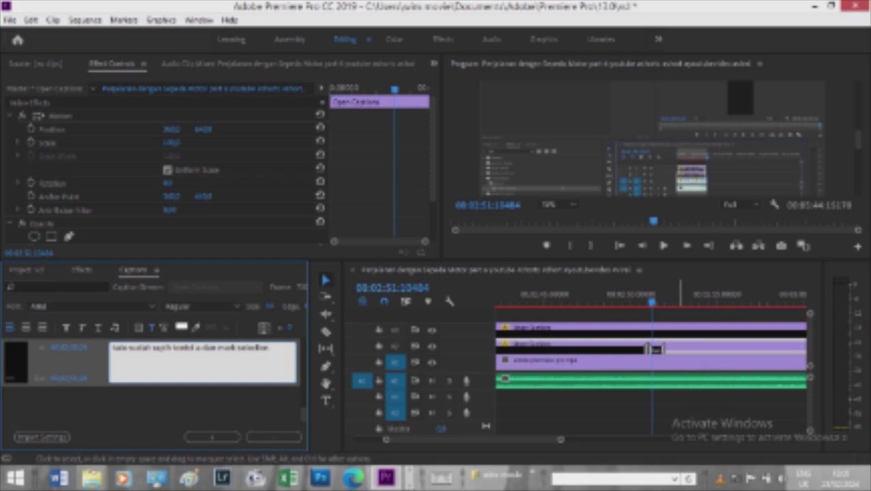
# Preview the captions, zoom the timeline out, and save the project
pyautogui.click(679, 365)
pyautogui.press('space')
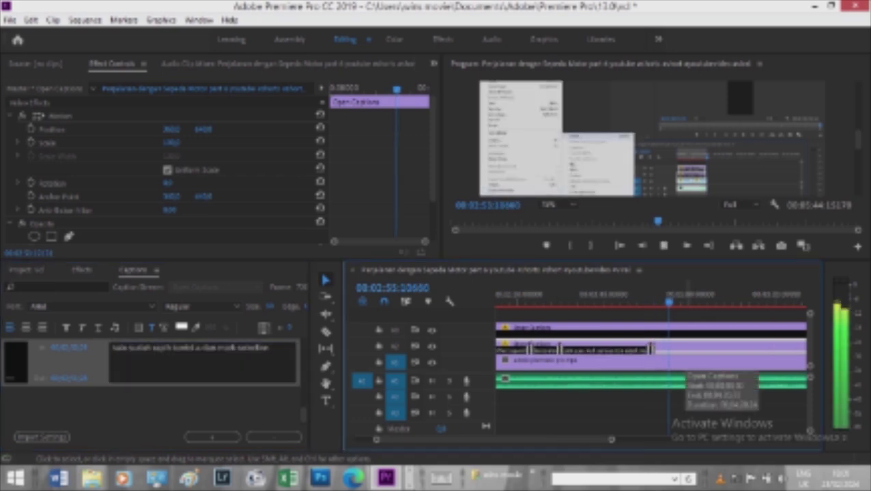
pyautogui.press('space')
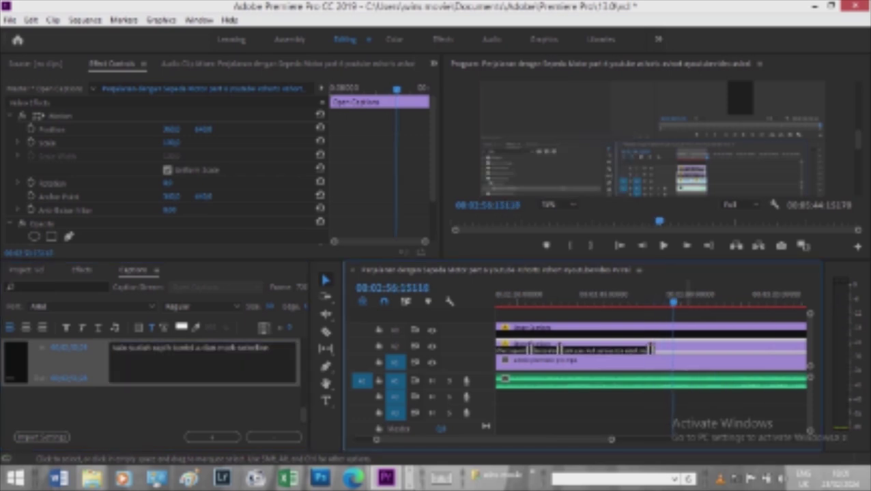
pyautogui.press('-')
pyautogui.press('-')
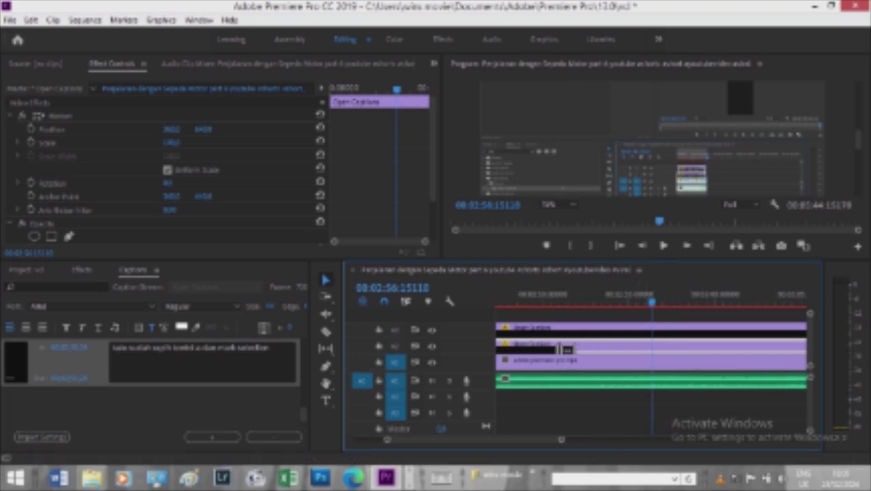
pyautogui.hotkey('ctrl', 's')
# Break the caption text onto a second line and rewatch it in playback
pyautogui.click(270, 347)
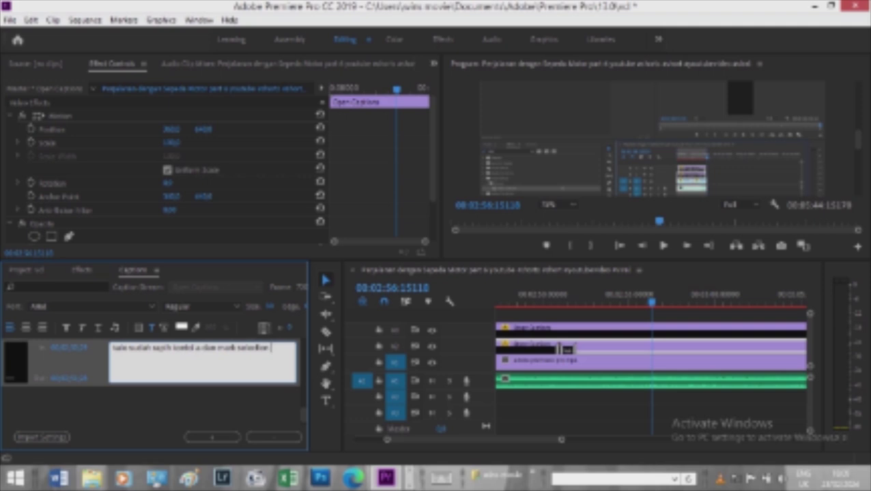
pyautogui.press('Return')
pyautogui.press('Escape')
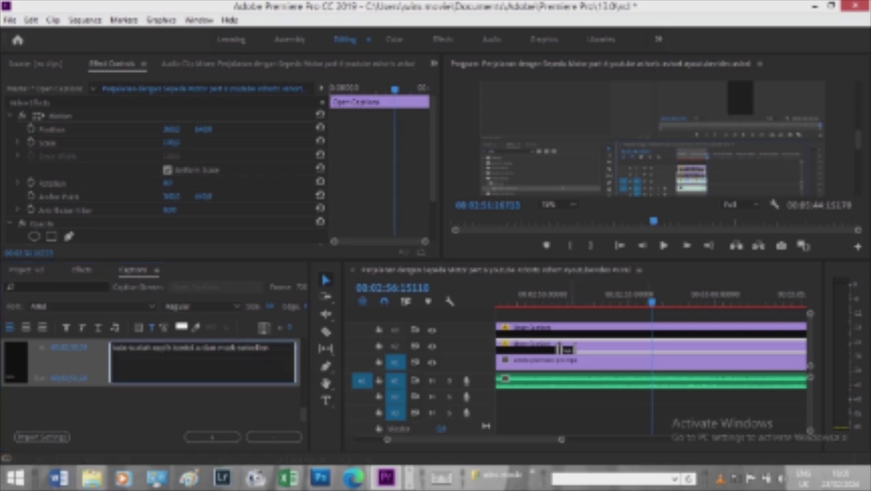
pyautogui.click(614, 295)
pyautogui.press('space')
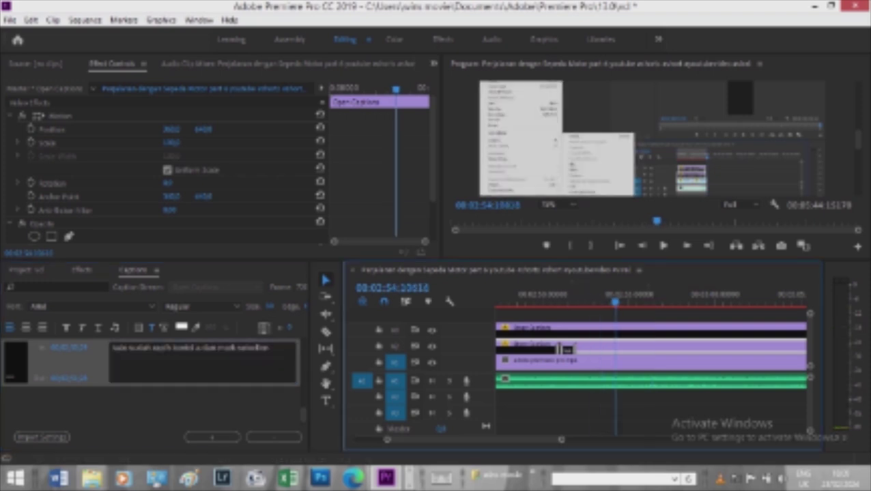
pyautogui.click(564, 295)
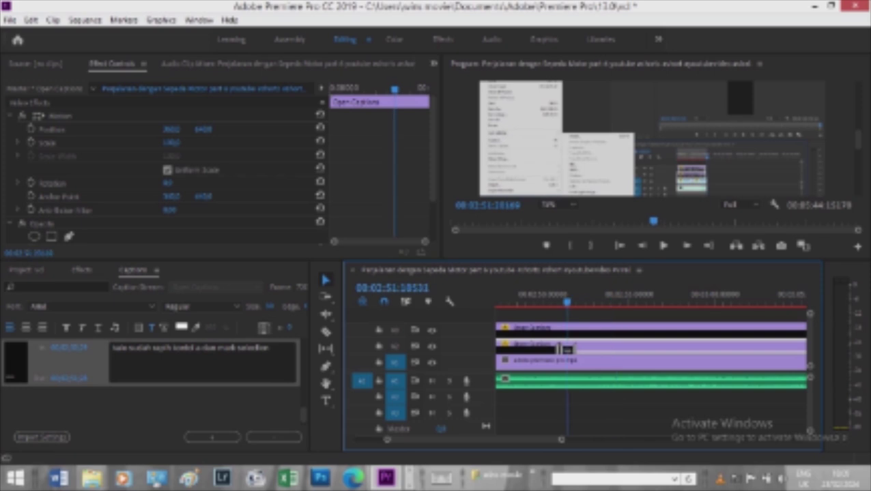
# Shorten the Open Captions clip's end slightly and reselect it on the timeline
pyautogui.click(563, 348)
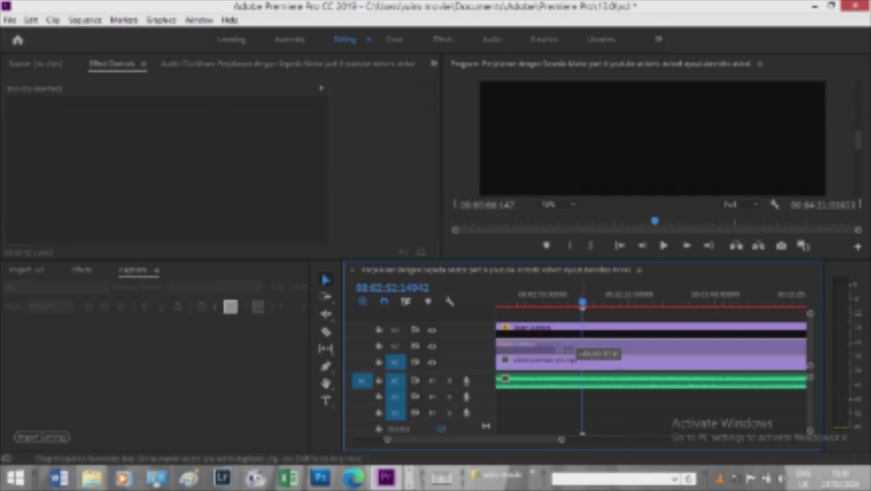
pyautogui.moveTo(563, 349); pyautogui.dragTo(558, 349)
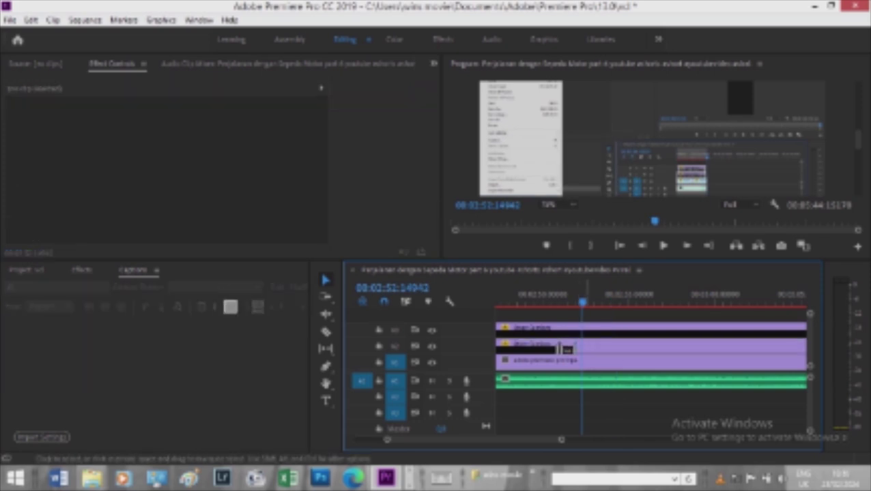
pyautogui.press('=')
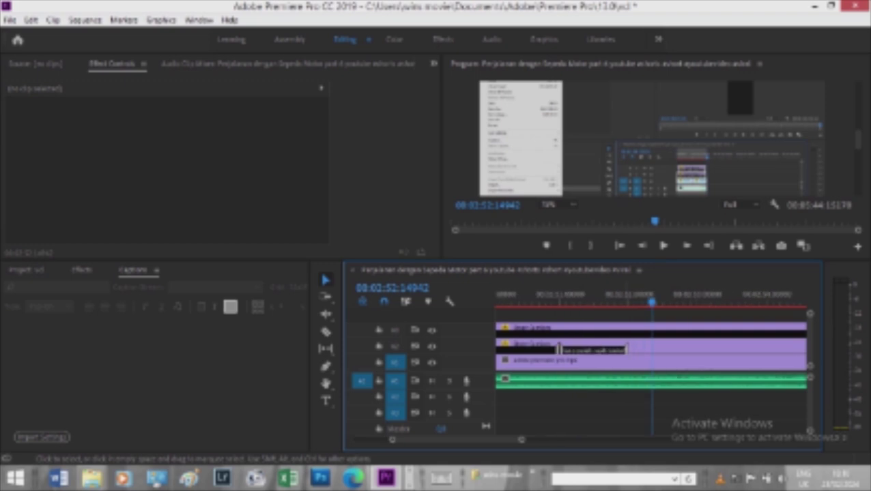
pyautogui.moveTo(558, 349); pyautogui.dragTo(558, 349)
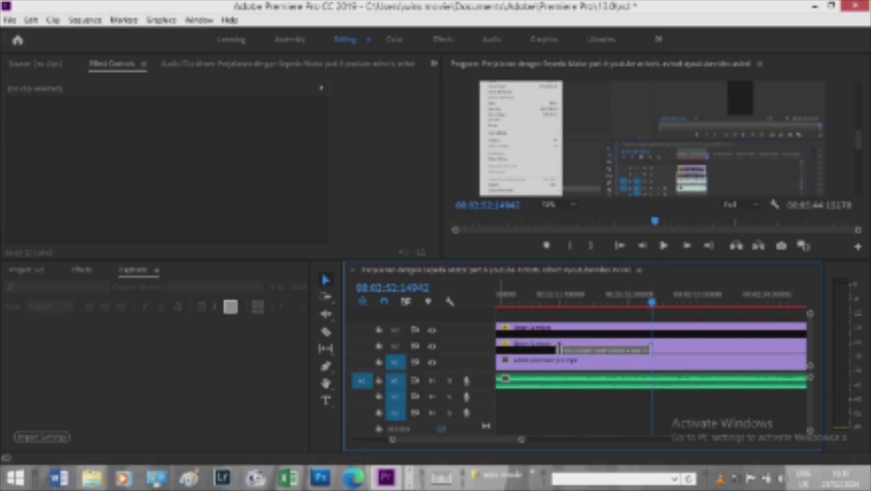
pyautogui.hotkey('shift', '1')
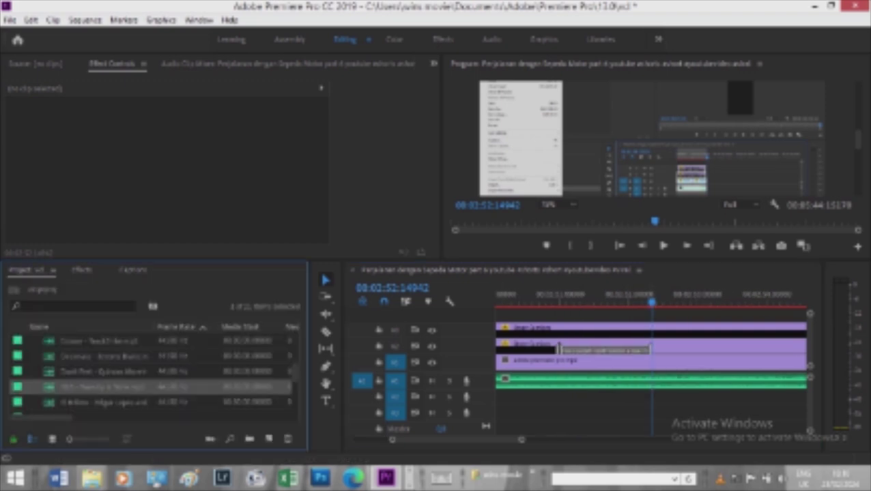
pyautogui.hotkey('shift', '1')
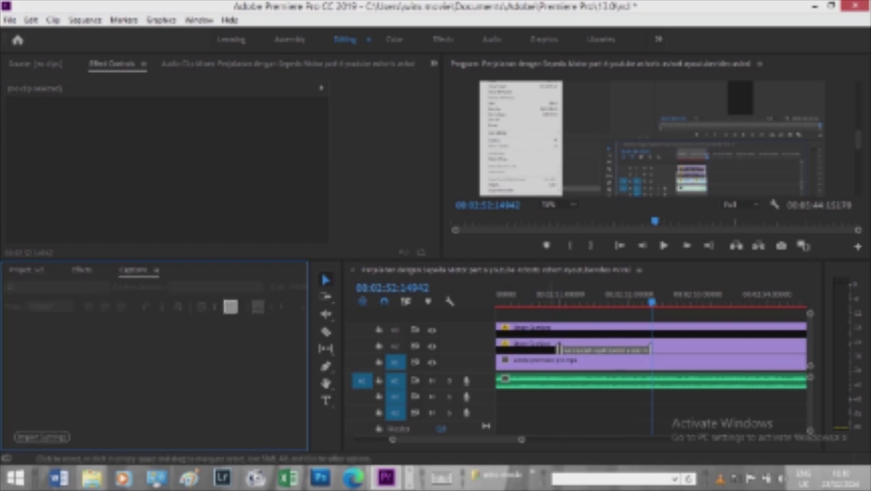
pyautogui.click(558, 348)
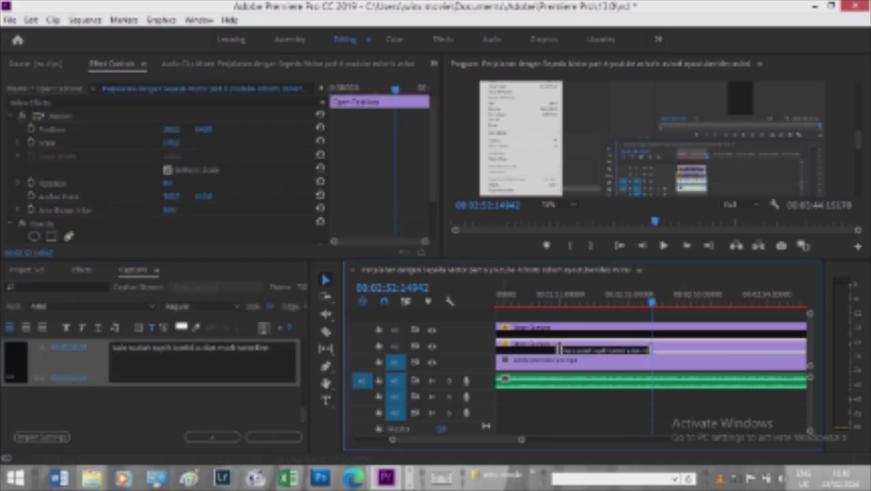
# Add a new caption reading 'Ba media export' and preview it in playback
pyautogui.click(212, 438)
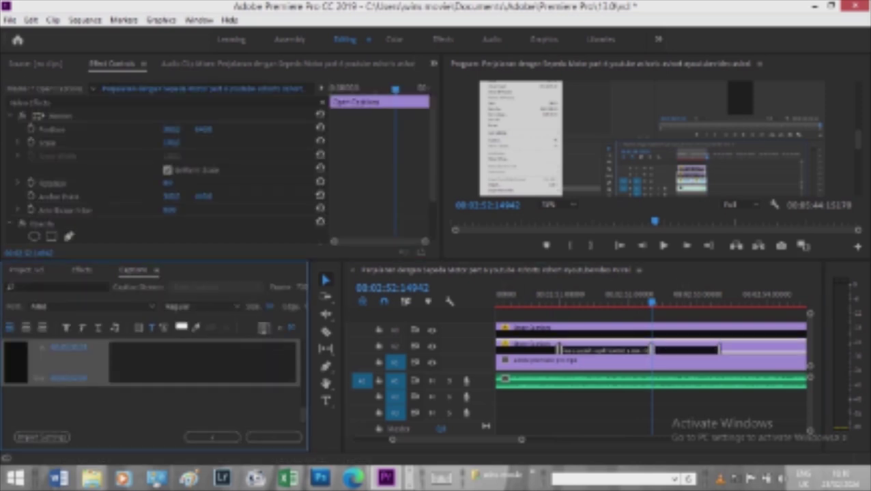
pyautogui.click(112, 346)
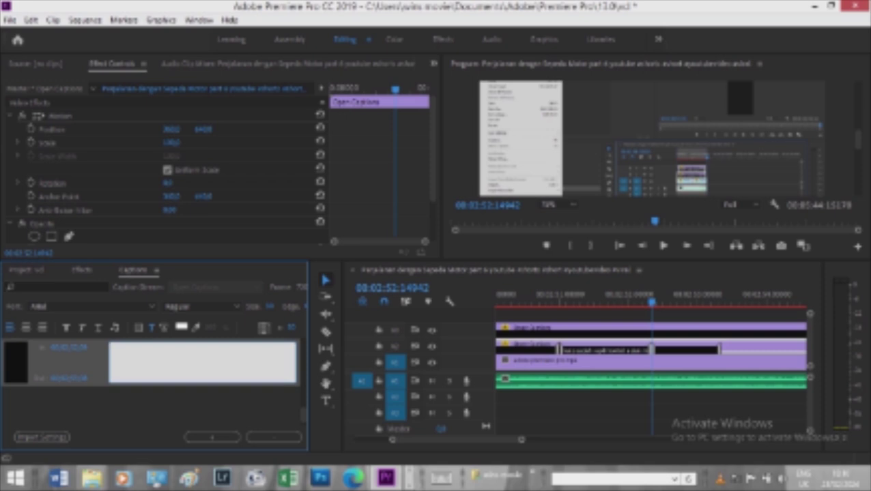
pyautogui.write('Ba')
pyautogui.write(' media')
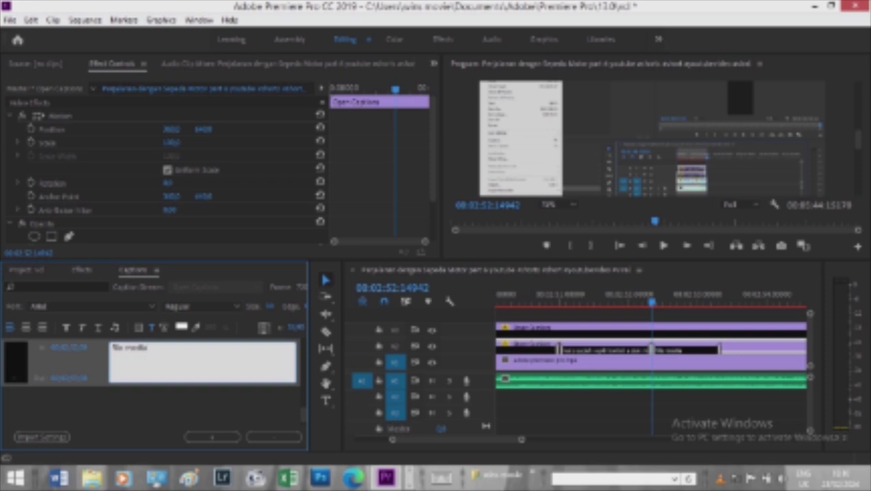
pyautogui.write(' export')
pyautogui.click(674, 374)
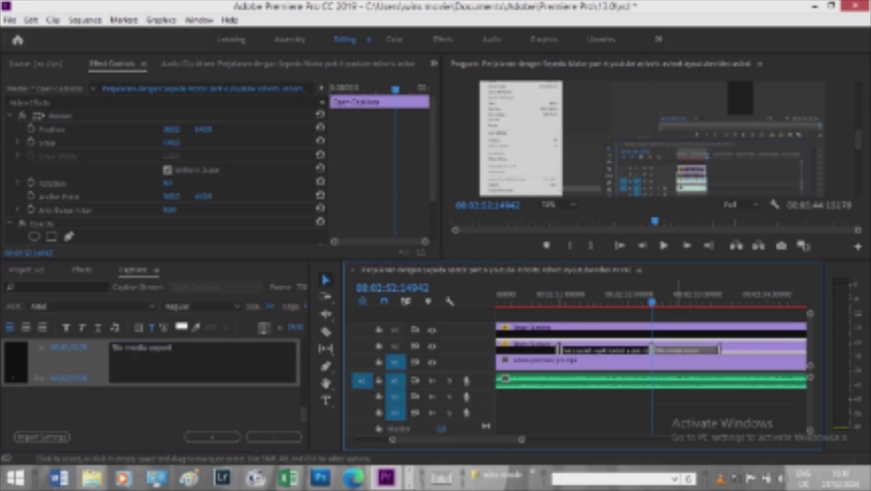
pyautogui.press('space')
pyautogui.press('-')
pyautogui.press('space')
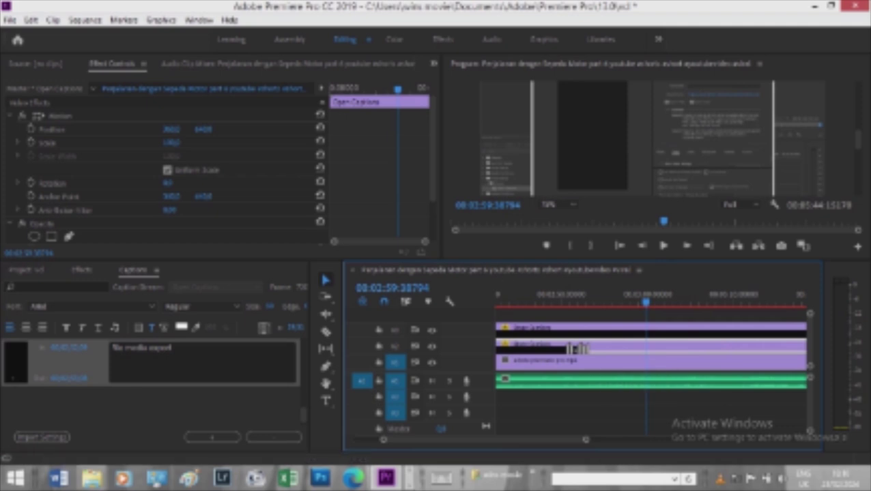
# Change two digits of the caption's Out timecode to 04 and play back to preview the longer block
pyautogui.doubleClick(75, 377)
pyautogui.click(71, 378)
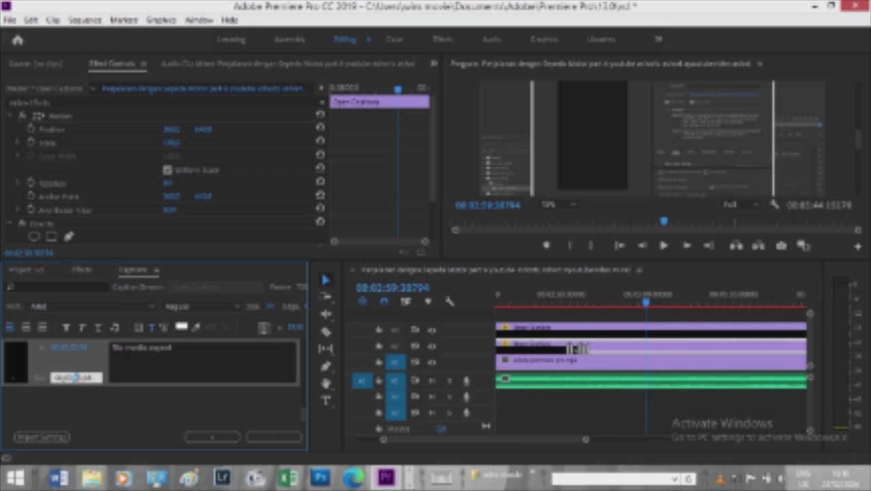
pyautogui.moveTo(75, 378); pyautogui.dragTo(82, 377)
pyautogui.write('04')
pyautogui.press('Return')
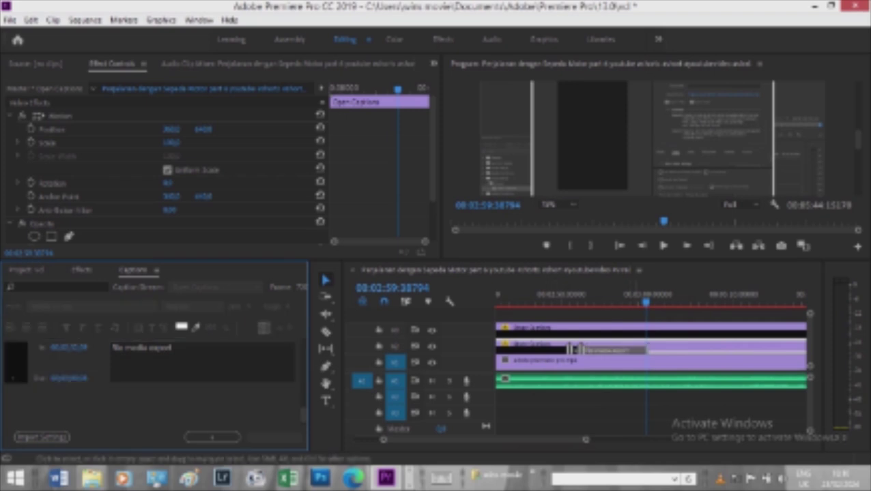
pyautogui.press('space')
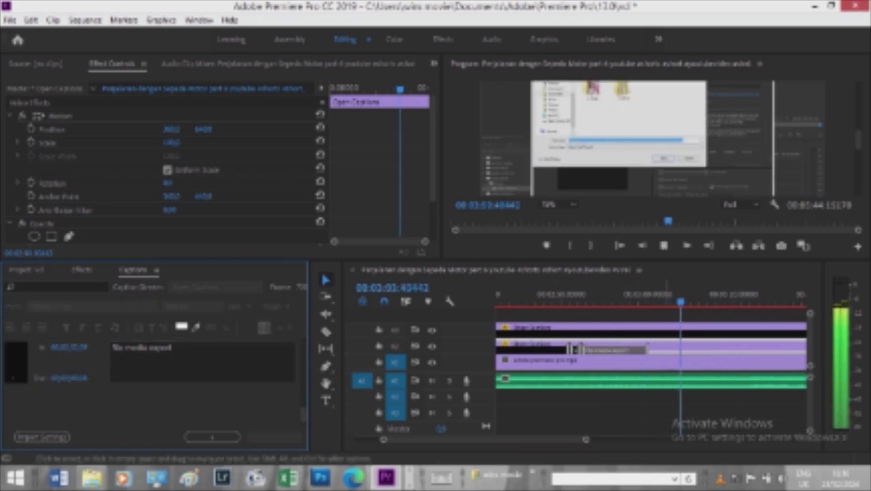
pyautogui.press('-')
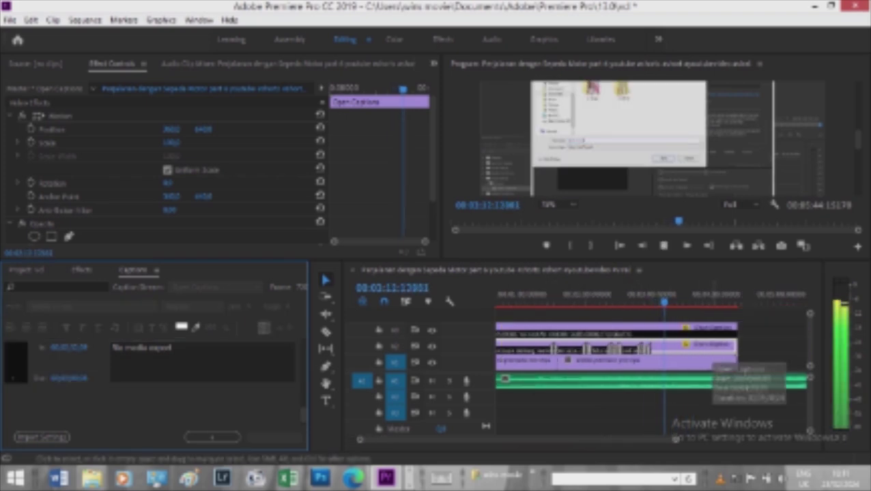
pyautogui.press('space')
# Set the Program monitor zoom to Fit so the whole vertical frame shows
pyautogui.click(548, 204)
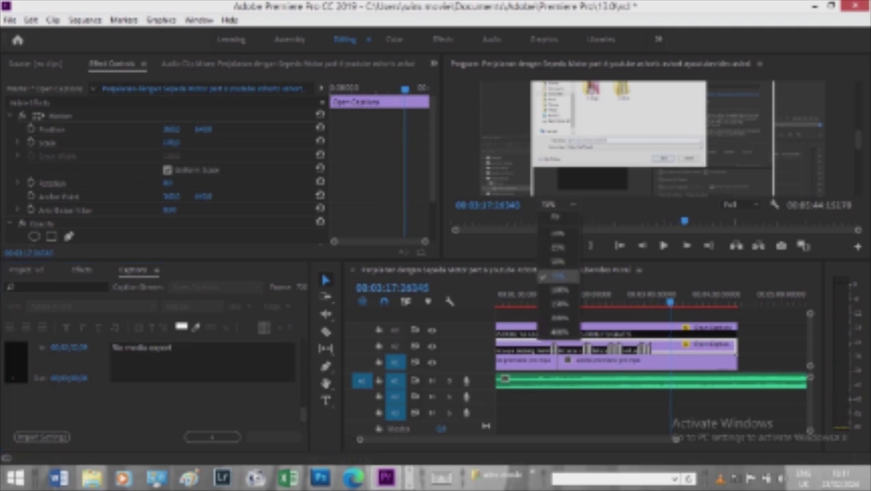
pyautogui.click(555, 217)
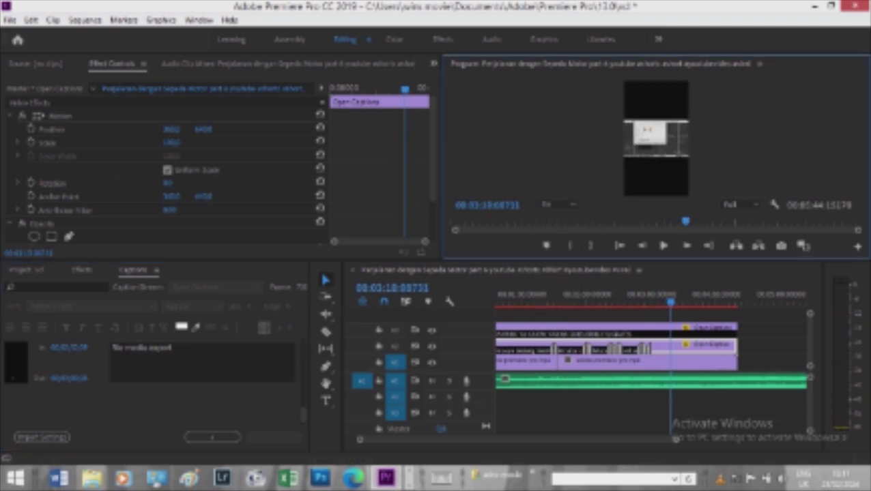
pyautogui.press('space')
pyautogui.press('space')
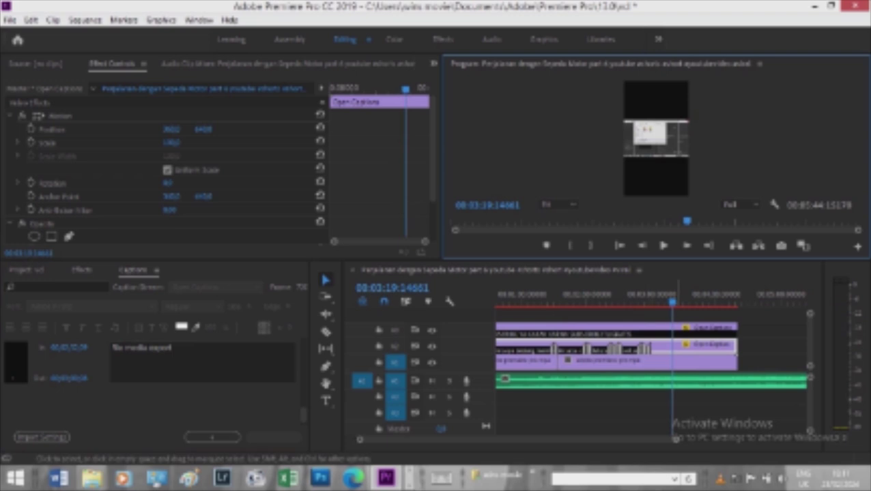
pyautogui.hotkey('shift', '3')
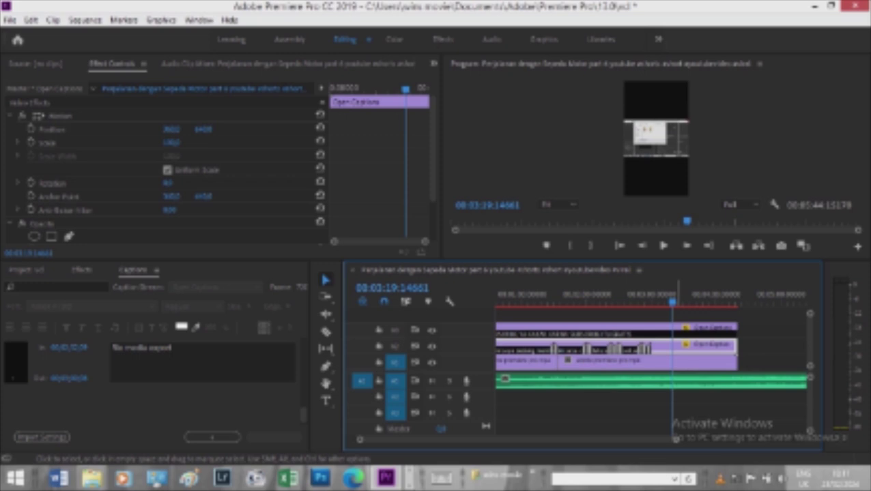
# Load the Open Captions clip in the Source monitor and play a brief preview of it
pyautogui.press('f')
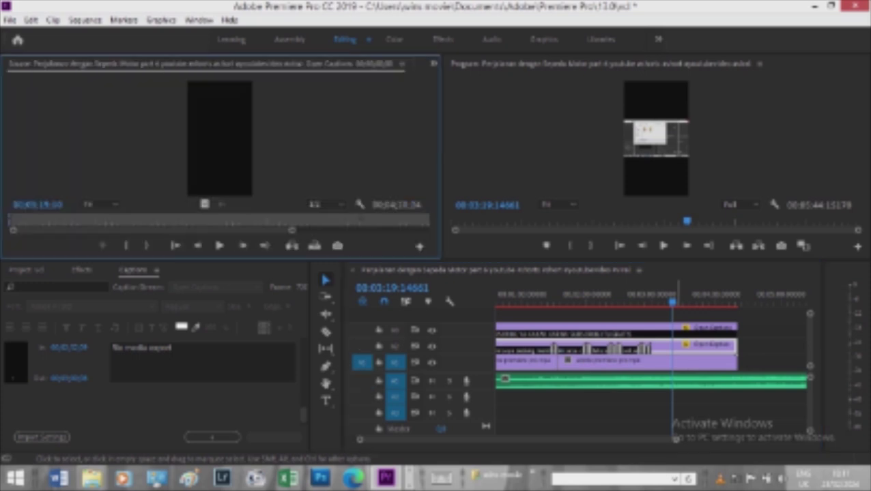
pyautogui.press('space')
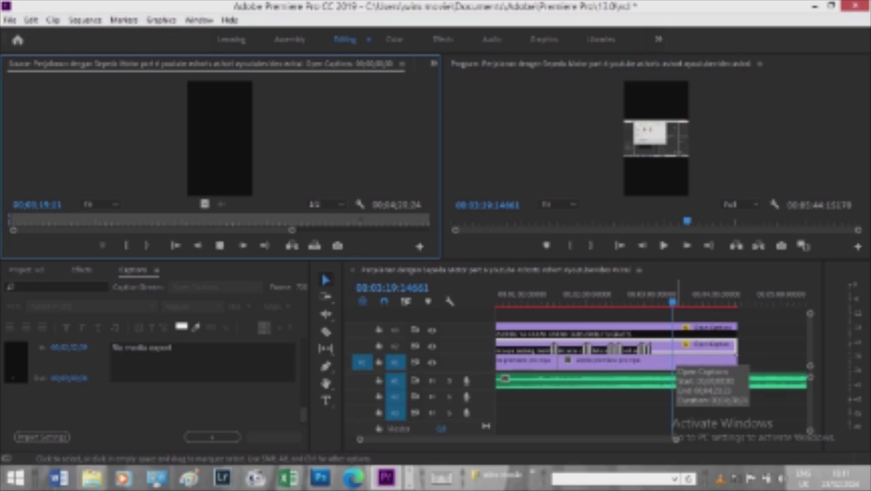
pyautogui.click(688, 368)
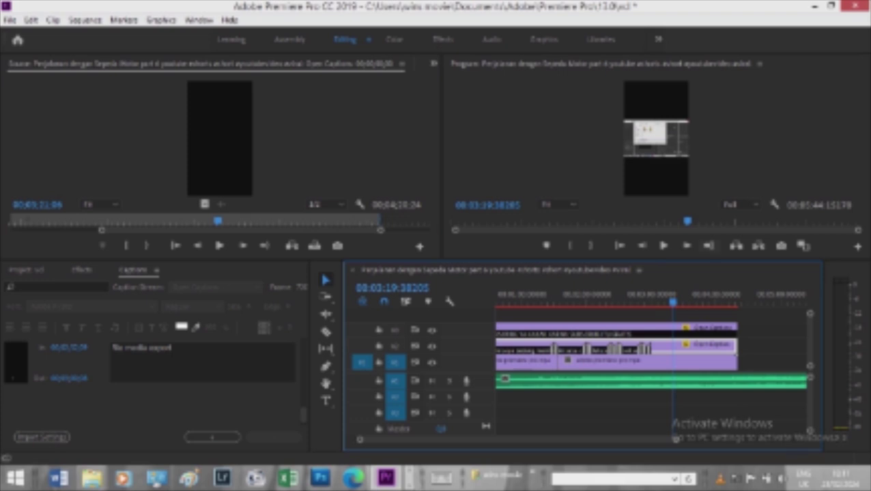
# Move the playhead back to about 00:02:16, where a caption appears, and zoom in the timeline
pyautogui.click(635, 295)
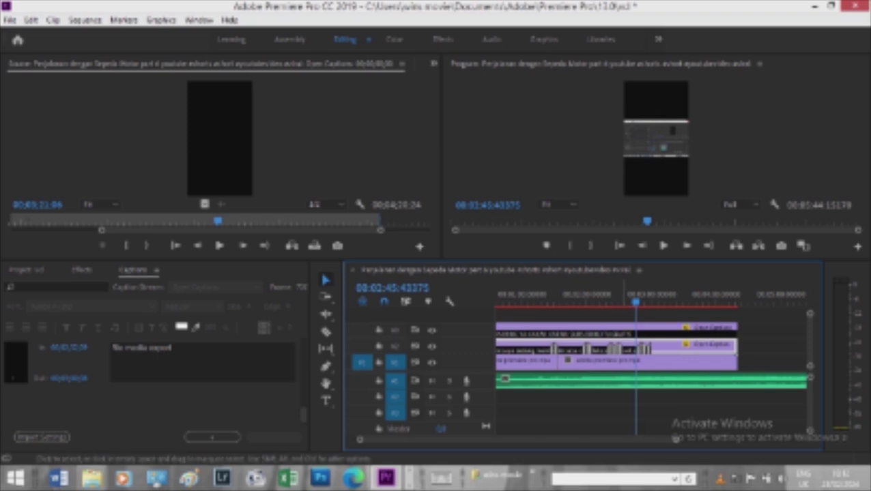
pyautogui.press('Up')
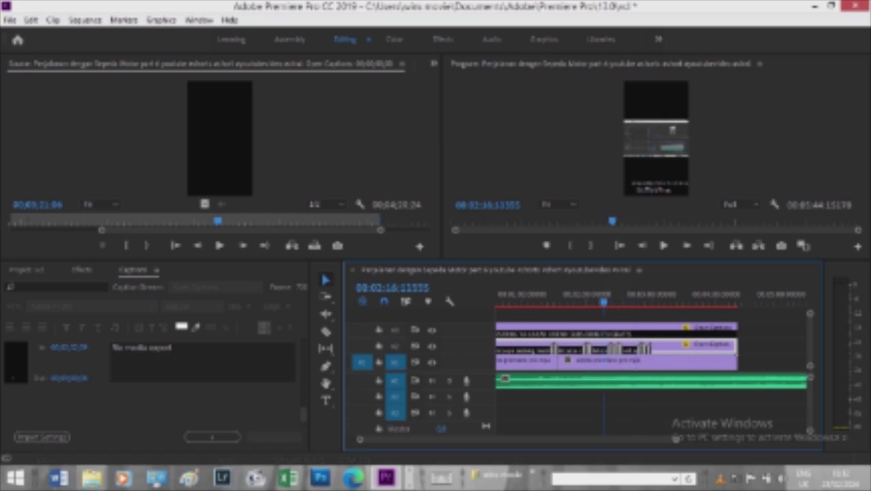
pyautogui.press('=')
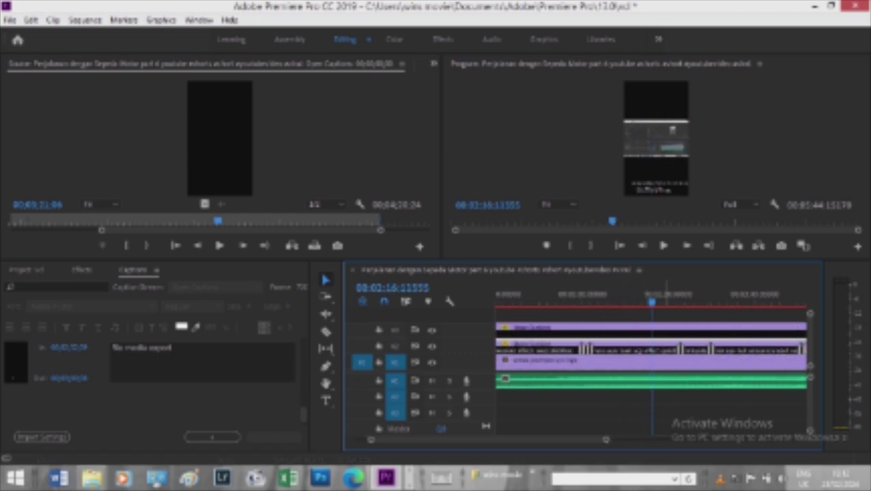
# Maximize the Program monitor to fill the workspace, showing the vertical frame at 00:02:16
pyautogui.hotkey('shift', '4')
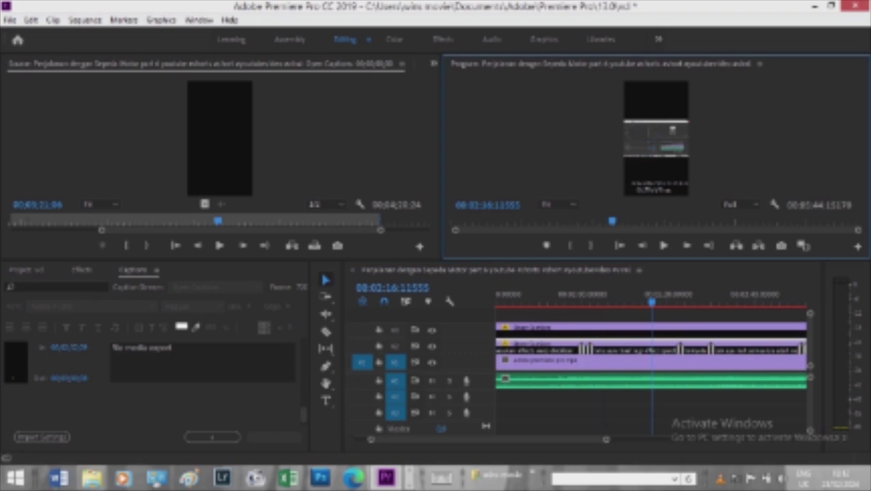
pyautogui.press('`')
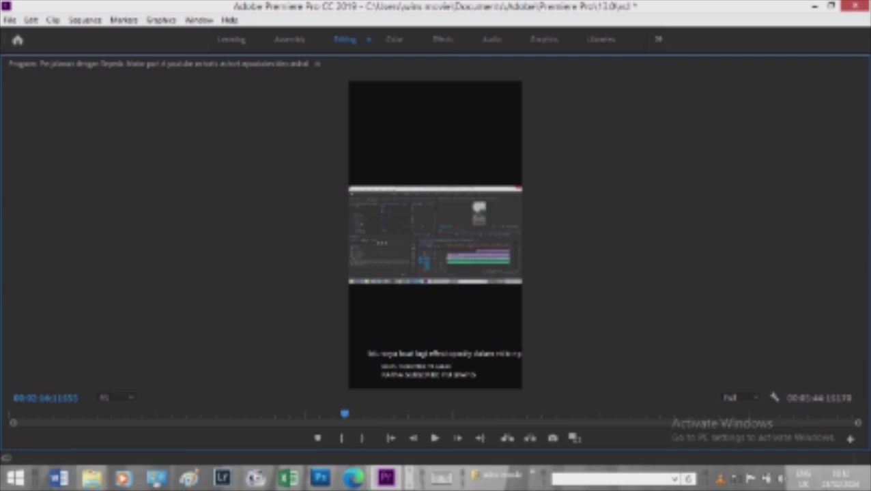
# Restore the editing workspace and zoom the timeline to fit the clips from the sequence start
pyautogui.press('`')
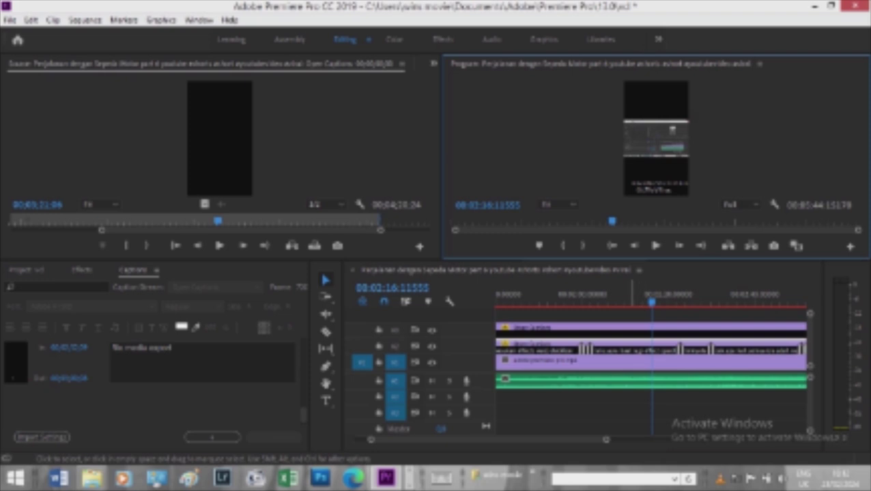
pyautogui.press('-')
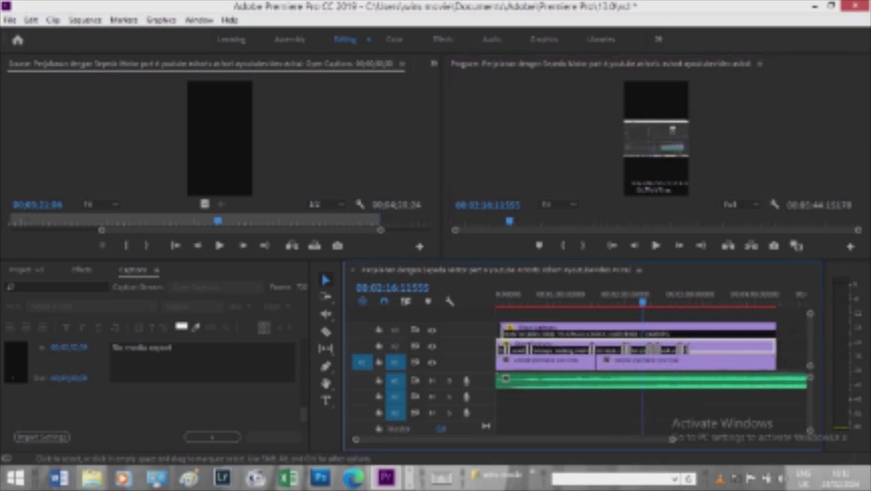
pyautogui.press('-')
pyautogui.press('Home')
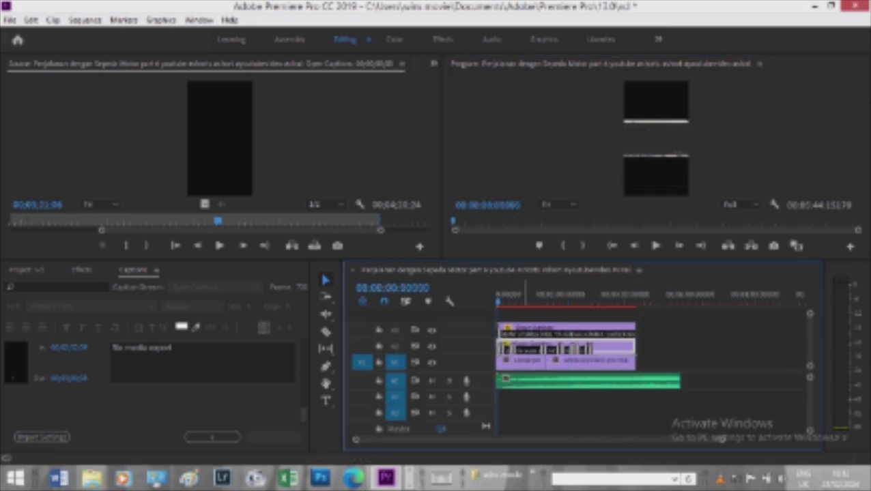
pyautogui.press('=')
# Play the opening seconds, stop near 7 seconds, and check the captions in an enlarged program view
pyautogui.press('space')
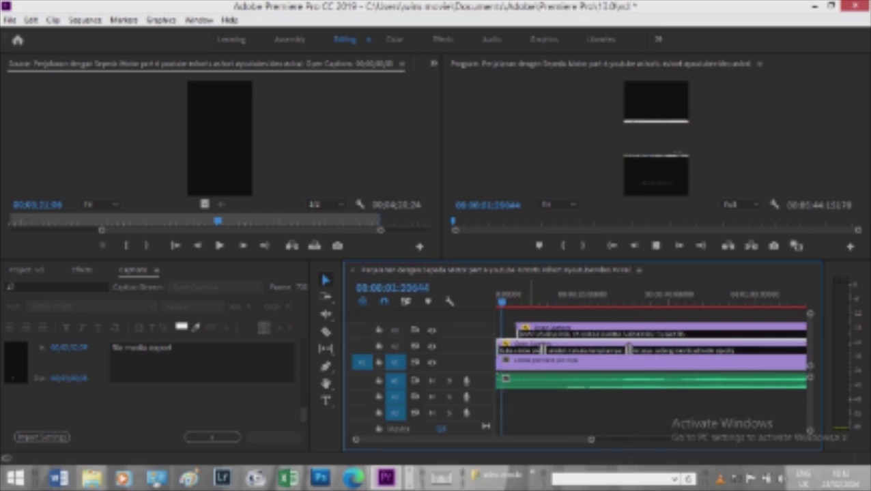
pyautogui.press('space')
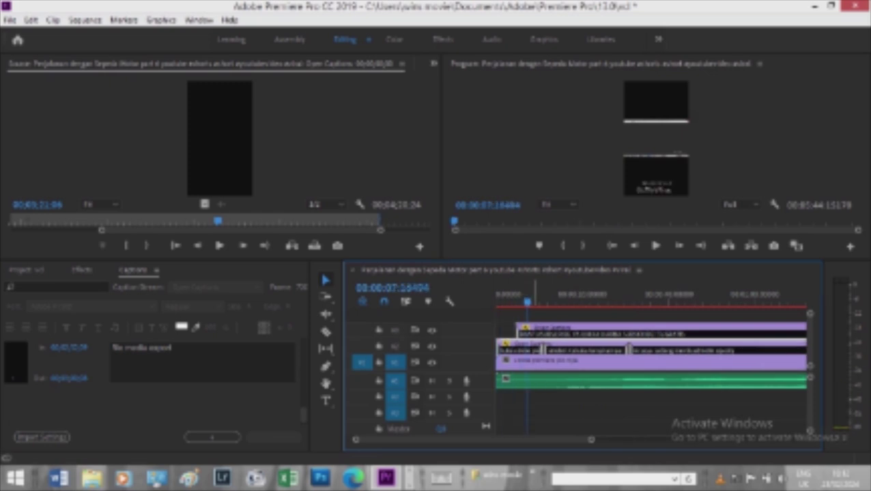
pyautogui.press('space')
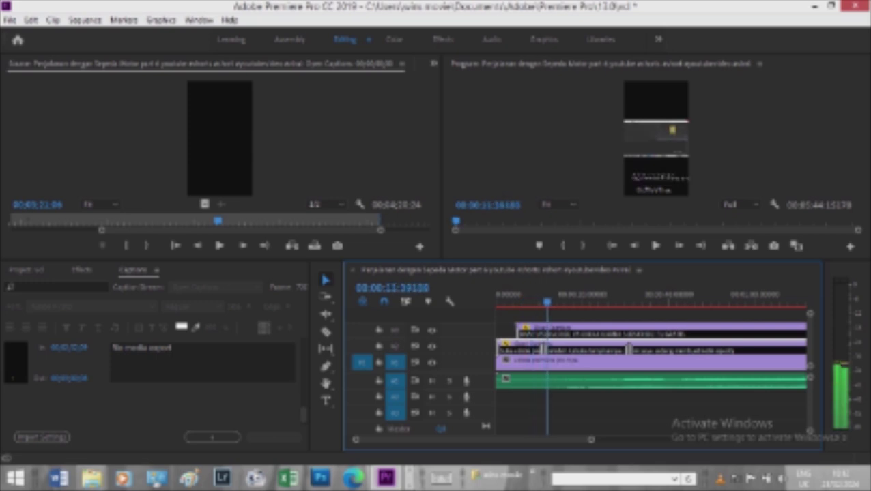
pyautogui.press('space')
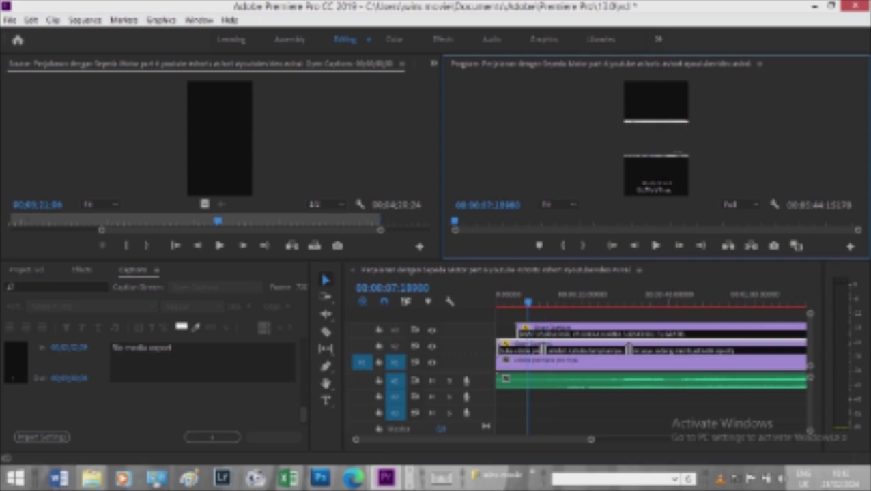
pyautogui.press('`')
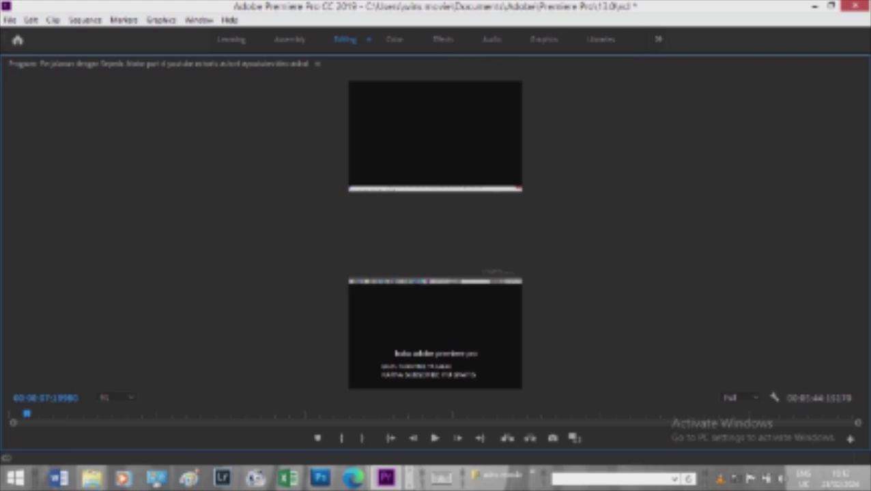
pyautogui.press('`')
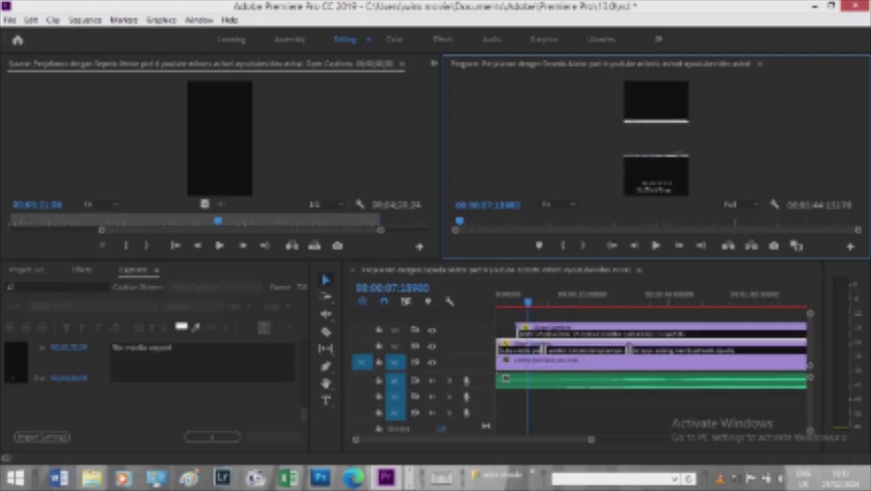
pyautogui.press('`')
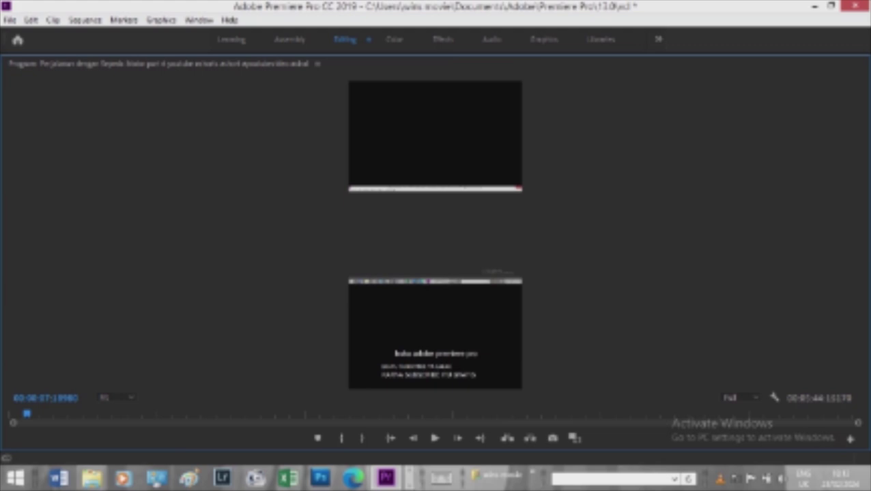
pyautogui.press('`')
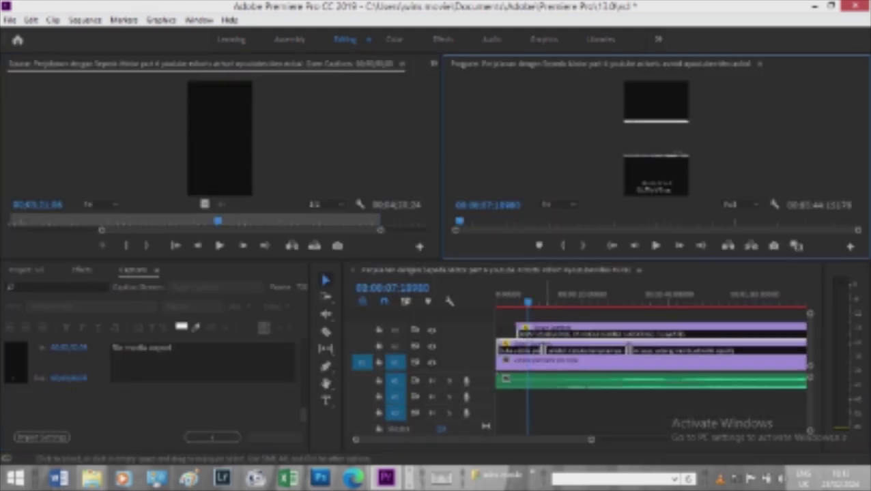
# Load the Open Captions clip so 'BANTU SUBSCRIBE YA KAKAK KARNA SUBSCRIBE ITU GRATIS' shows in the Captions panel
pyautogui.click(580, 335)
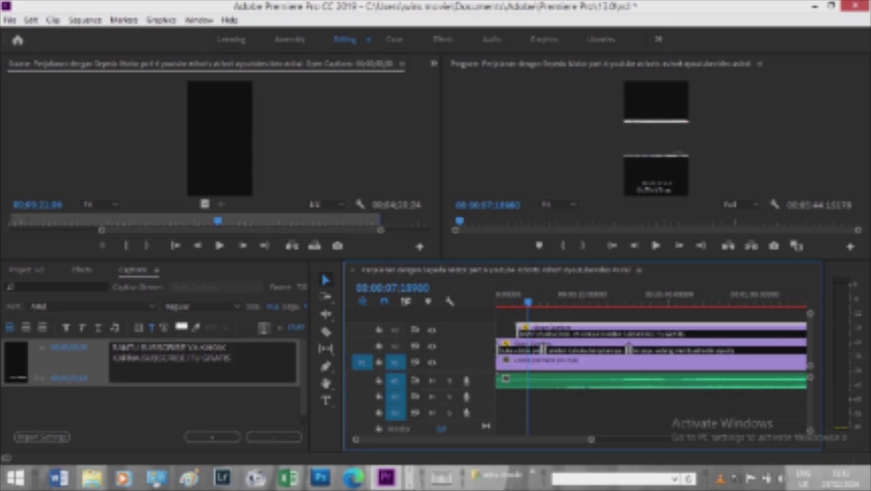
pyautogui.press('f')
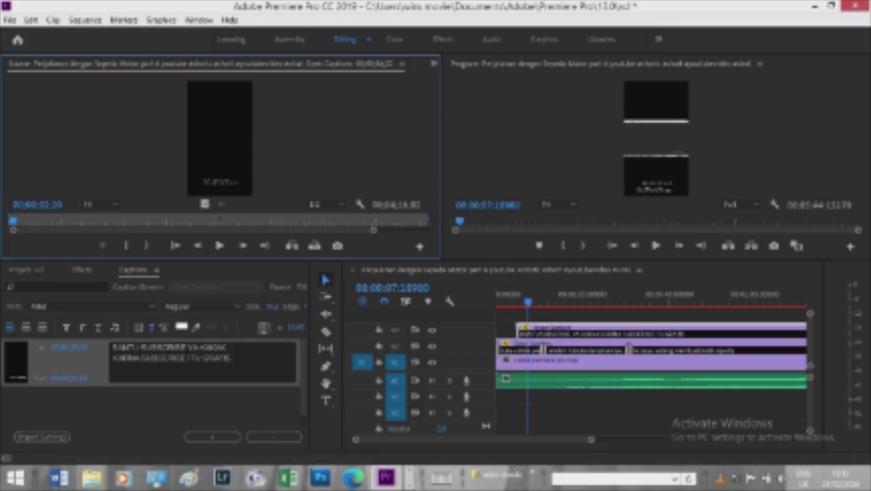
pyautogui.hotkey('shift', '7')
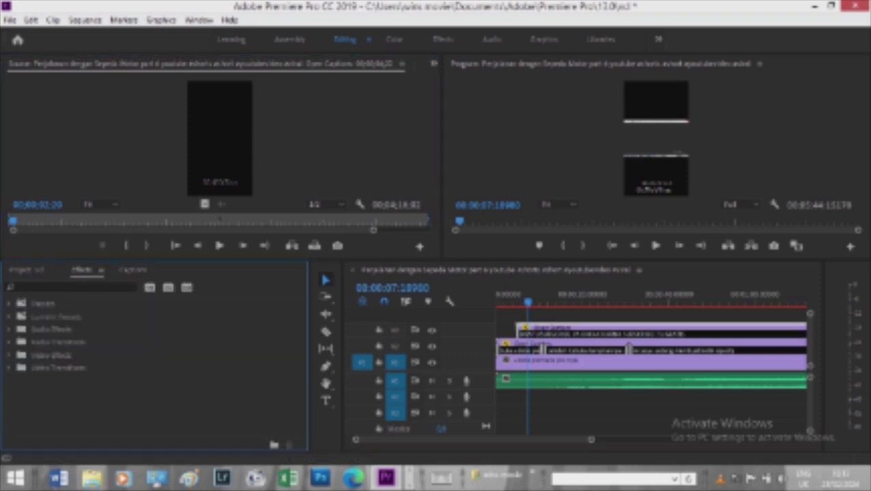
pyautogui.click(133, 270)
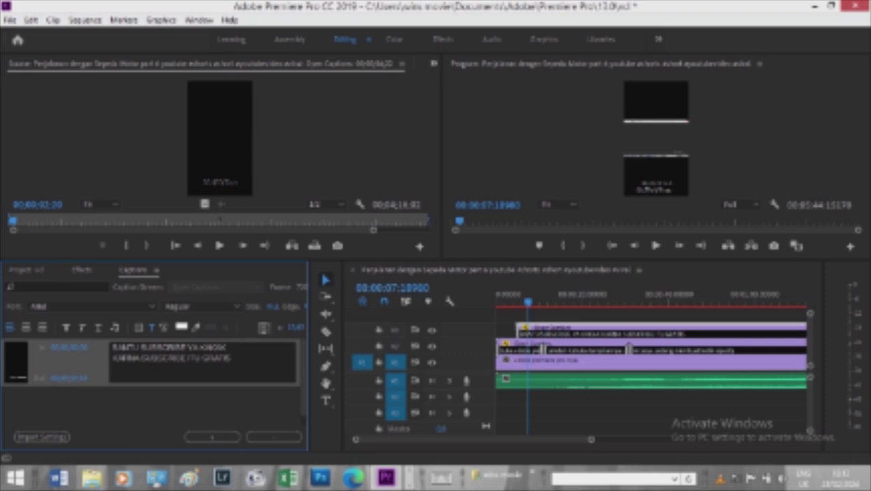
pyautogui.click(433, 63)
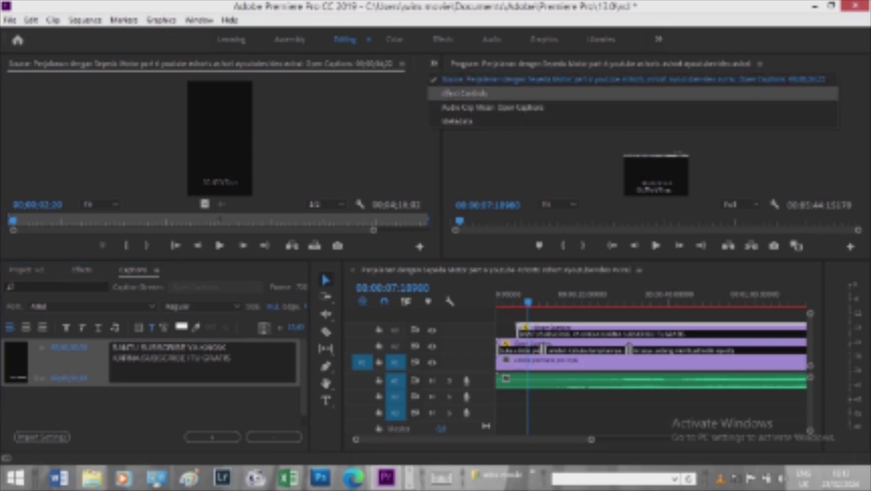
# Show the Open Captions clip's Motion settings and check caption placement full-size around 00:00:11
pyautogui.click(464, 94)
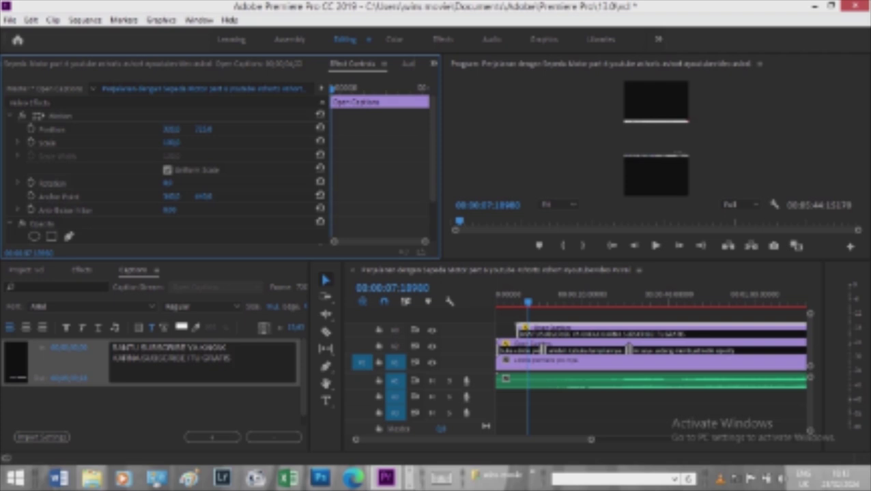
pyautogui.click(655, 171)
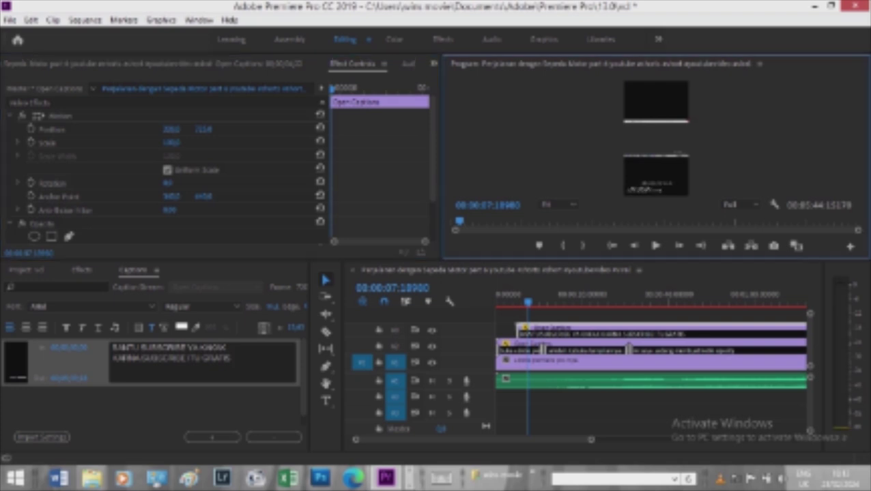
pyautogui.press('`')
pyautogui.press('`')
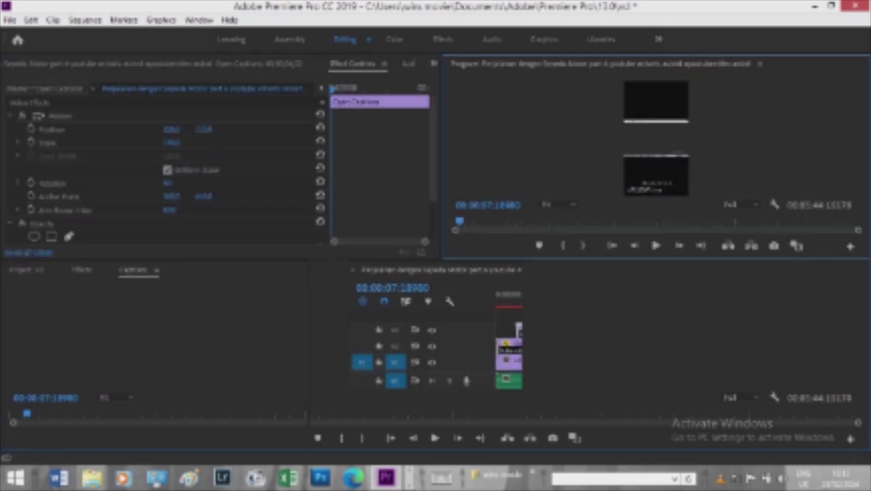
pyautogui.press('`')
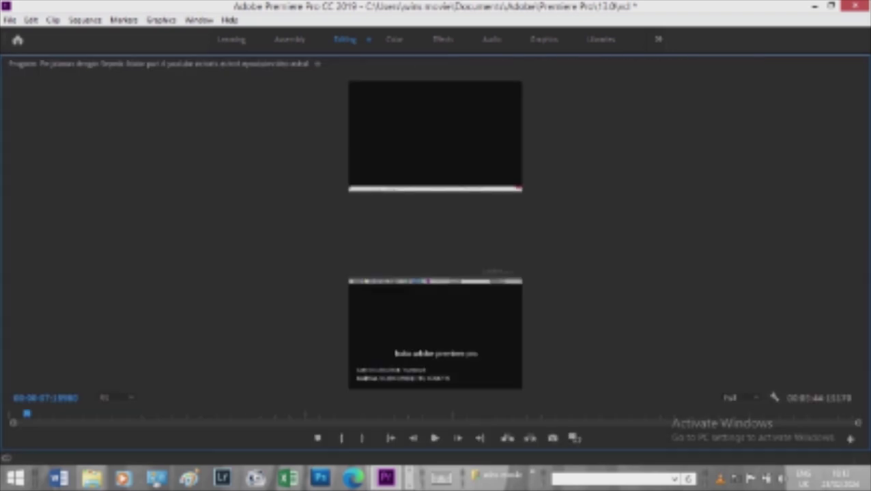
pyautogui.press('`')
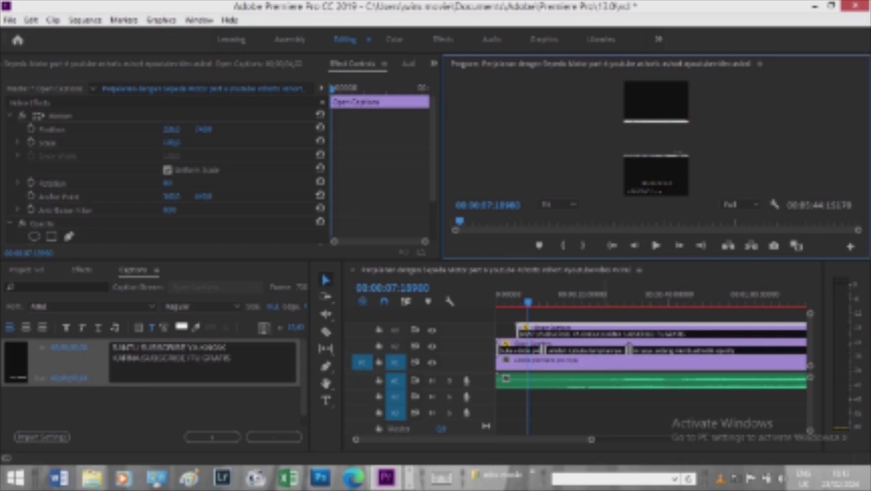
pyautogui.click(546, 300)
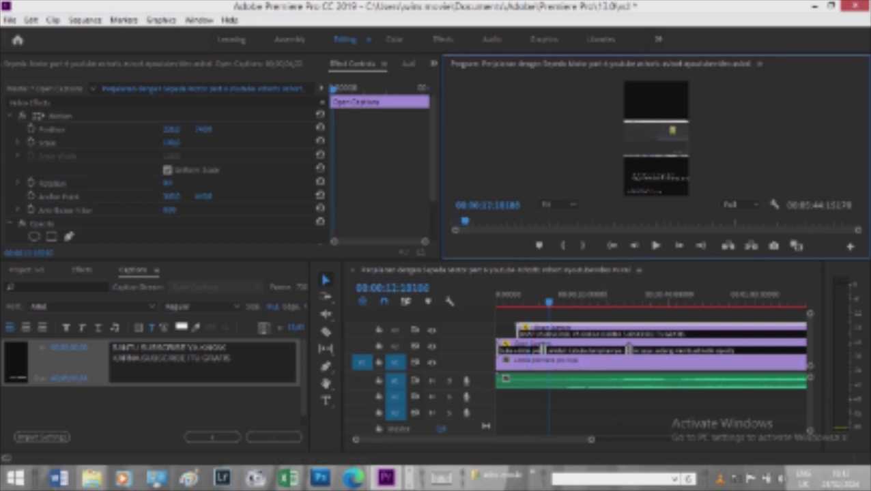
pyautogui.press('`')
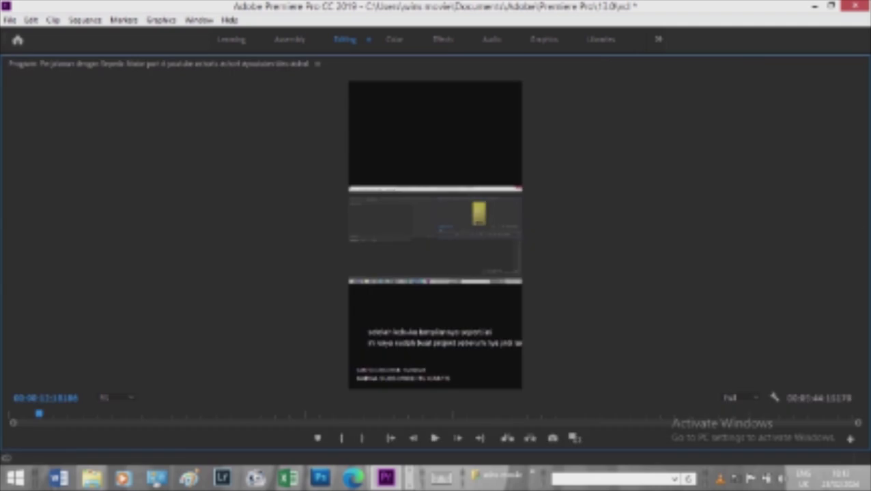
pyautogui.press('`')
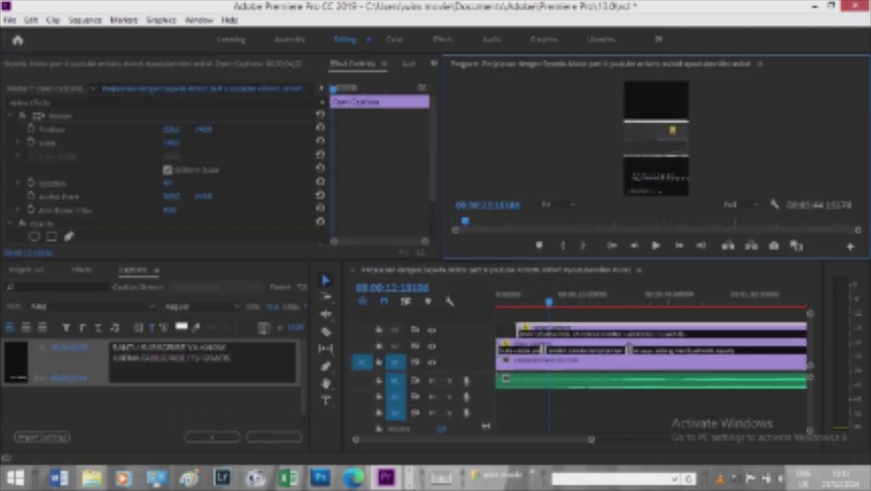
# Select all of the subscribe caption's text in the Captions panel
pyautogui.click(229, 358)
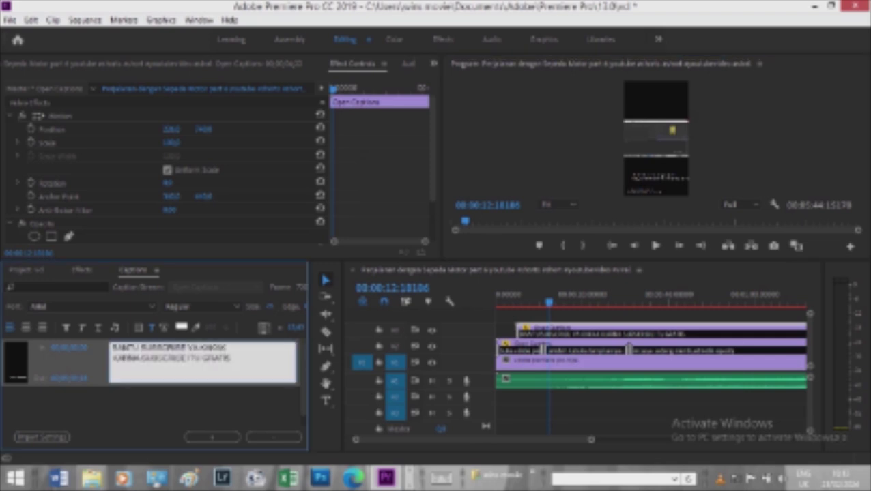
pyautogui.hotkey('ctrl', 'a')
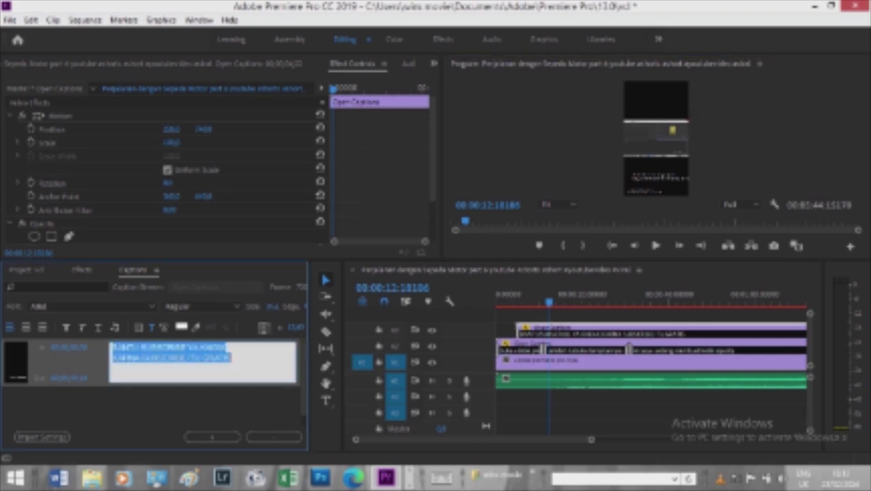
pyautogui.click(230, 359)
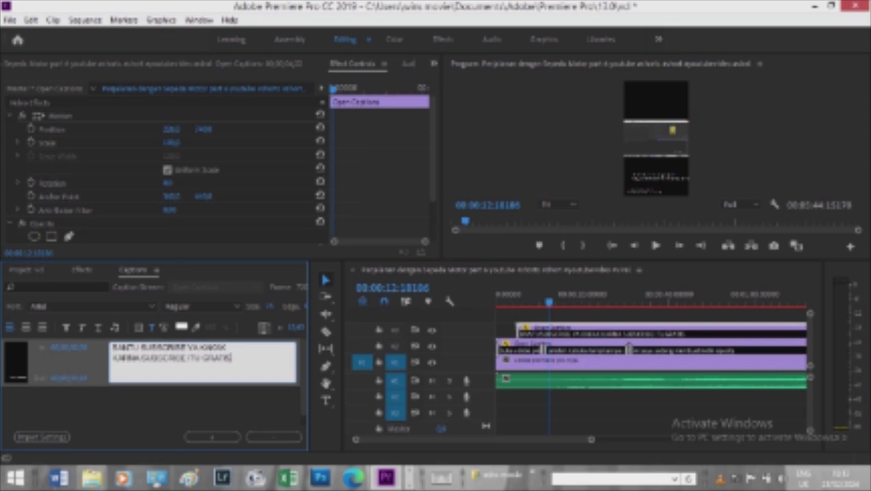
pyautogui.hotkey('ctrl', 'a')
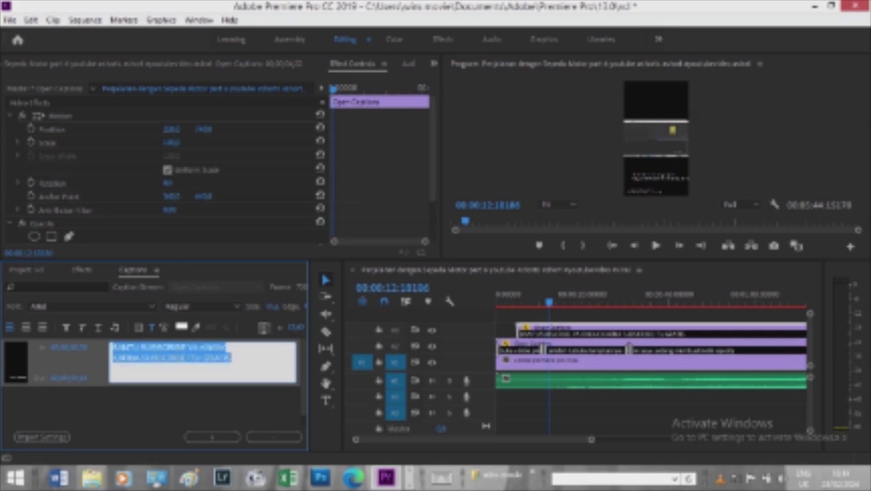
# Lower the subscribe caption's Size value, then select the main dialogue caption clip
pyautogui.click(271, 306)
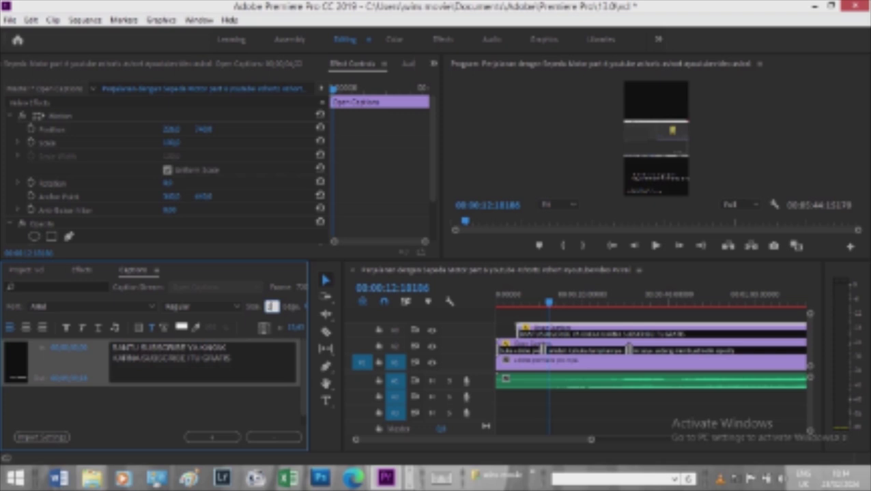
pyautogui.click(655, 157)
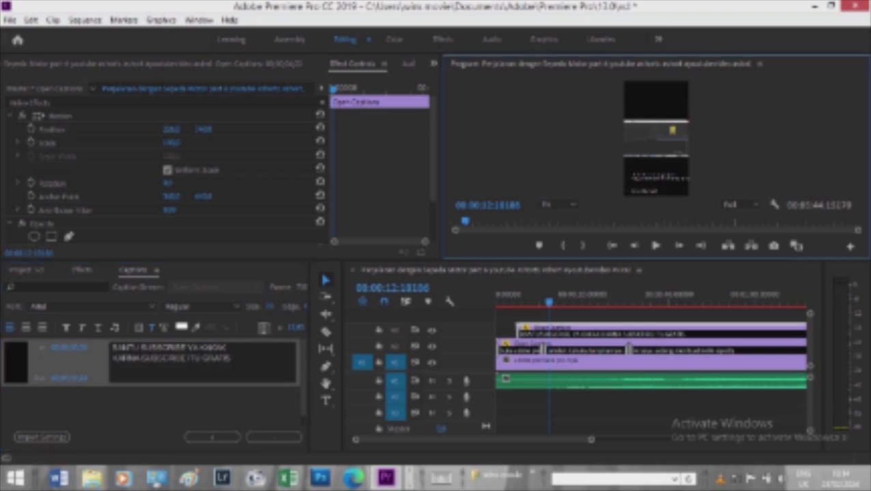
pyautogui.click(271, 306)
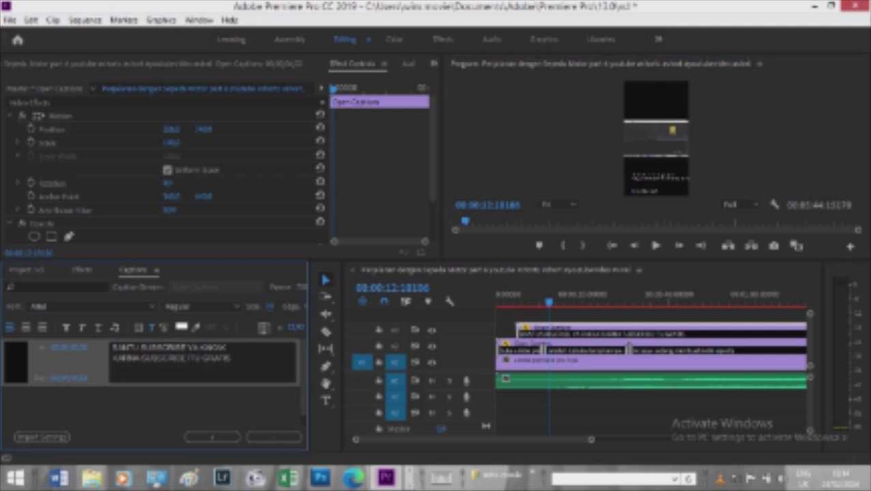
pyautogui.click(656, 157)
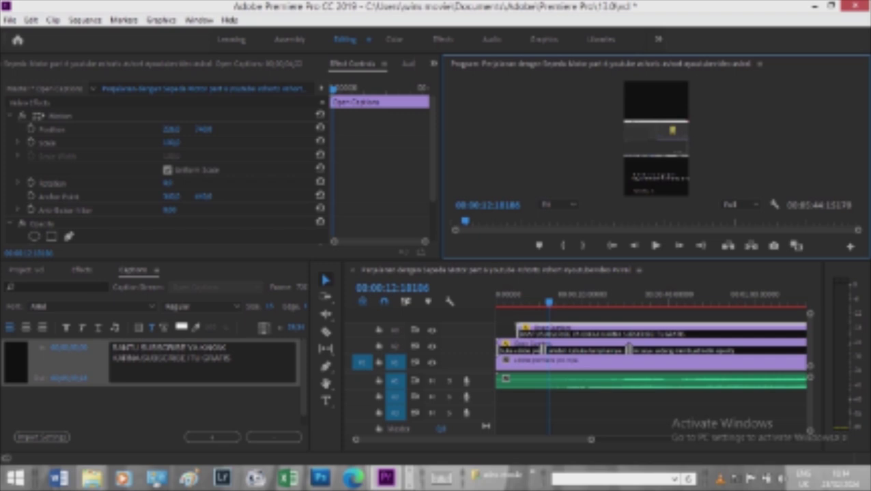
pyautogui.moveTo(270, 307); pyautogui.dragTo(264, 306)
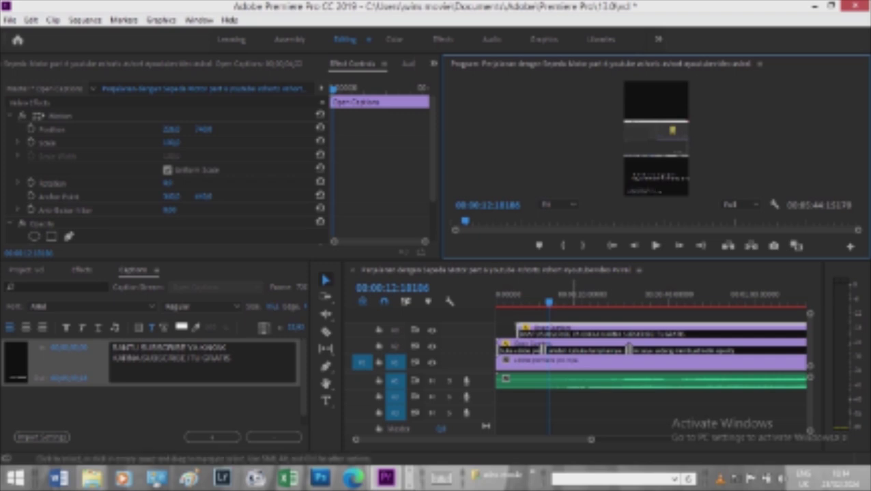
pyautogui.click(580, 333)
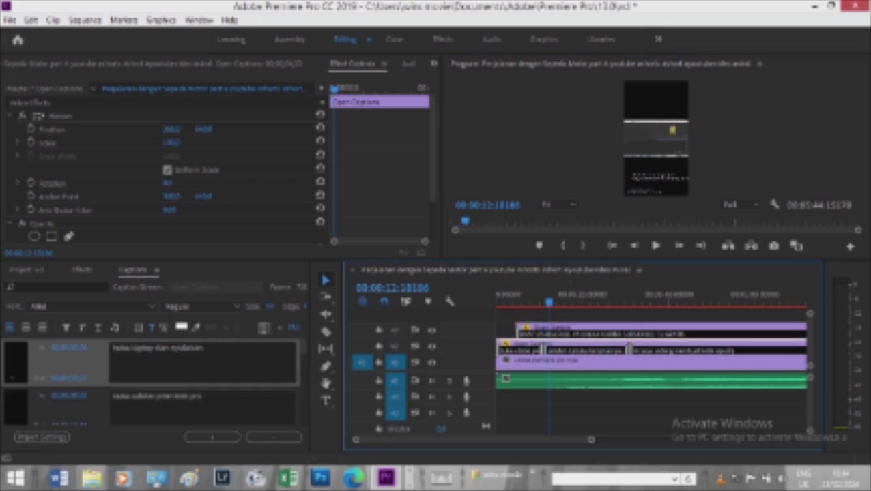
# Change the text Size of the long three-line caption
pyautogui.scroll(-2, 150, 382)
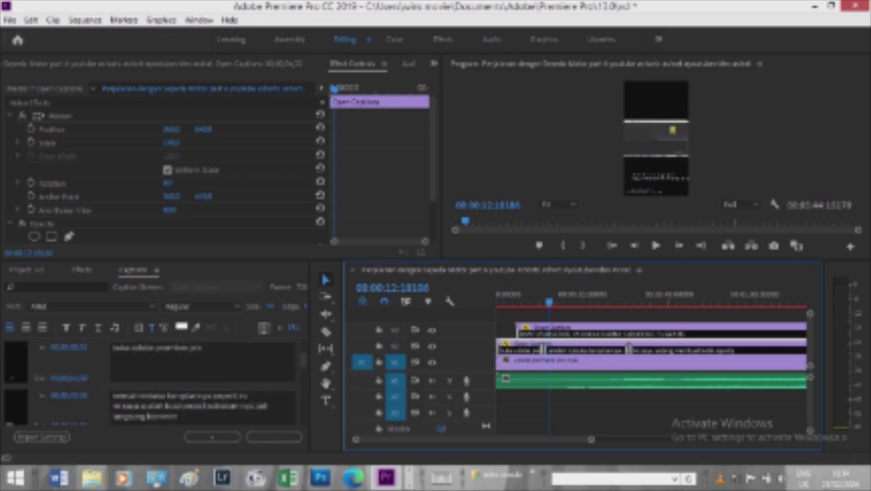
pyautogui.scroll(1, 150, 382)
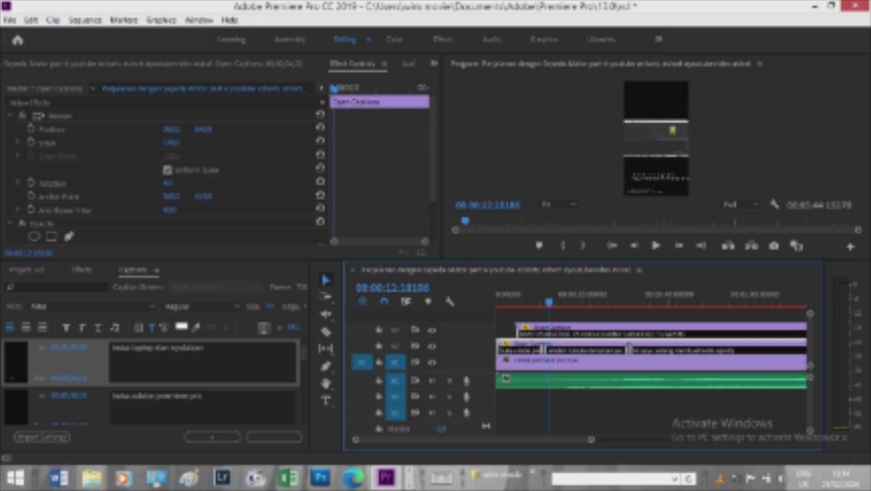
pyautogui.scroll(-3, 150, 382)
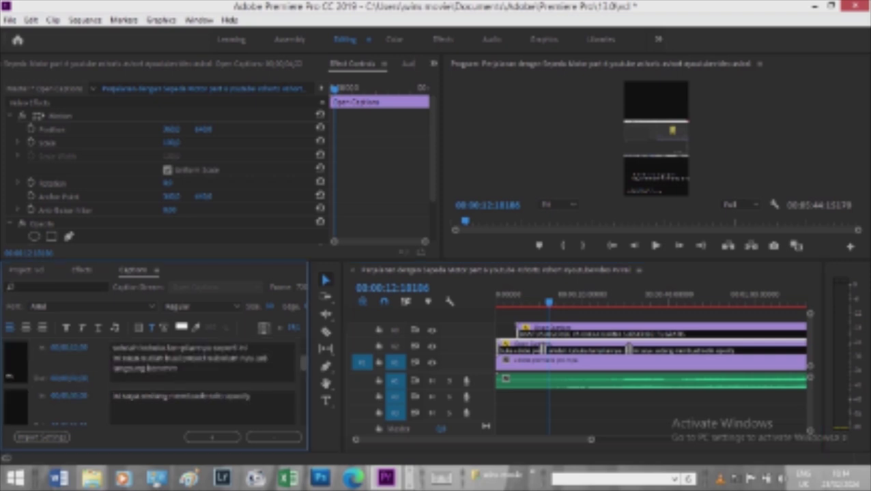
pyautogui.click(114, 367)
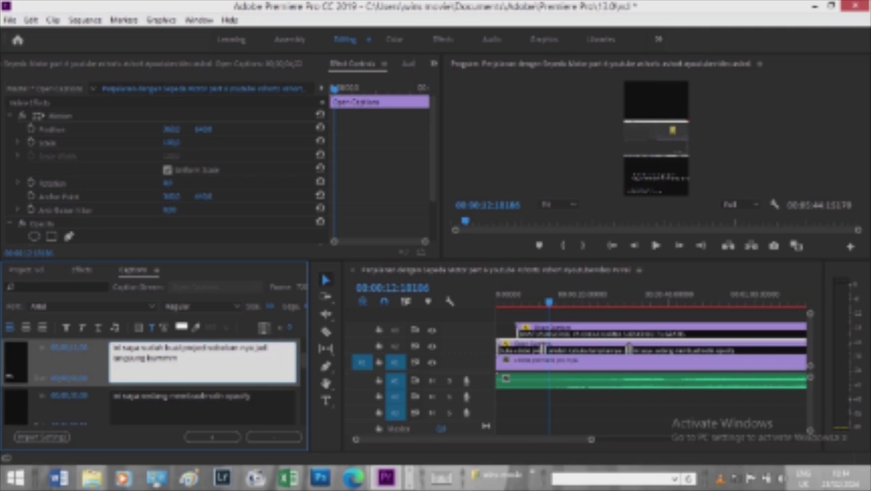
pyautogui.click(272, 307)
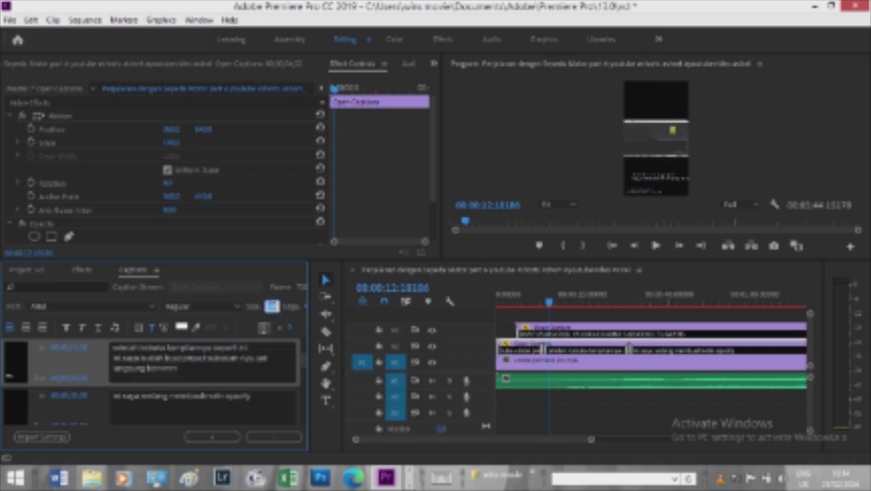
pyautogui.hotkey('shift', '4')
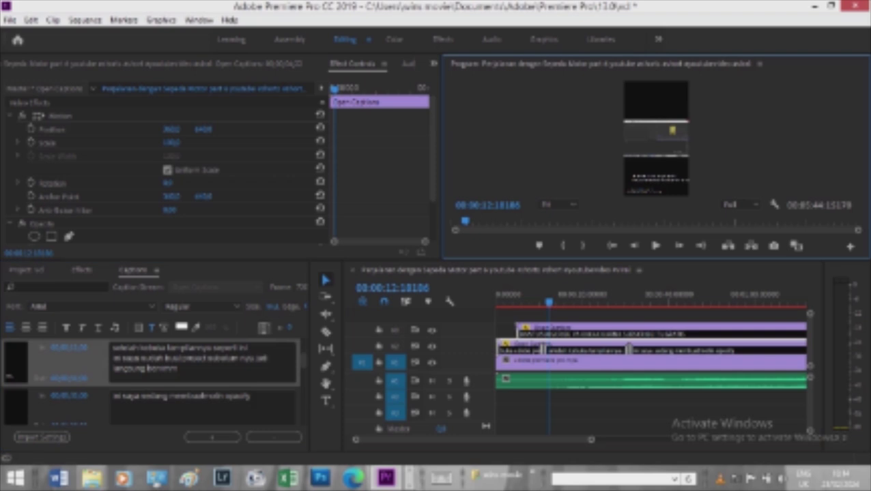
pyautogui.click(203, 362)
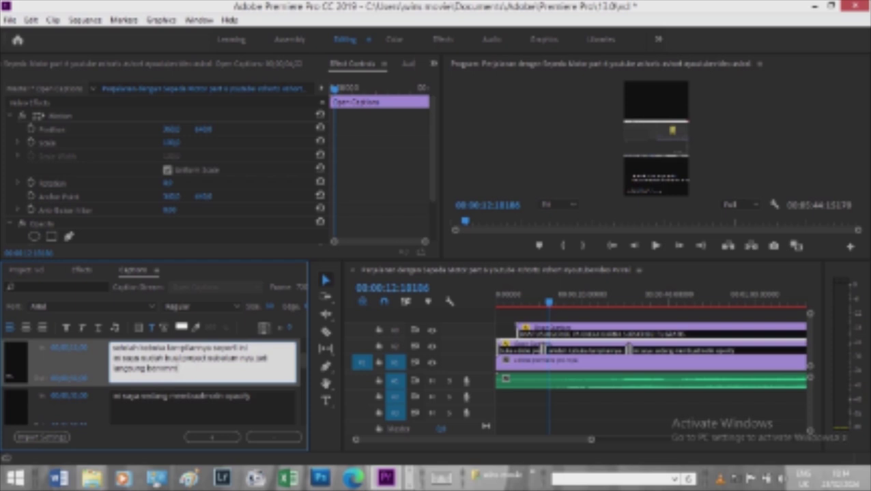
pyautogui.click(272, 306)
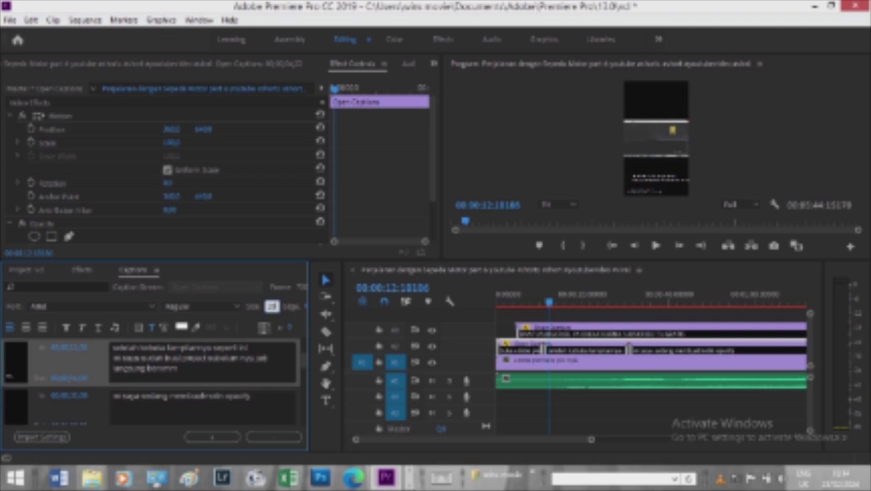
pyautogui.hotkey('shift', '4')
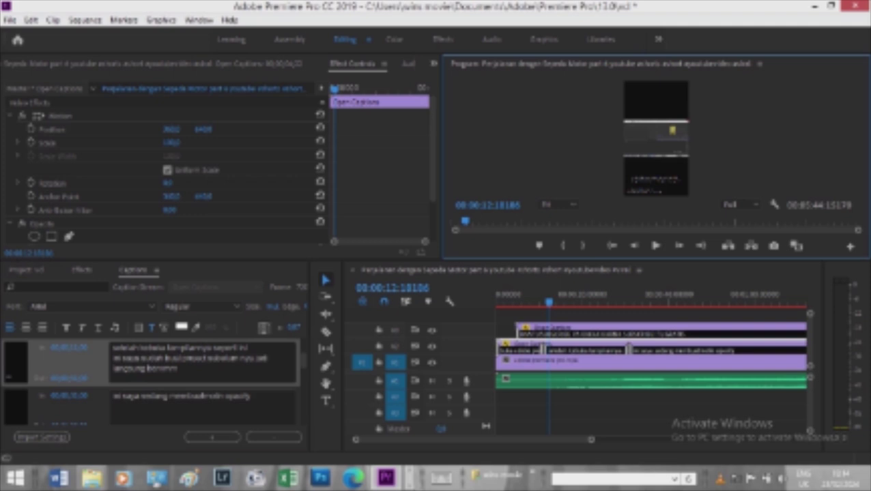
# Return to the three-line caption and view the preview full-window around 12 seconds
pyautogui.click(205, 397)
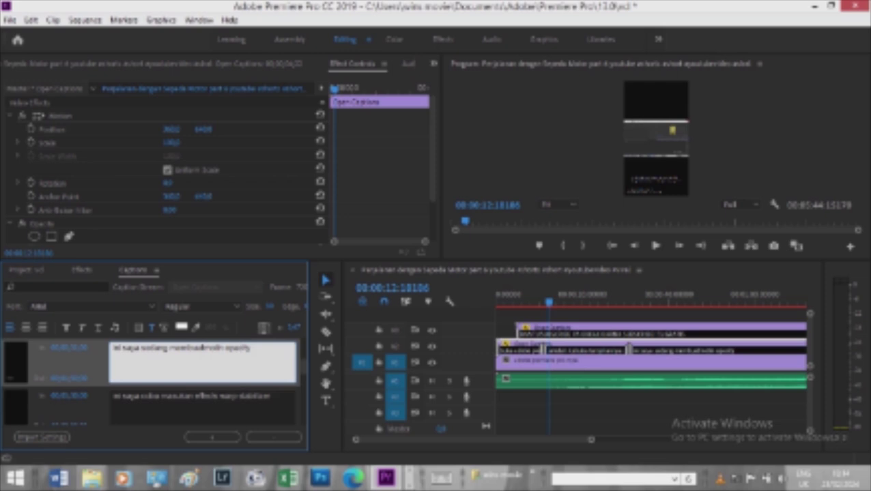
pyautogui.scroll(1, 205, 376)
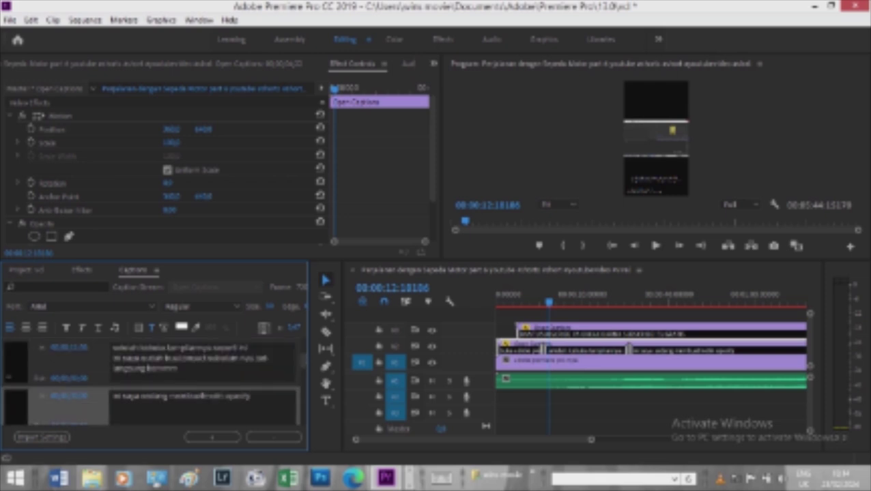
pyautogui.click(202, 358)
pyautogui.click(655, 150)
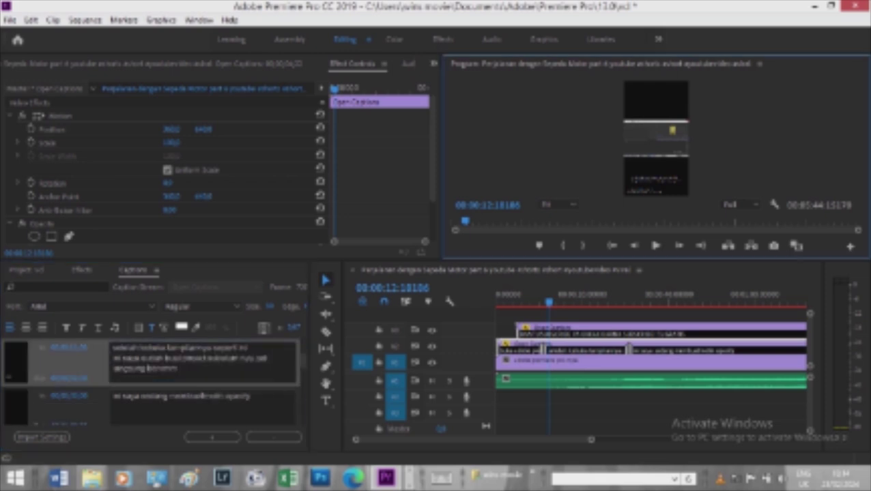
pyautogui.press('`')
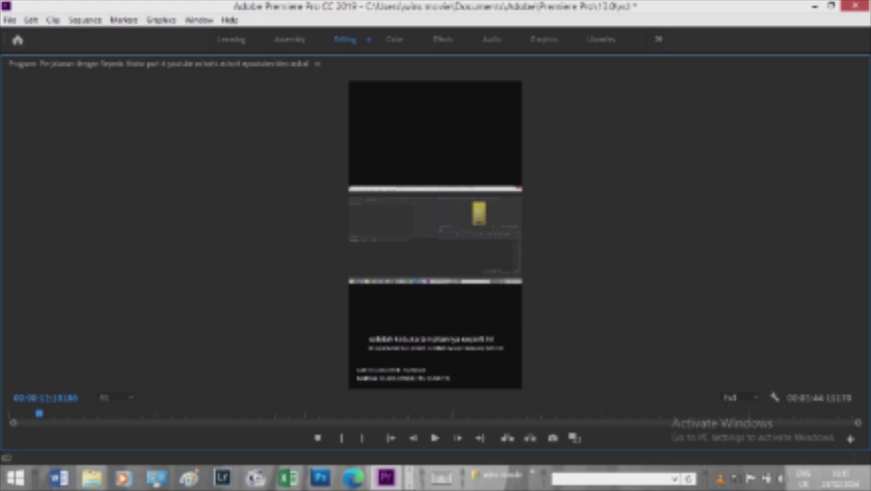
# Check the captions full-size at about 37 seconds, then restore the layout
pyautogui.press('`')
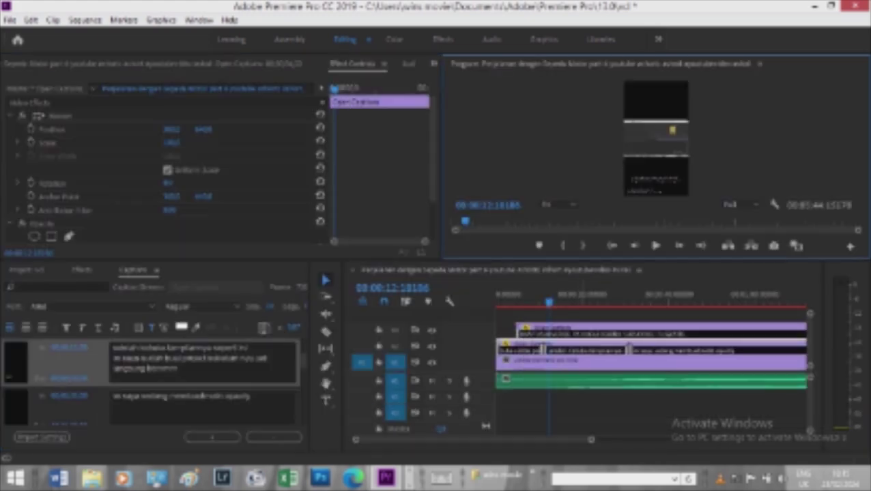
pyautogui.click(655, 297)
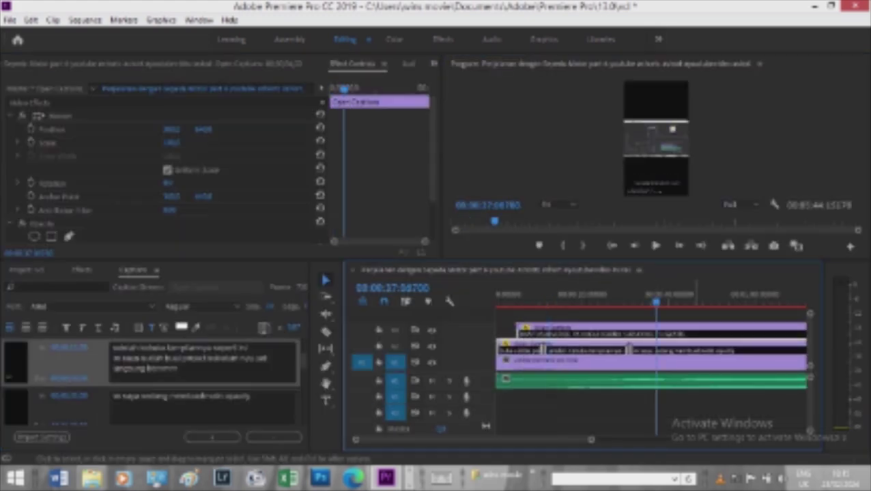
pyautogui.press('`')
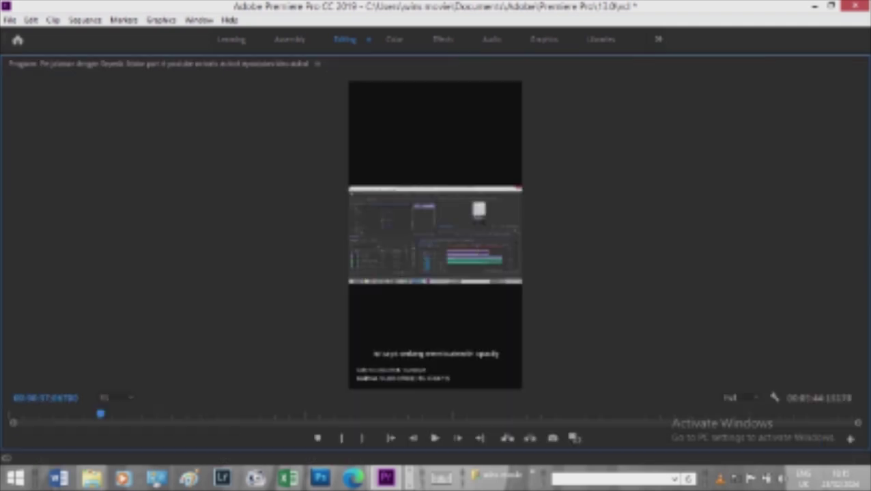
pyautogui.press('`')
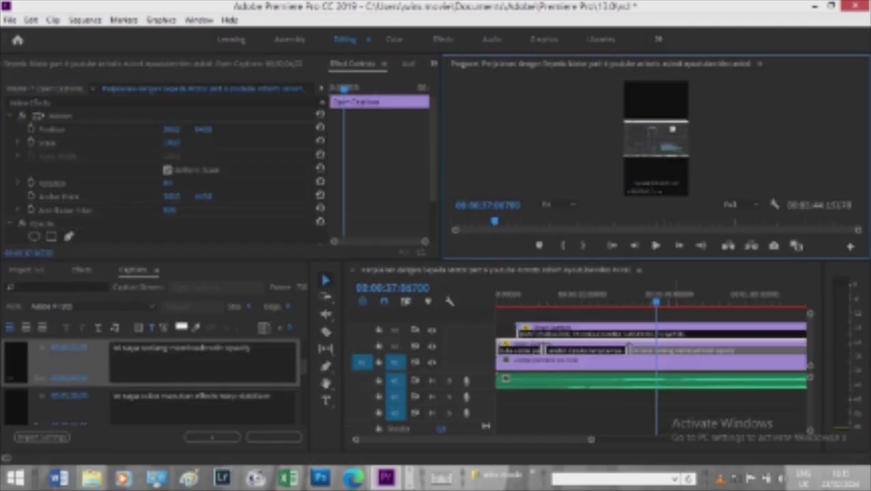
# Zoom the timeline and move the playhead to 01:40, previewing the frame enlarged
pyautogui.hotkey('shift', '3')
pyautogui.press('-')
pyautogui.press('Down')
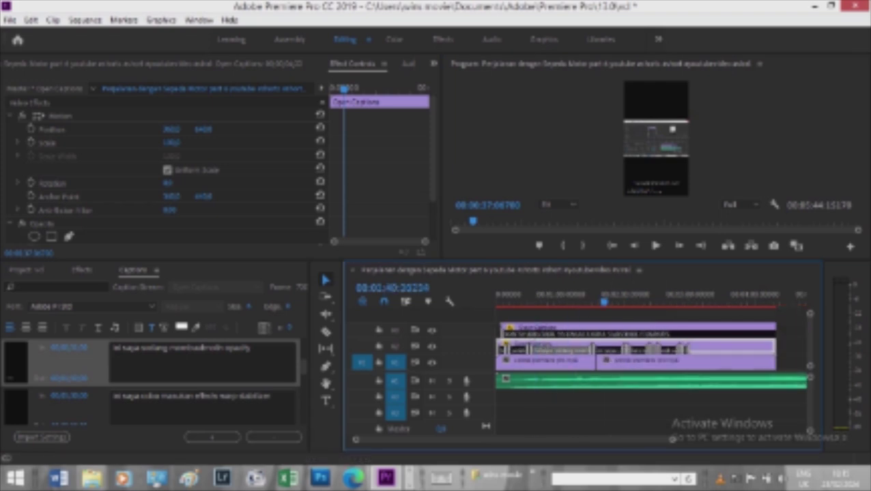
pyautogui.press('=')
pyautogui.hotkey('shift', '4')
pyautogui.press('`')
pyautogui.press('`')
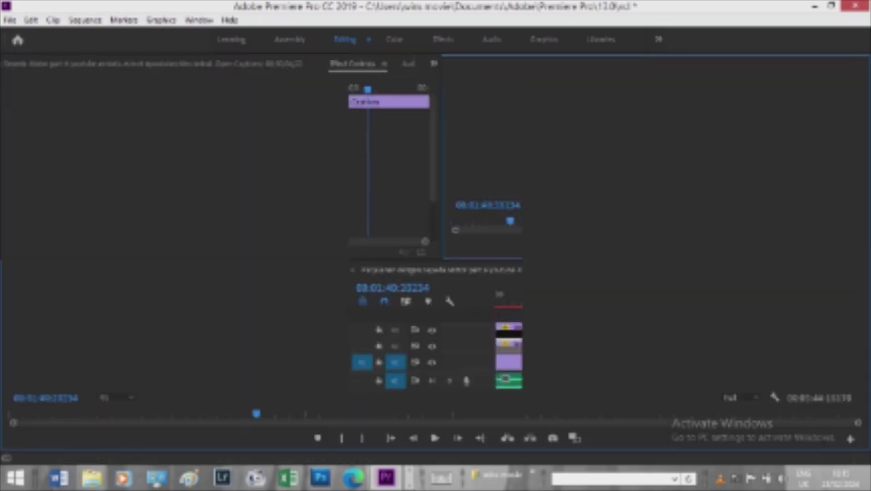
pyautogui.press('`')
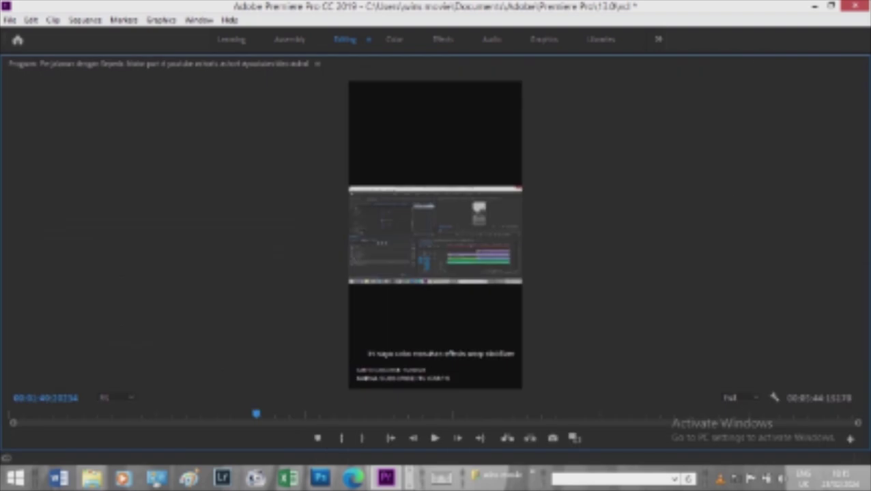
pyautogui.press('`')
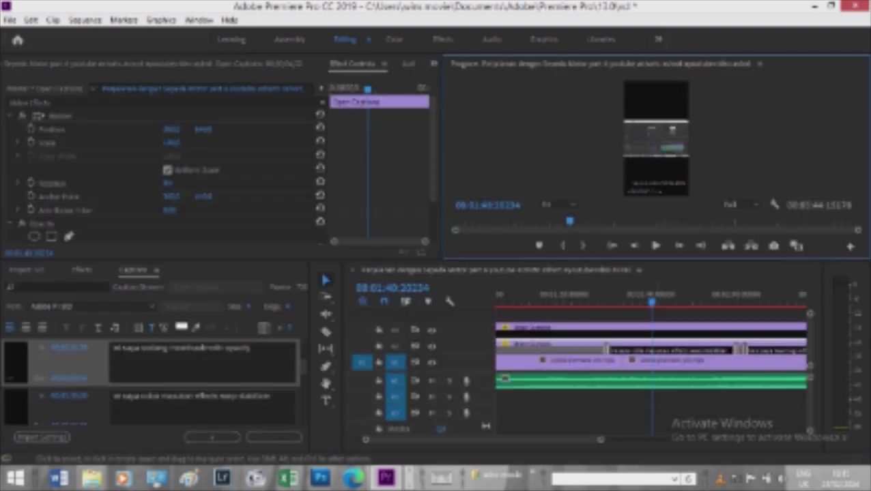
pyautogui.hotkey('shift', '3')
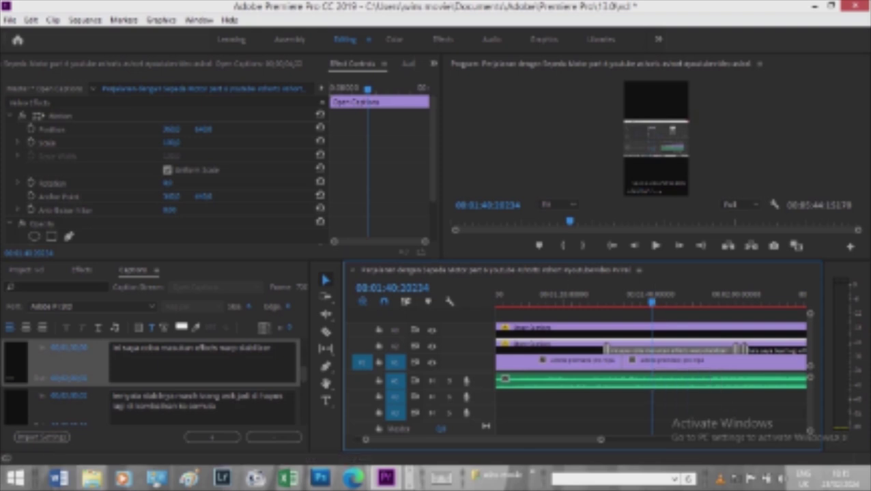
# Show the clip's Motion position settings and transform handles in the preview
pyautogui.hotkey('shift', '5')
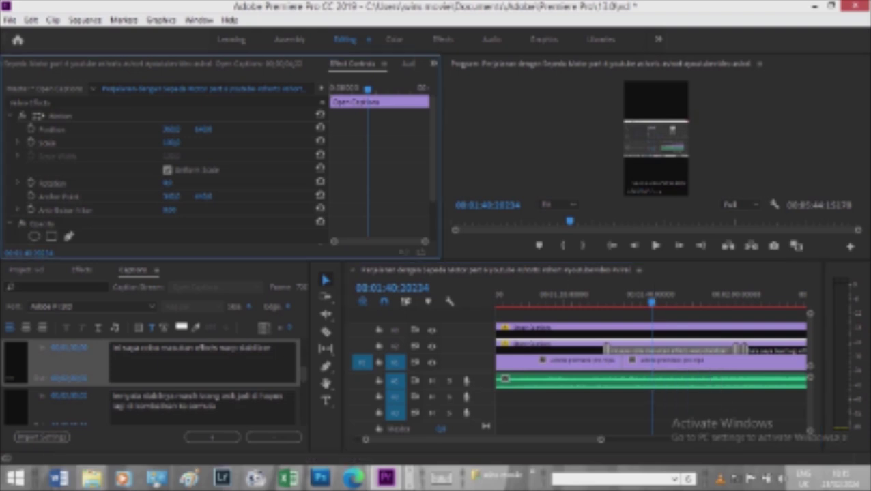
pyautogui.click(177, 129)
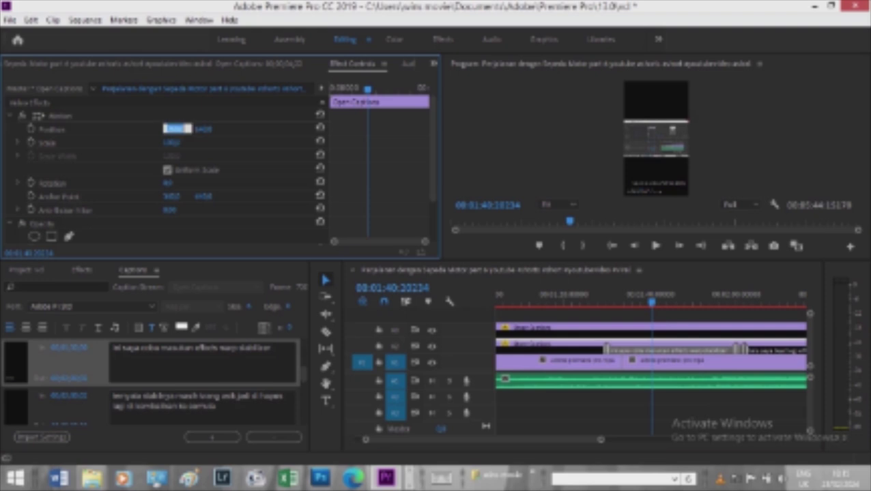
pyautogui.click(60, 116)
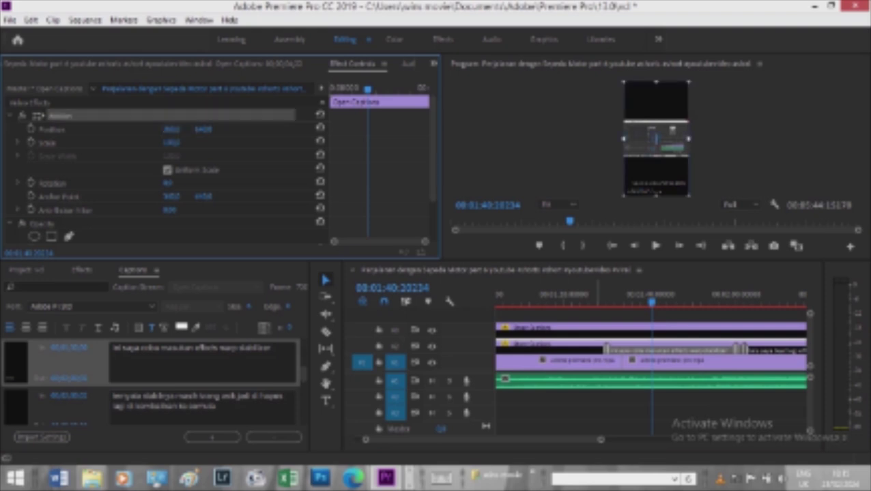
pyautogui.hotkey('shift', '3')
# Set the 01:40 caption's font size to 20, check it full-size, then move to 02:07
pyautogui.click(669, 349)
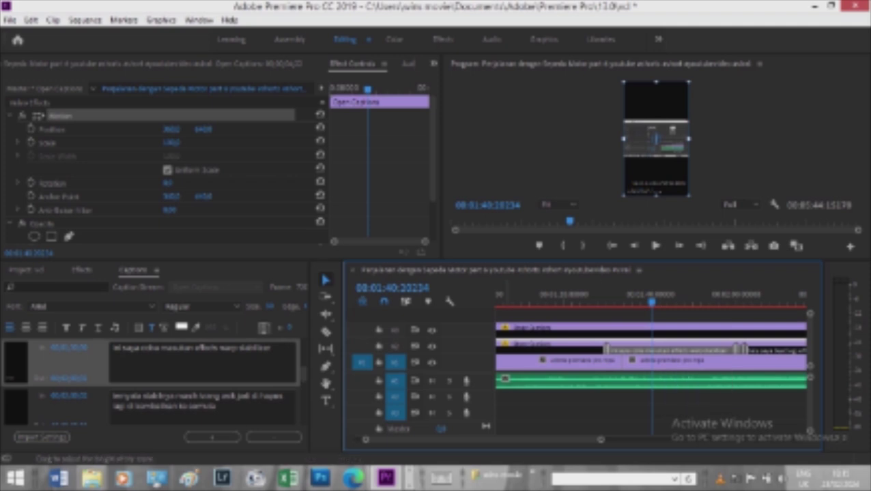
pyautogui.click(271, 306)
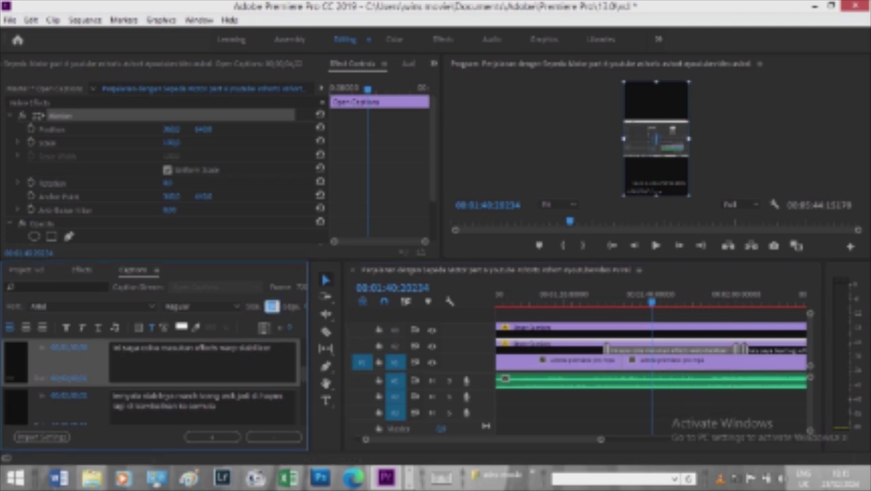
pyautogui.write('20')
pyautogui.click(751, 136)
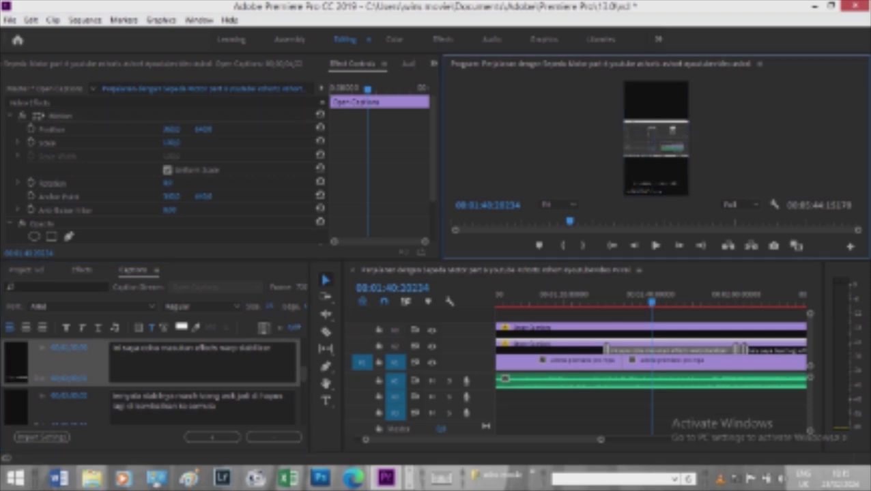
pyautogui.press('`')
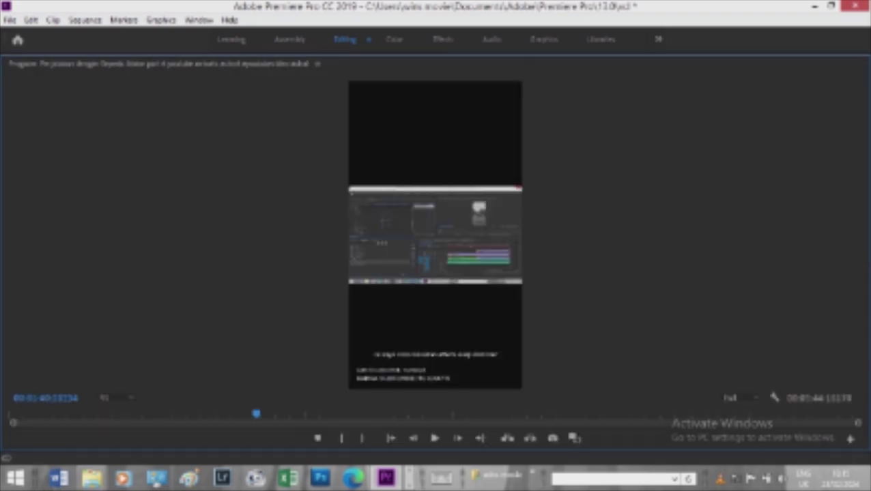
pyautogui.press('`')
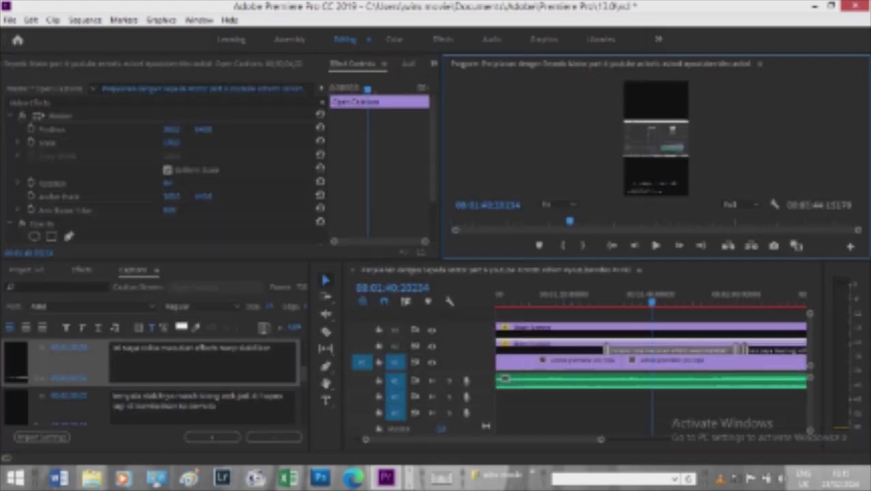
pyautogui.click(767, 295)
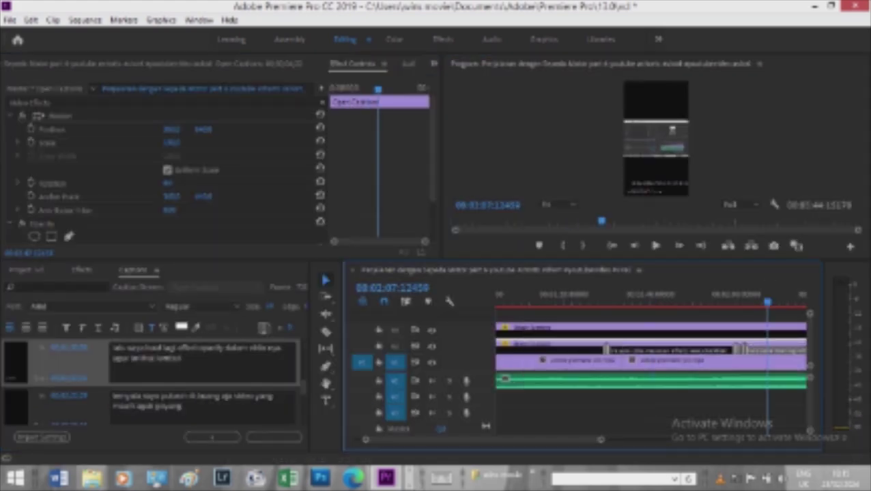
# Break the first caption onto two lines after 'opacity' and check it enlarged
pyautogui.click(272, 307)
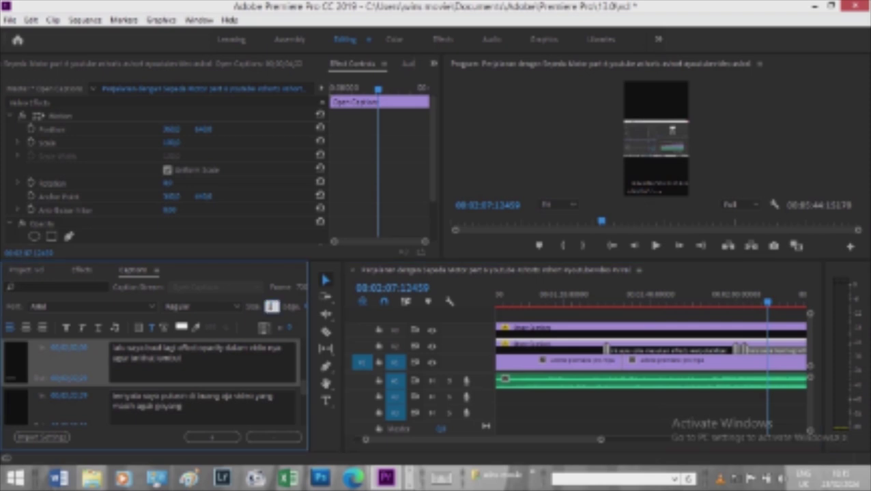
pyautogui.click(655, 157)
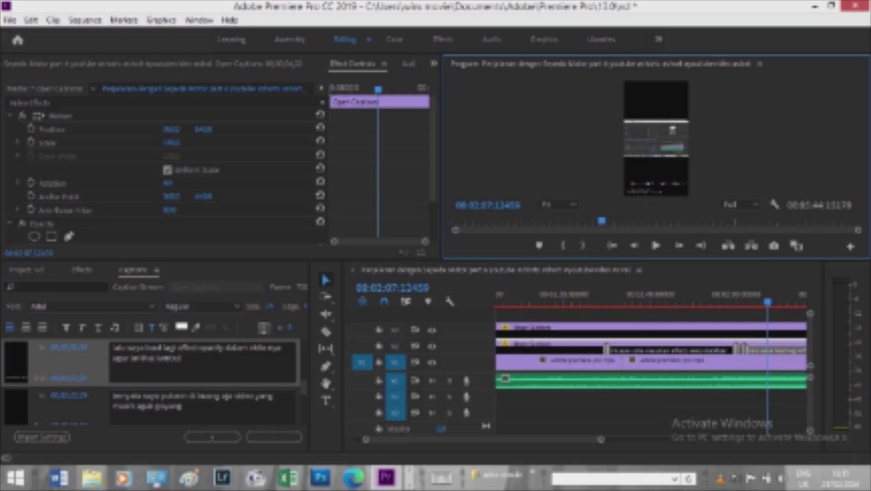
pyautogui.click(209, 348)
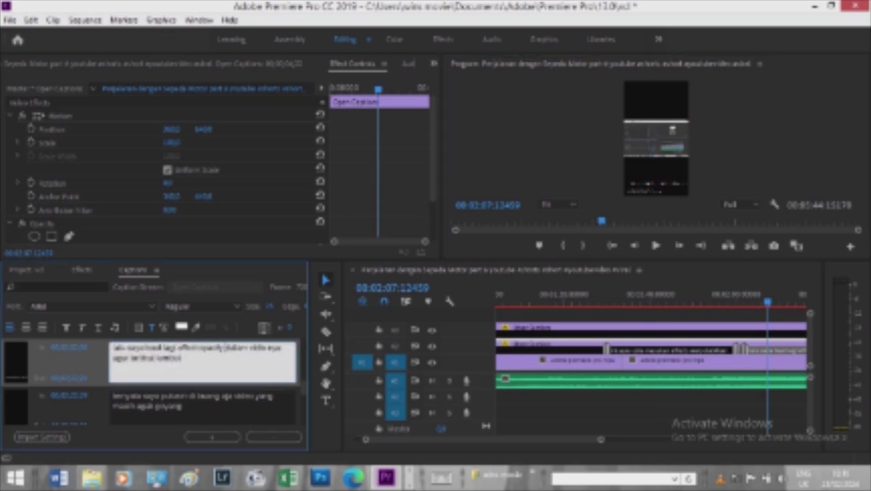
pyautogui.press('Return')
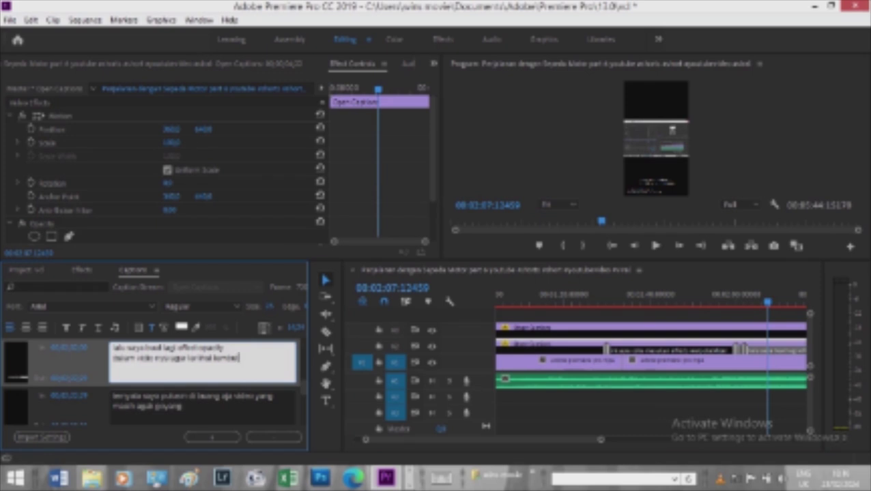
pyautogui.press('`')
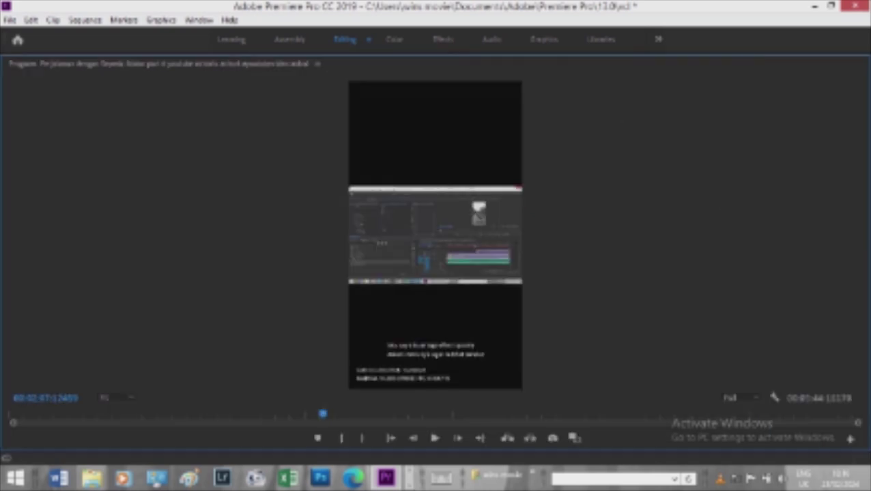
pyautogui.press('`')
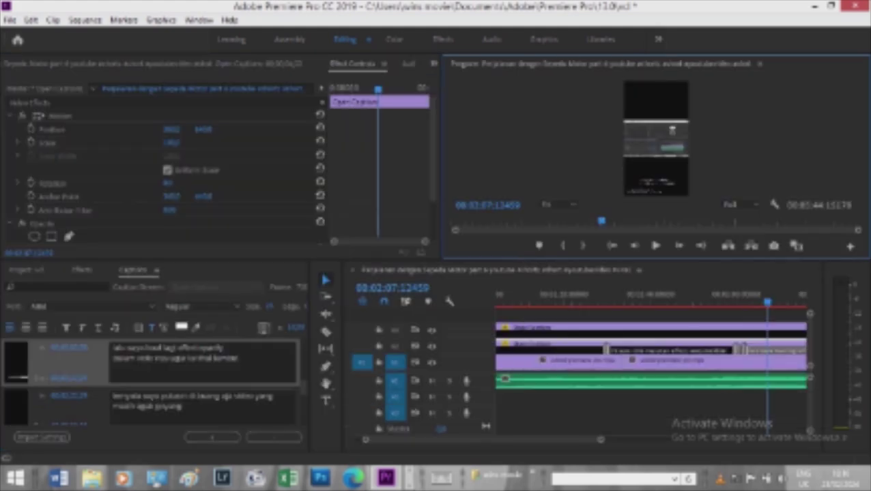
# Move to 02:40, select the middle caption clip, and edit its caption entries' text
pyautogui.click(628, 295)
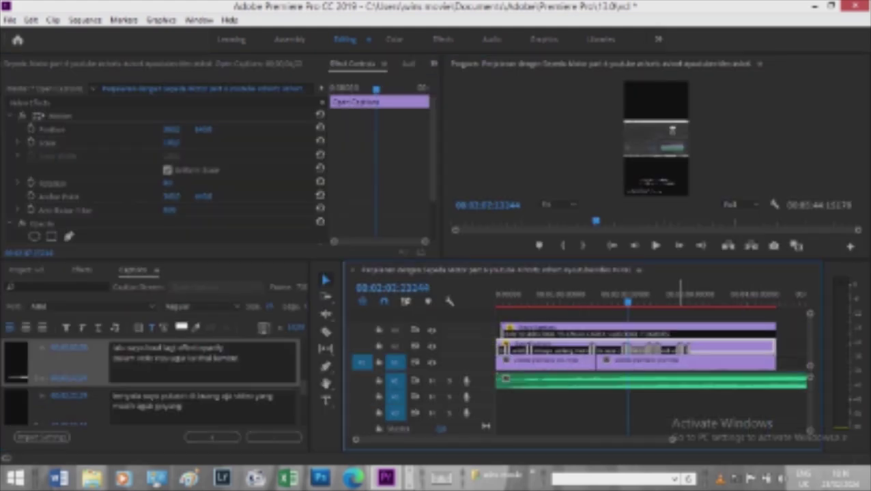
pyautogui.click(667, 295)
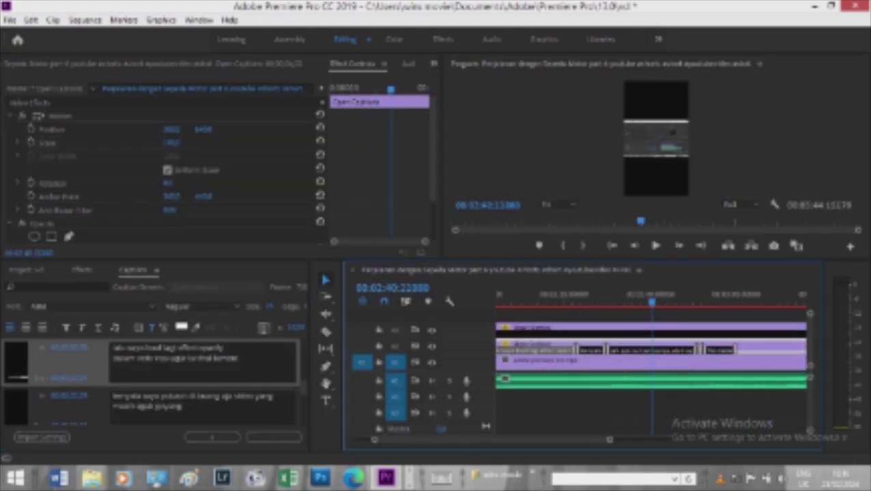
pyautogui.press('=')
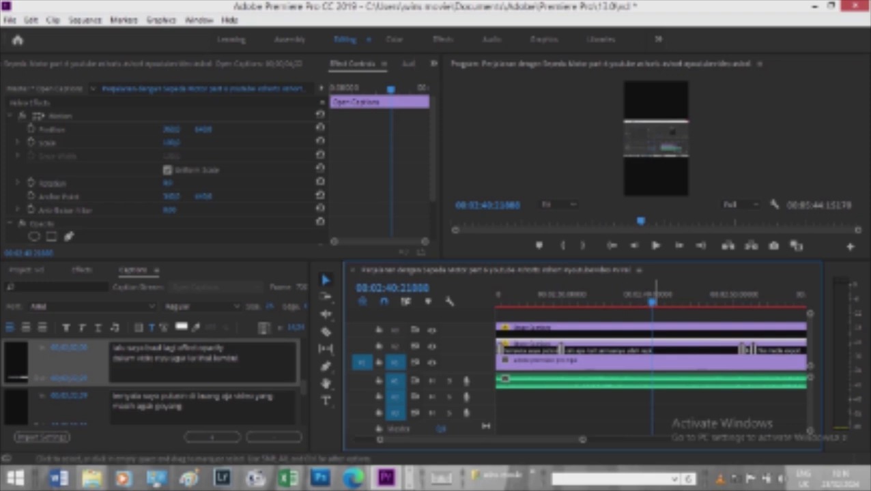
pyautogui.click(615, 350)
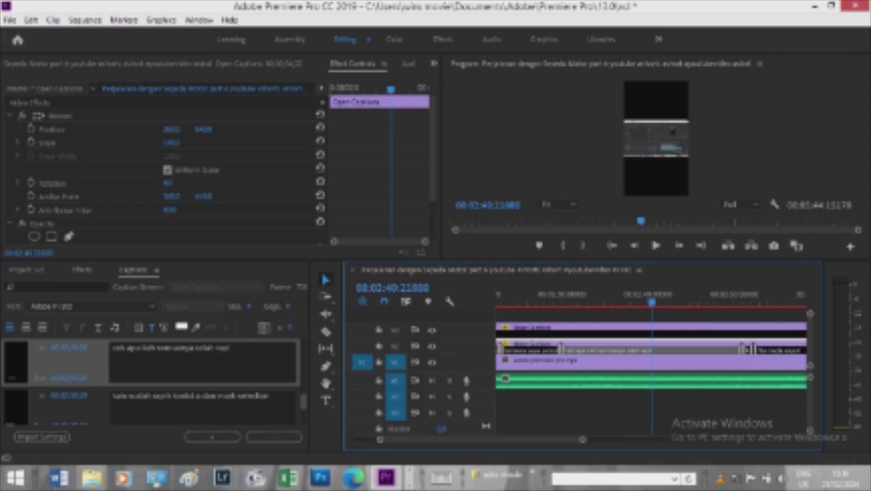
pyautogui.scroll(1, 303, 402)
pyautogui.scroll(-1, 304, 401)
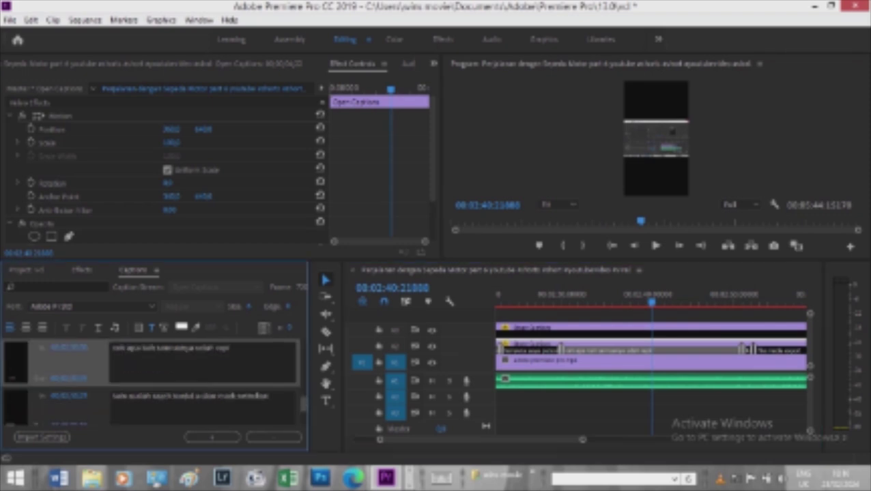
pyautogui.scroll(1, 304, 401)
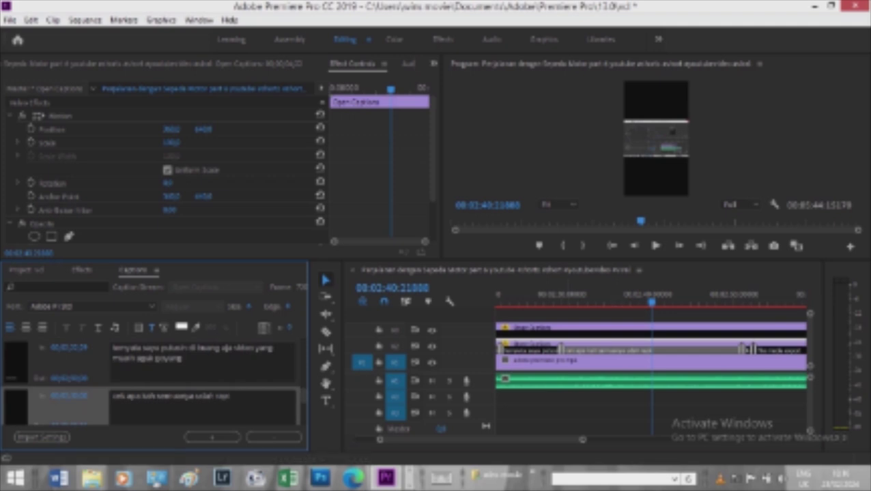
pyautogui.click(182, 358)
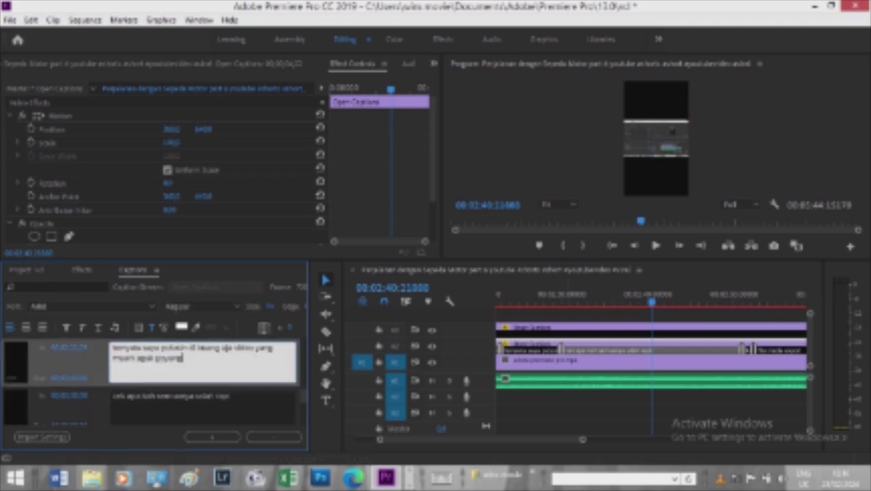
pyautogui.click(230, 348)
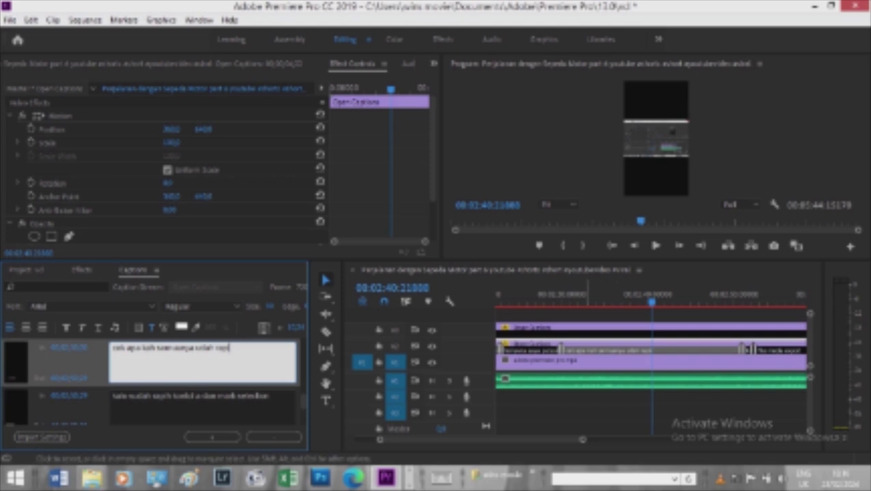
# Review playback around 2:36 and reset the caption opacity to 100%
pyautogui.moveTo(527, 295); pyautogui.dragTo(555, 300)
pyautogui.press('space')
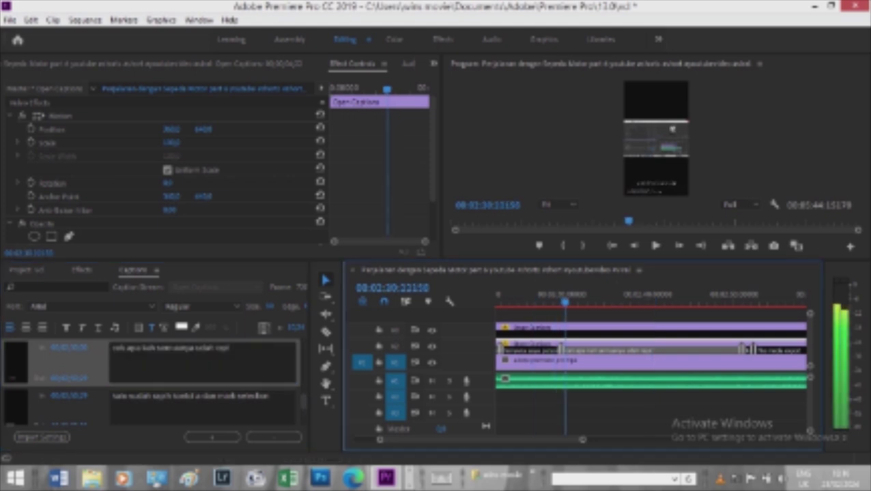
pyautogui.press('space')
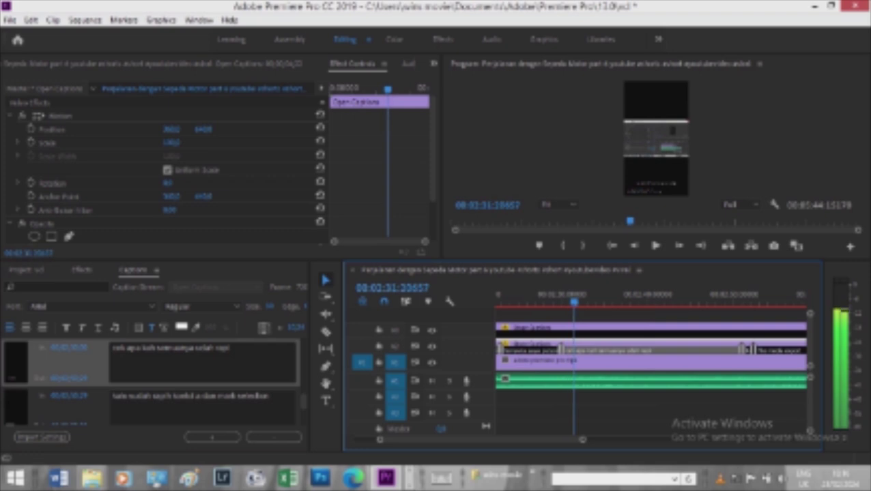
pyautogui.click(613, 295)
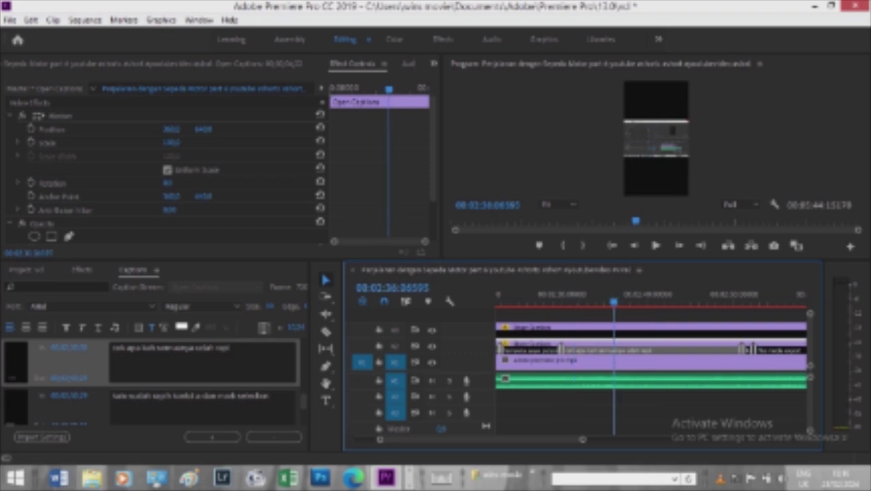
pyautogui.scroll(-4, 164, 171)
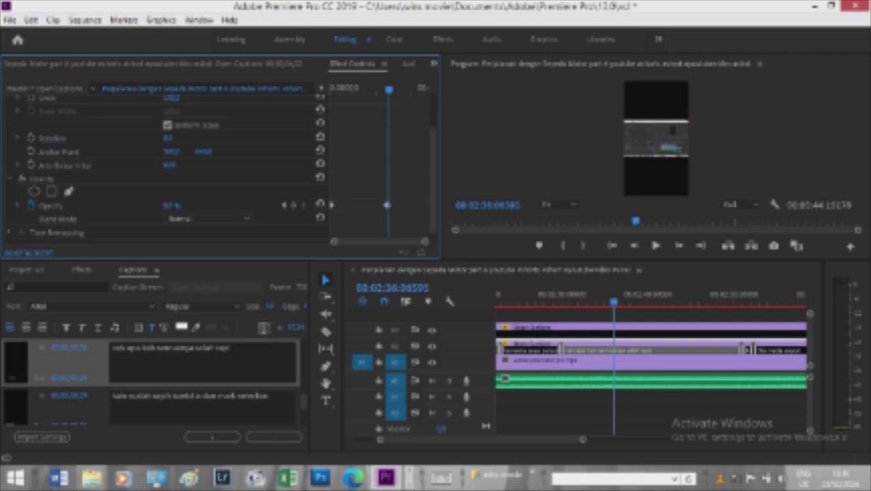
pyautogui.press('Delete')
# Go to 4:13 and trim the audio clip's end to match the video clips
pyautogui.moveTo(613, 301); pyautogui.dragTo(763, 303)
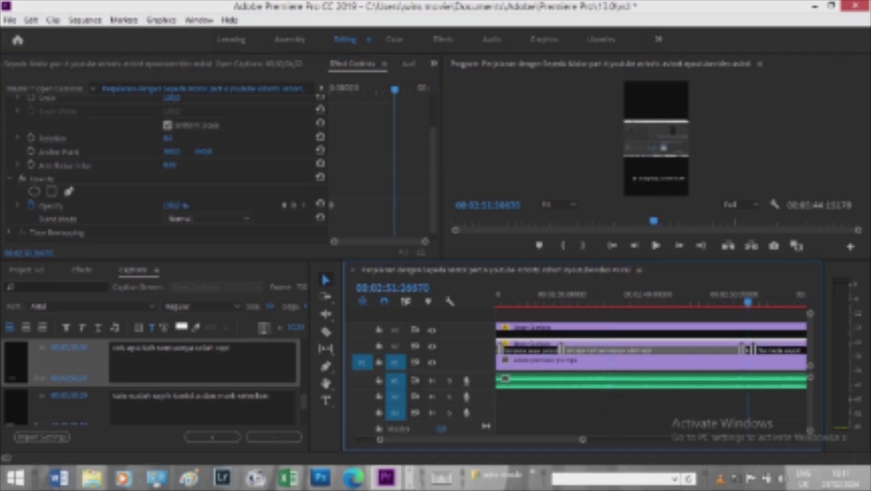
pyautogui.press('=')
pyautogui.press('=')
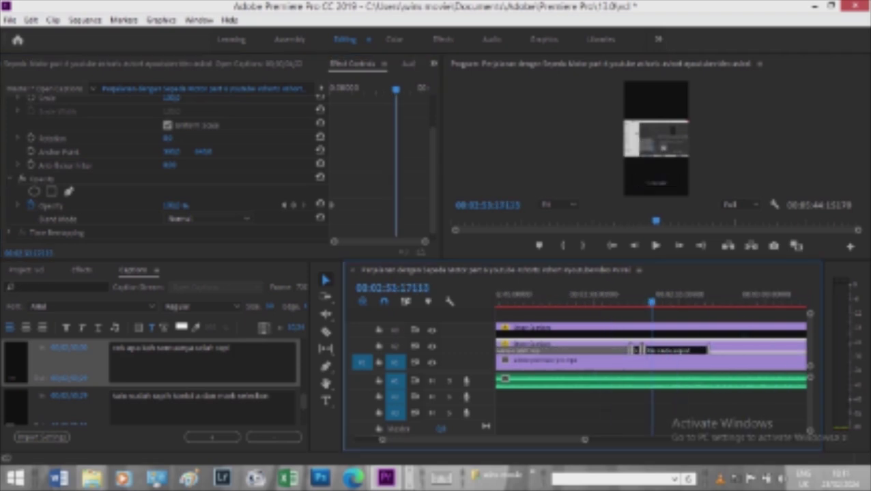
pyautogui.press('-')
pyautogui.press('-')
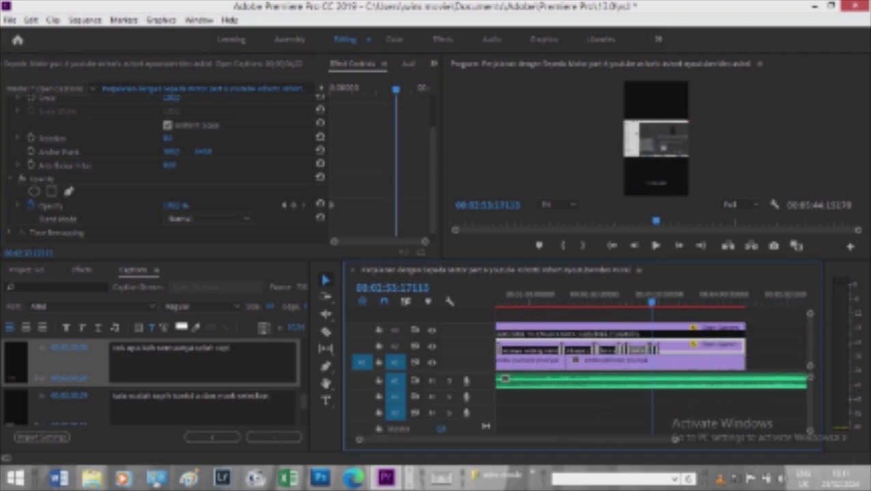
pyautogui.click(739, 302)
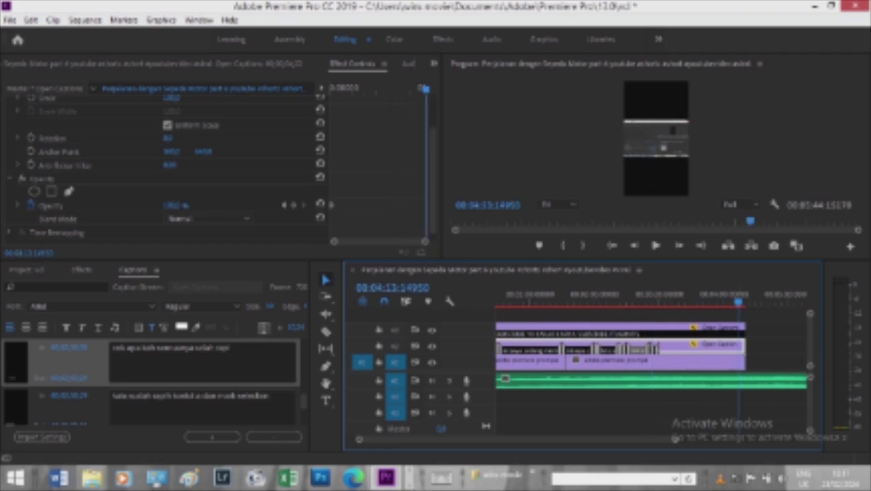
pyautogui.moveTo(674, 438); pyautogui.dragTo(763, 438)
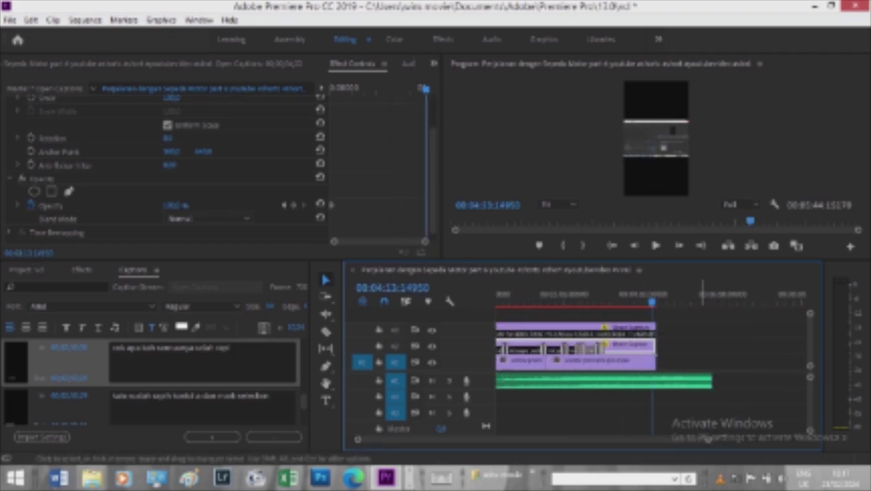
pyautogui.moveTo(711, 380); pyautogui.dragTo(655, 380)
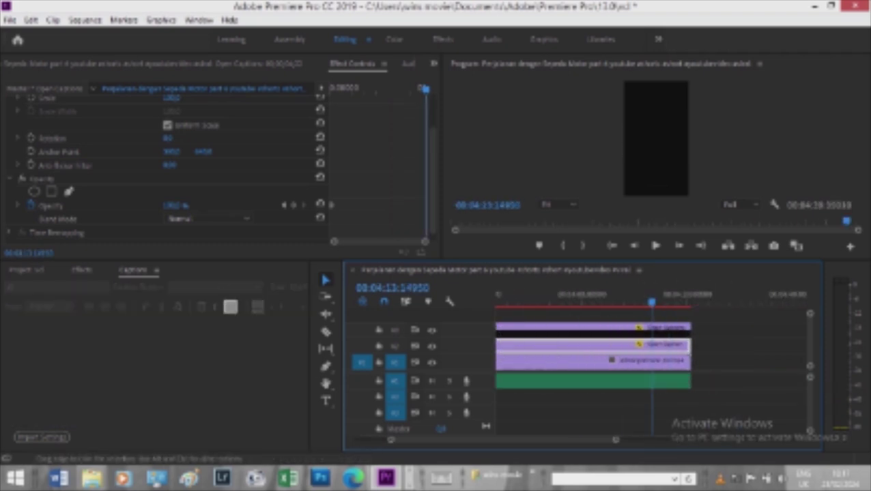
# Change the Open Captions clip's opacity from 40% to 100%
pyautogui.click(633, 346)
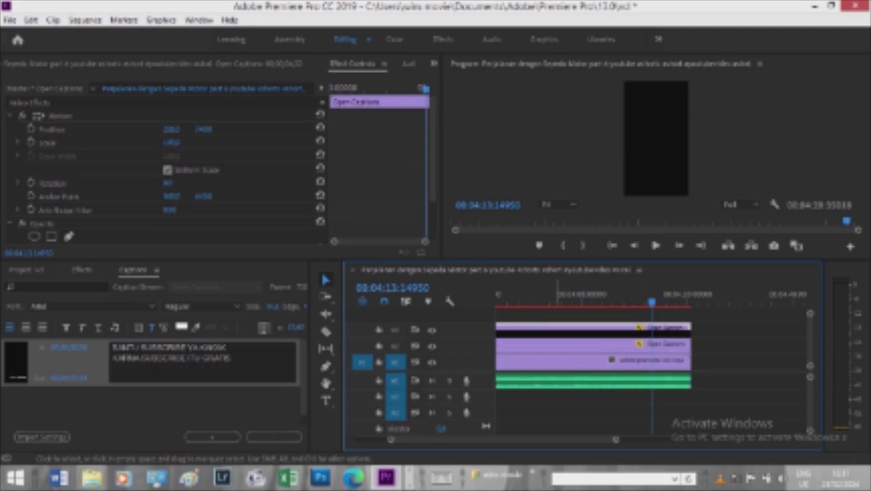
pyautogui.click(386, 204)
pyautogui.scroll(-3, 386, 204)
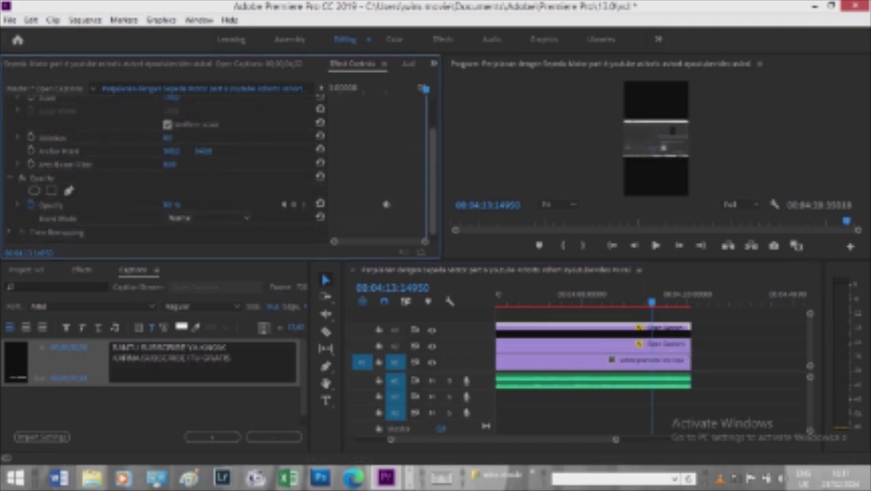
pyautogui.scroll(-1, 386, 204)
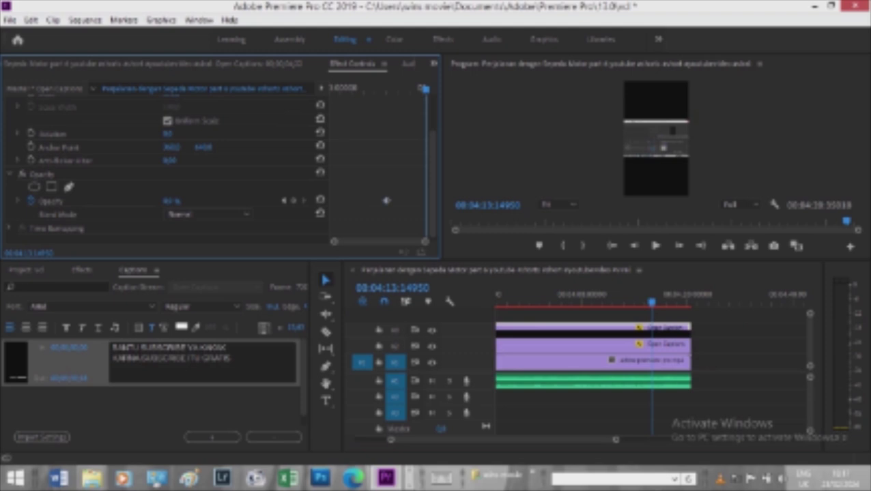
pyautogui.hotkey('ctrl', 'z')
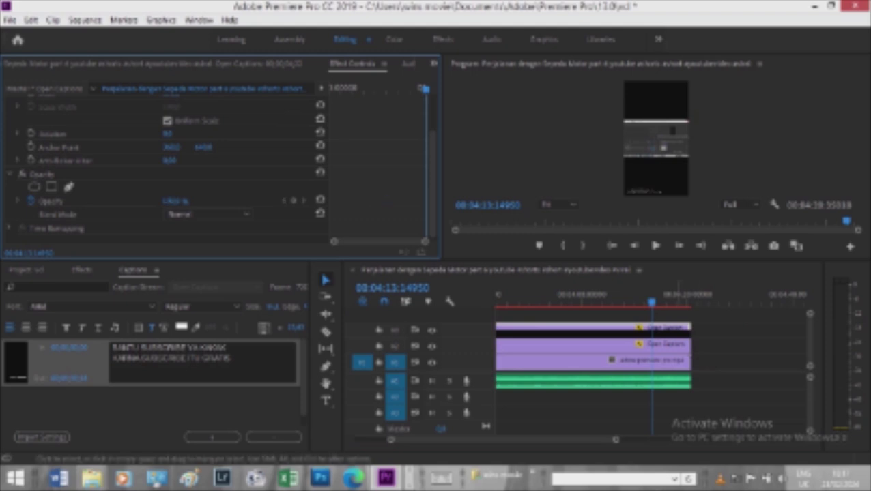
# Inspect the V2 and V3 caption clips, the adobe premiere pro.mp4 video, and the A1 audio
pyautogui.click(614, 344)
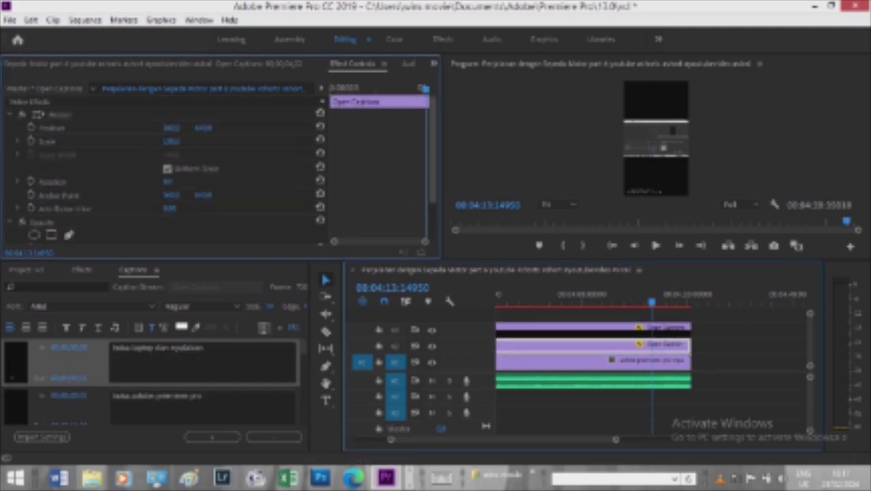
pyautogui.scroll(-4, 164, 164)
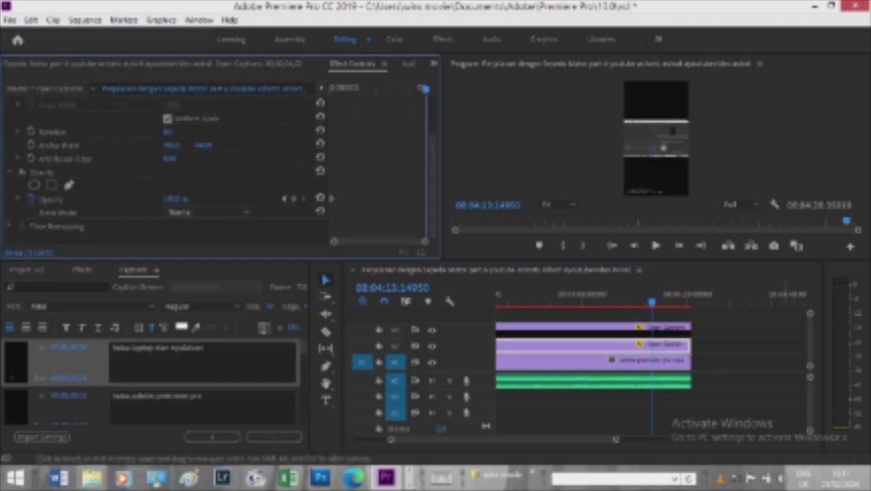
pyautogui.click(593, 328)
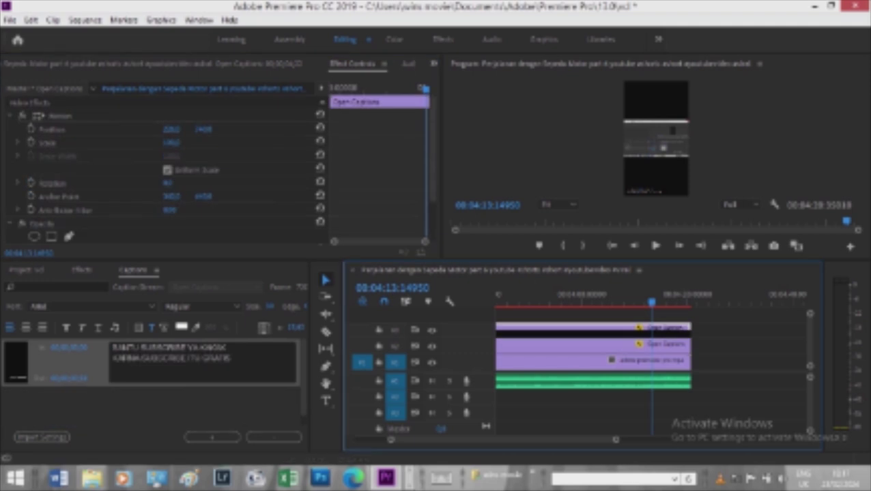
pyautogui.scroll(-3, 164, 164)
pyautogui.scroll(-1, 164, 164)
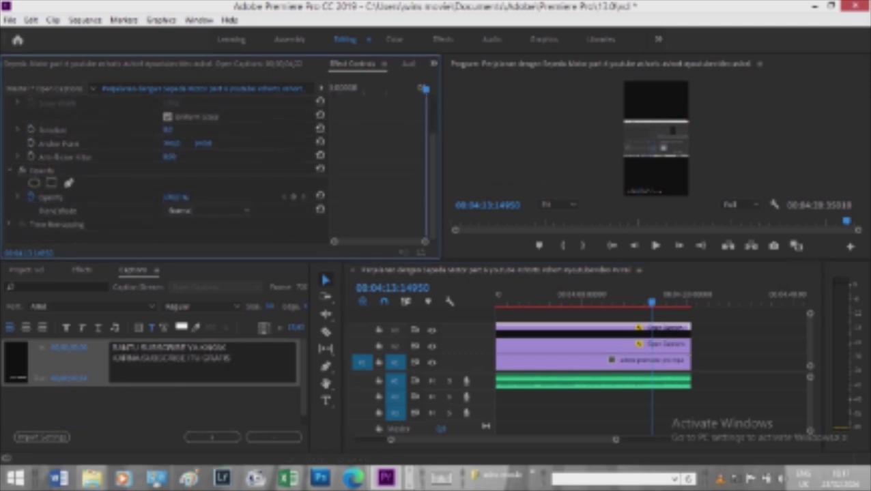
pyautogui.click(594, 344)
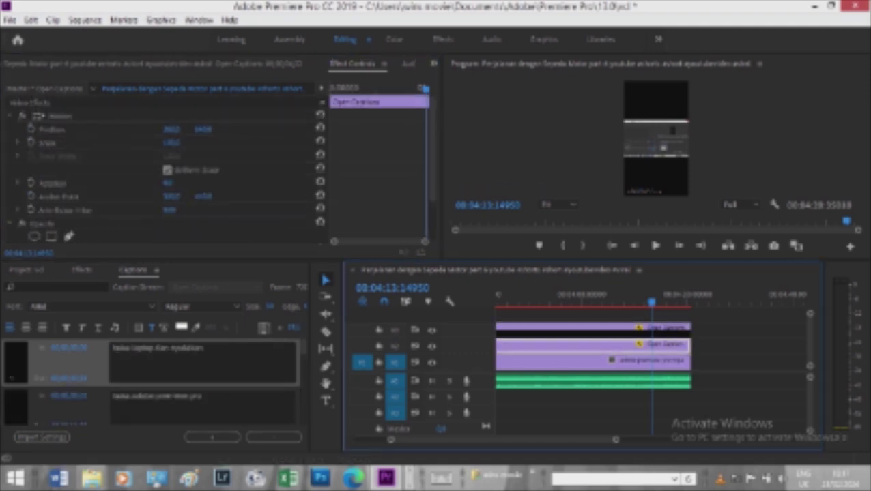
pyautogui.scroll(-4, 164, 164)
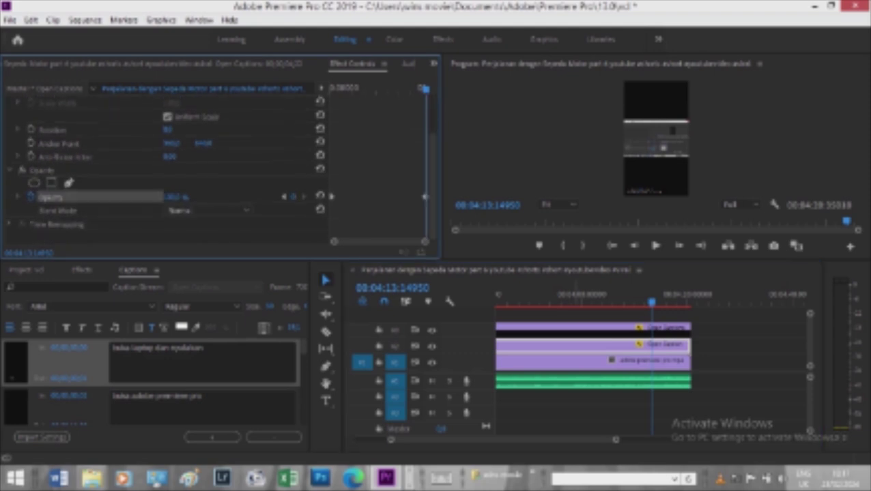
pyautogui.click(593, 360)
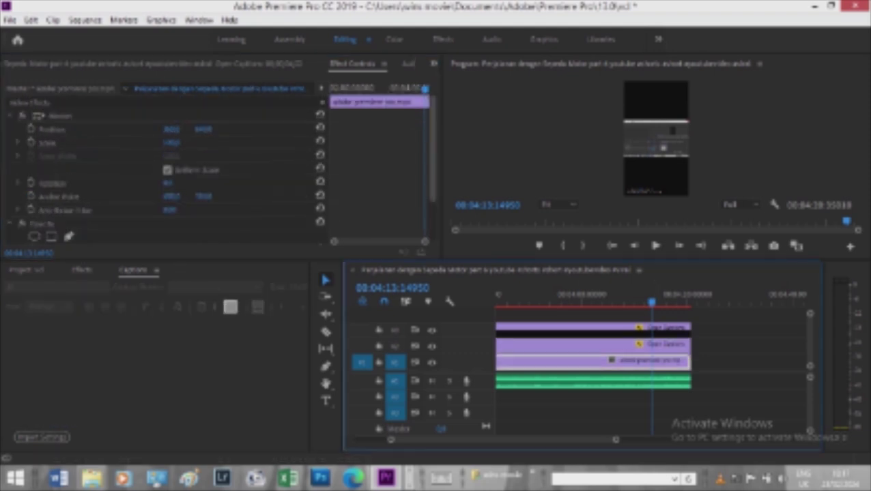
pyautogui.scroll(-4, 164, 163)
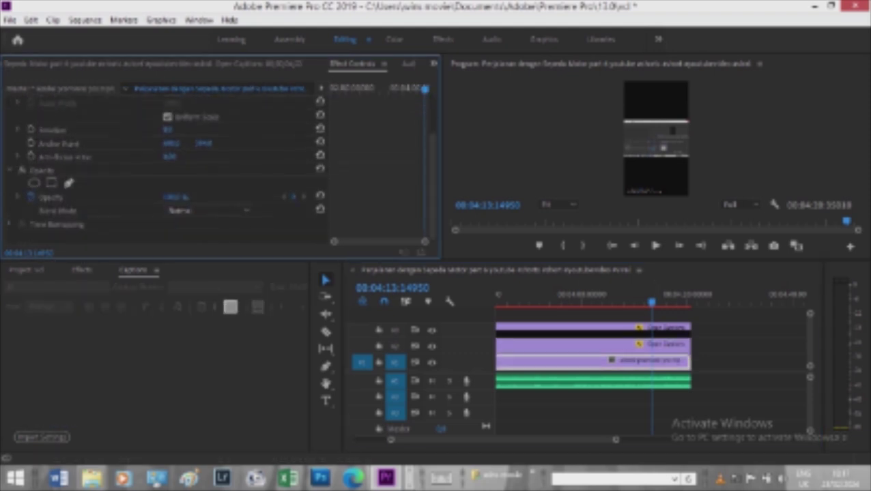
pyautogui.click(594, 380)
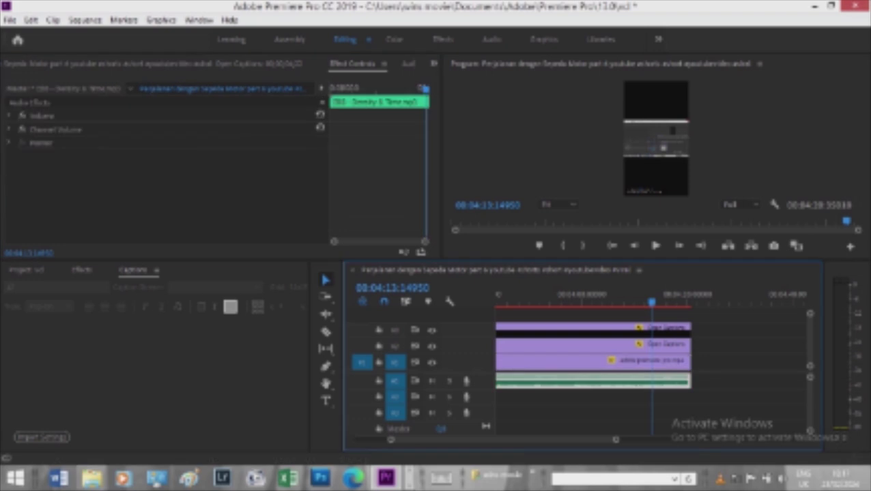
# Add a Level keyframe and lower the audio clip's volume
pyautogui.click(8, 116)
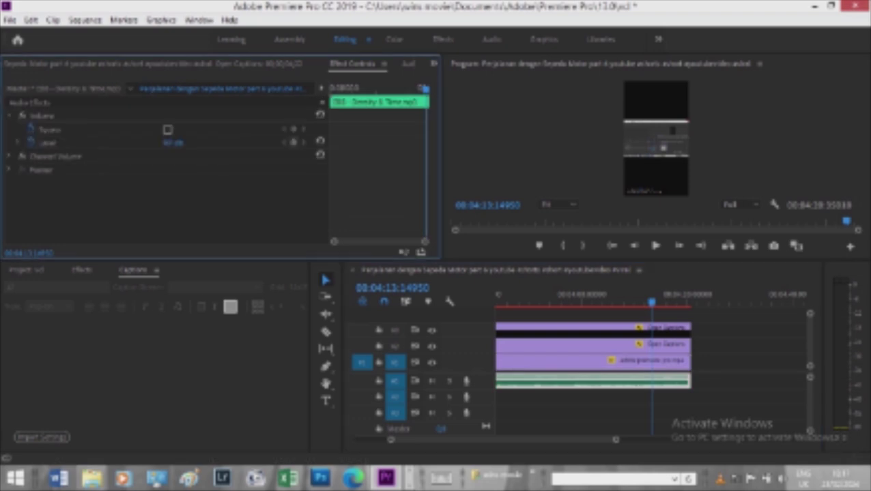
pyautogui.click(292, 142)
pyautogui.click(685, 295)
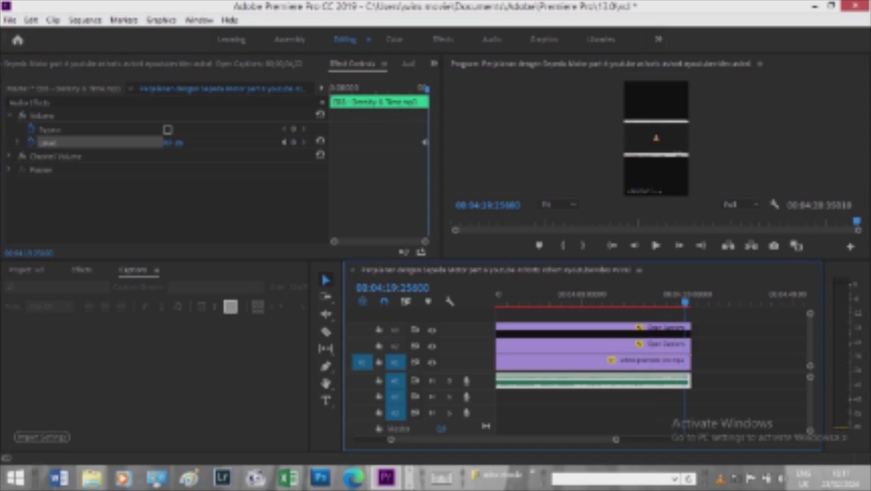
pyautogui.moveTo(172, 143); pyautogui.dragTo(157, 143)
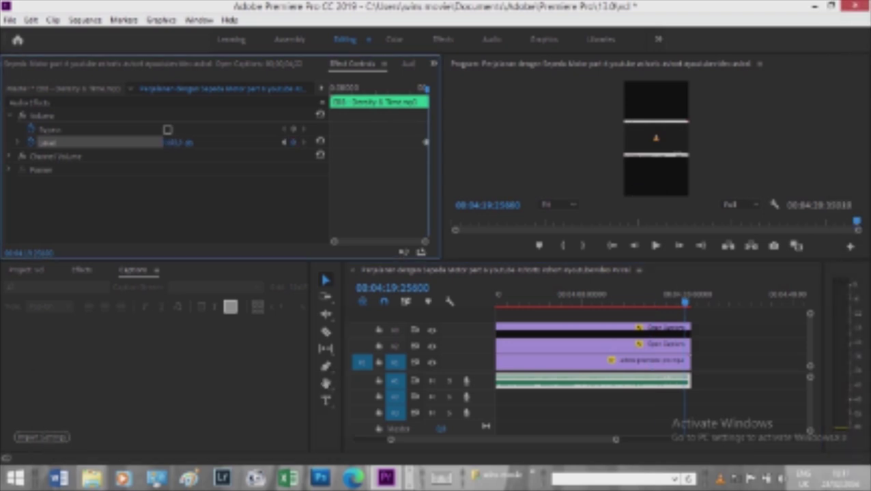
# Inspect the main video clip, the Open Captions clip, and the top caption clip's text
pyautogui.click(587, 361)
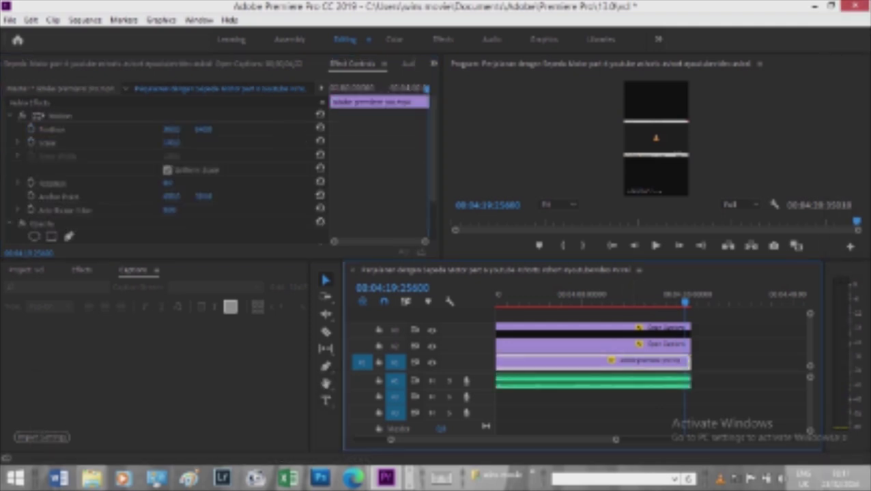
pyautogui.scroll(-2, 164, 157)
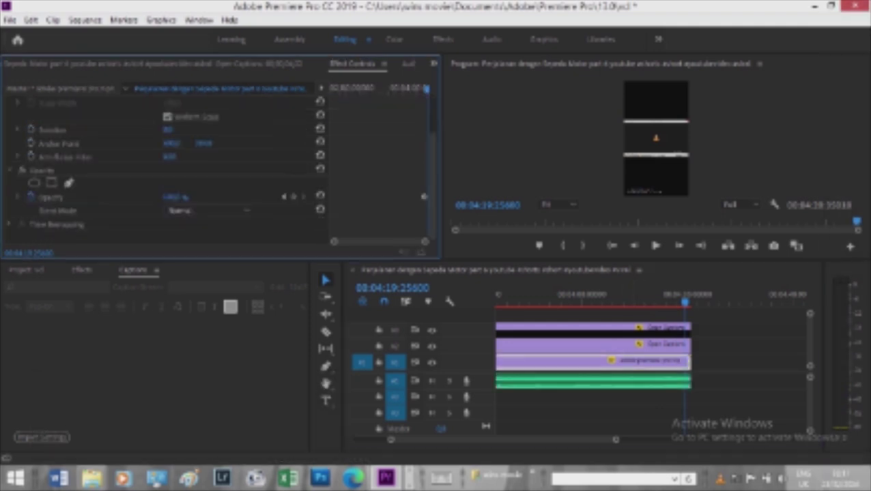
pyautogui.click(587, 344)
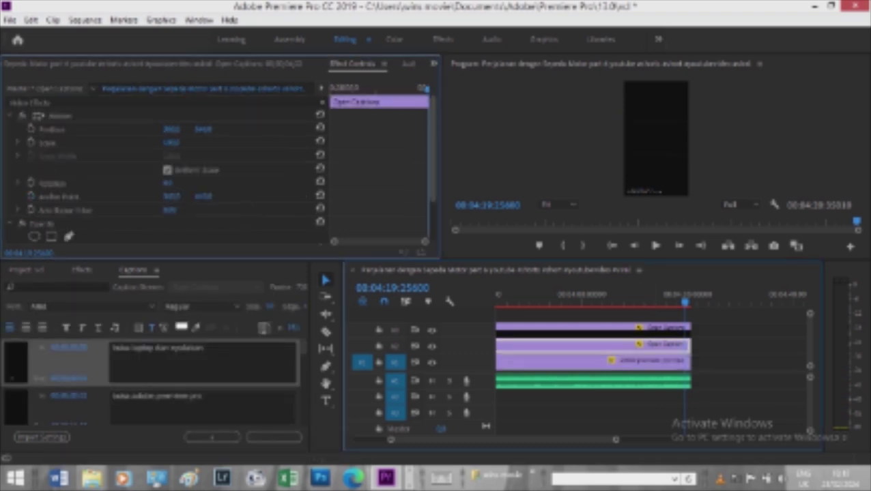
pyautogui.scroll(-2, 164, 157)
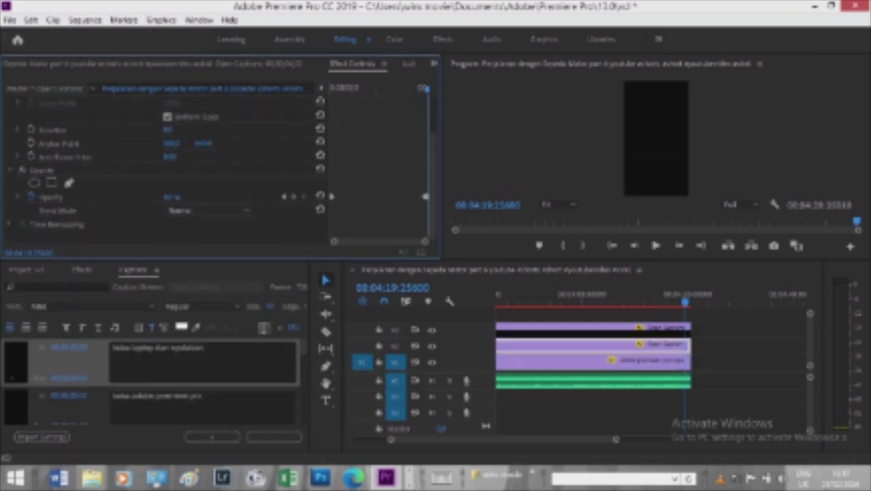
pyautogui.click(594, 328)
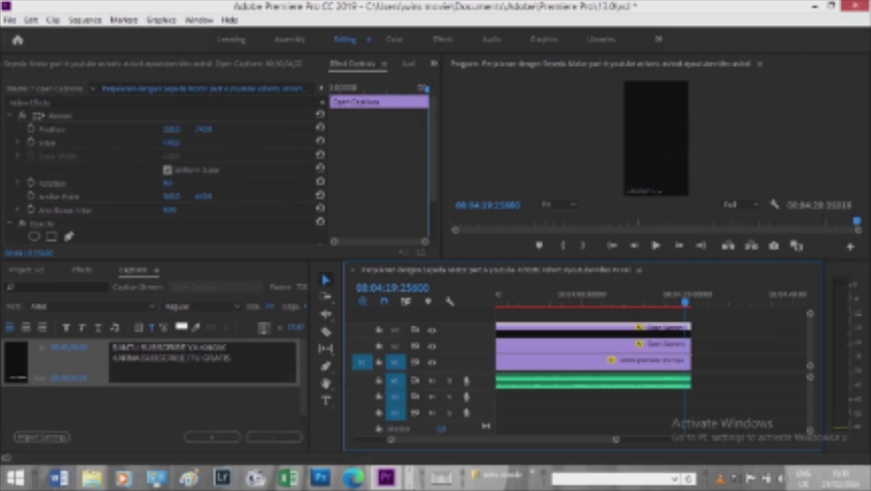
pyautogui.scroll(-2, 164, 156)
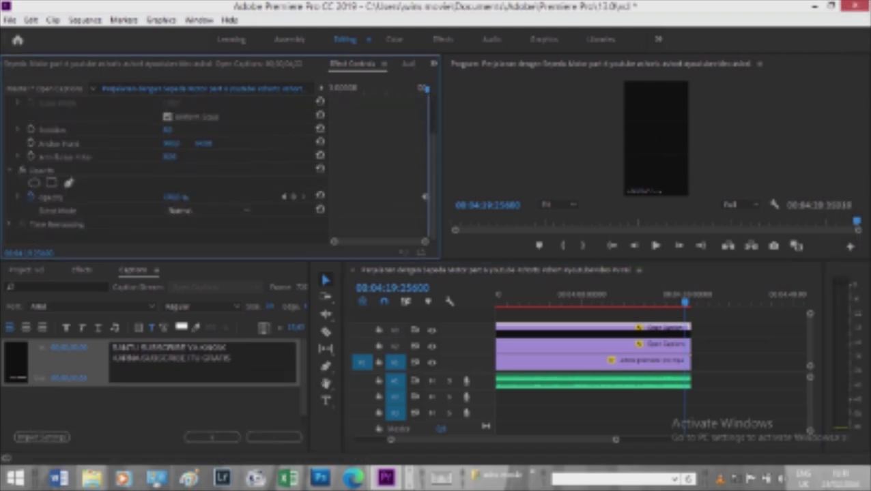
# Play from 04:10 and save the project
pyautogui.click(637, 294)
pyautogui.press('space')
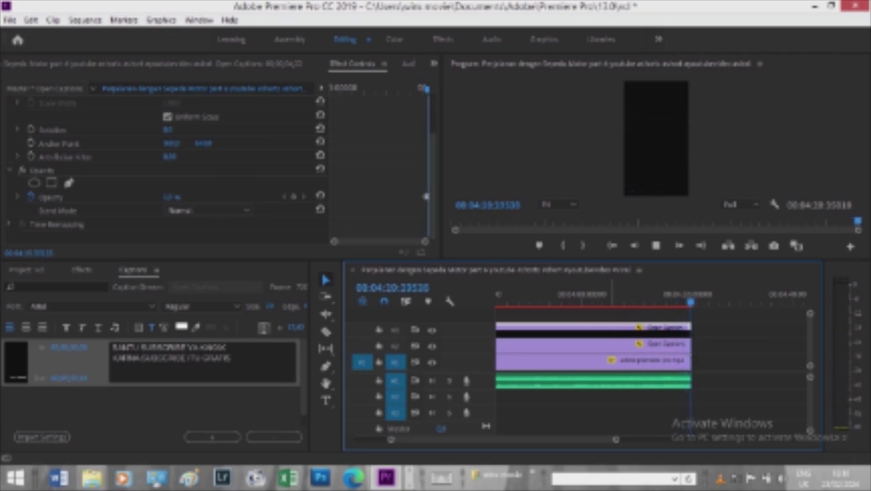
pyautogui.hotkey('ctrl', 's')
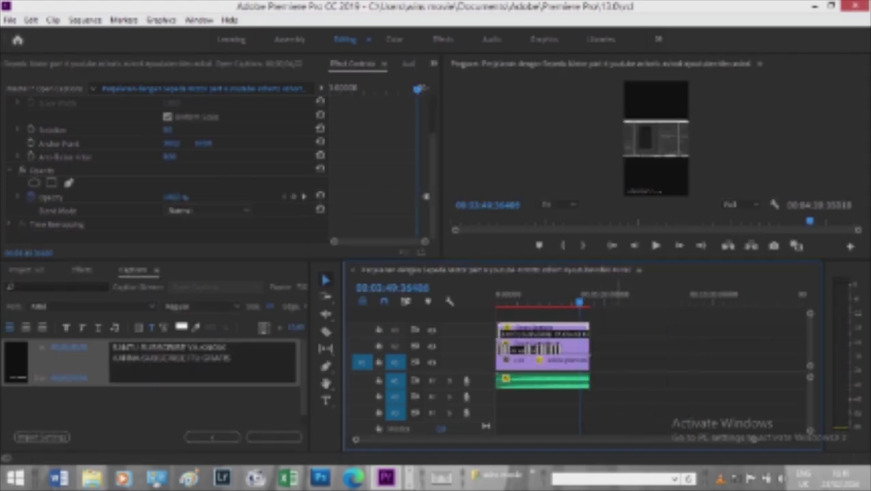
# Mark in and out points around all clips in the timeline
pyautogui.hotkey('ctrl', 'a')
pyautogui.rightClick(549, 294)
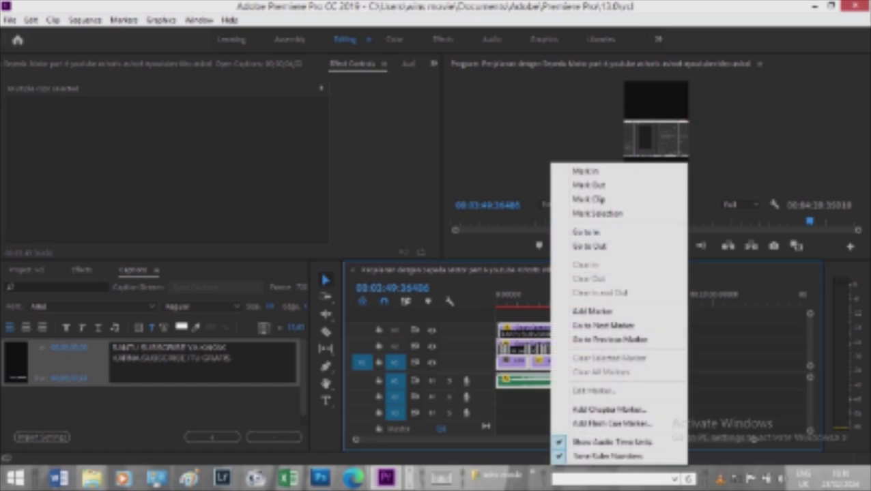
pyautogui.click(597, 213)
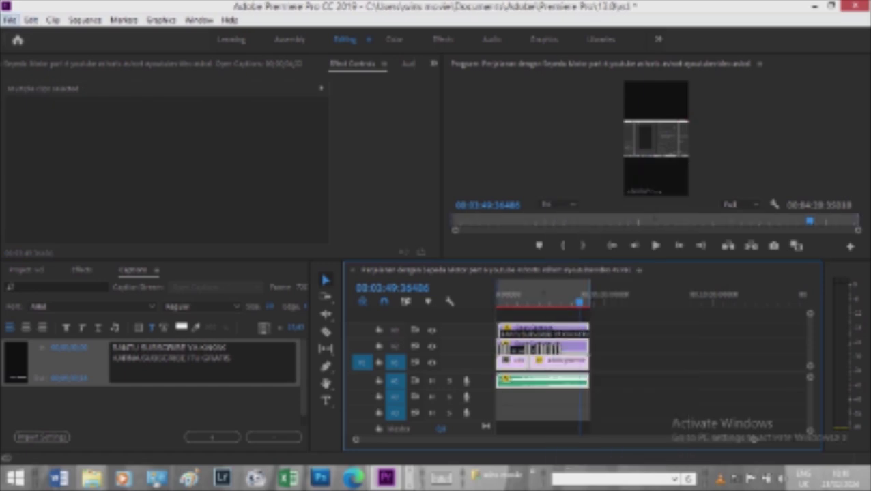
# Open the sequence's Export Settings via File > Export > Media
pyautogui.click(9, 20)
pyautogui.moveTo(41, 404)
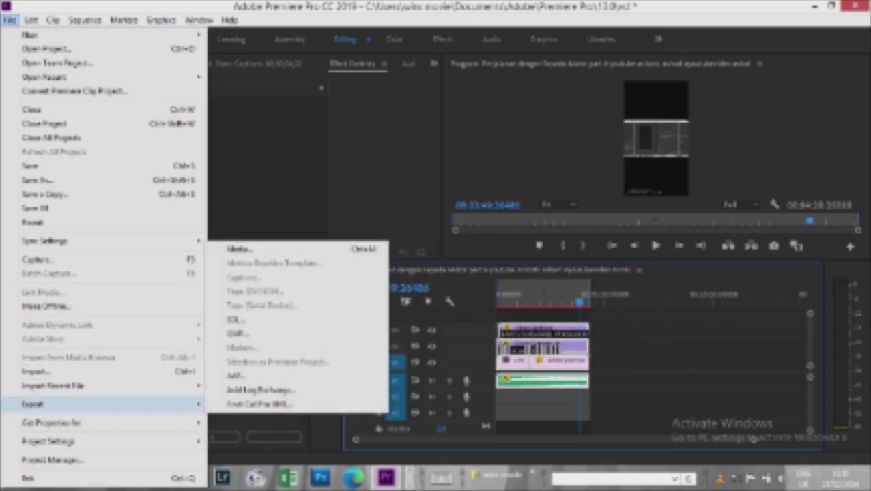
pyautogui.click(239, 249)
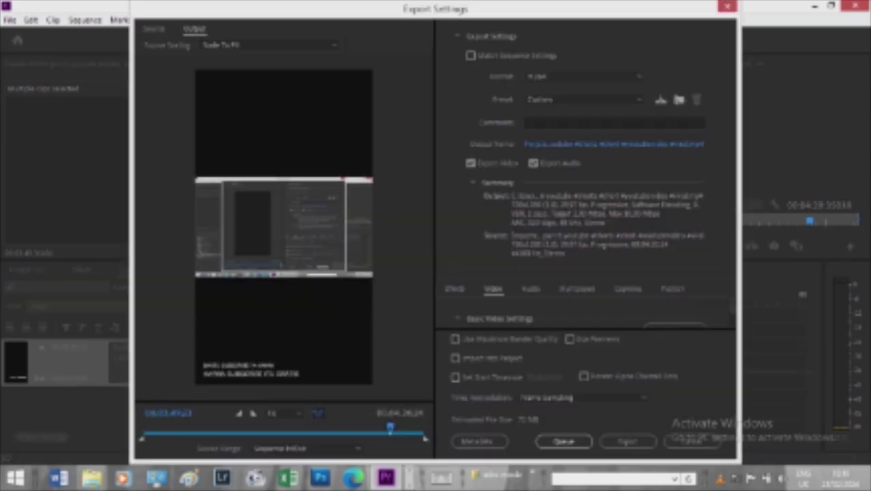
# Name the export output 'vcl - adobe premiere pro' and save it in the Downloads folder
pyautogui.click(566, 145)
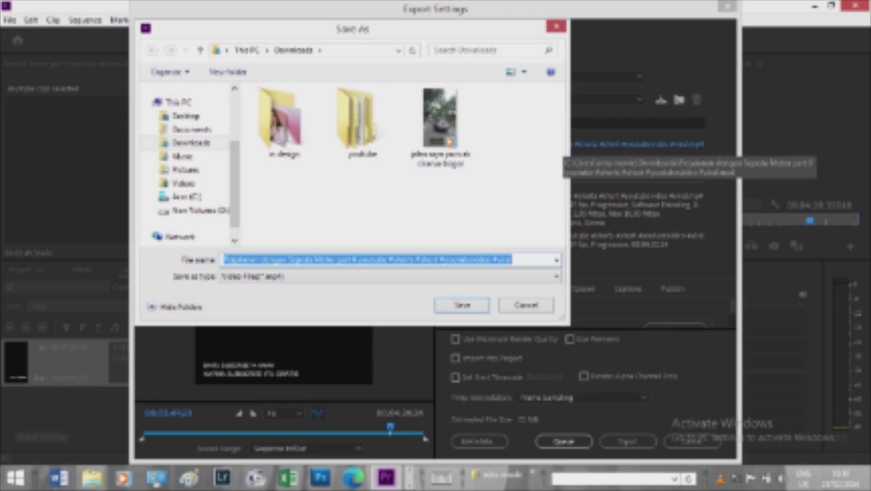
pyautogui.write('4')
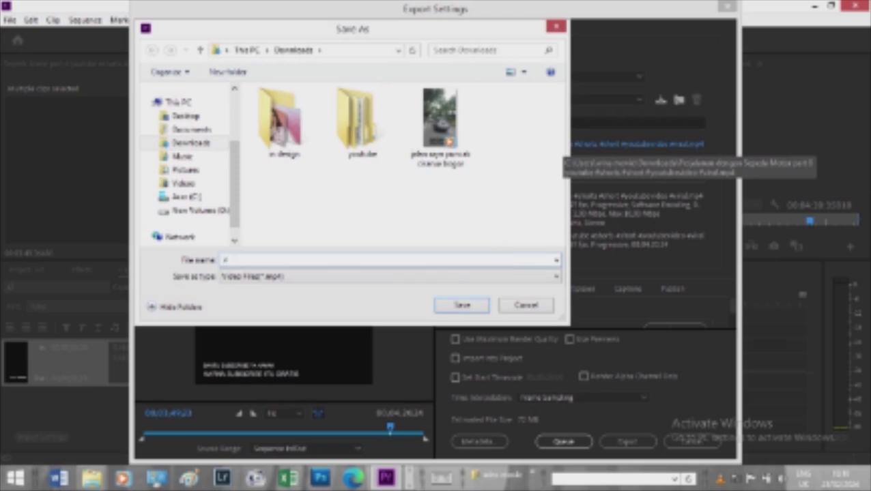
pyautogui.write('7')
pyautogui.write(' -')
pyautogui.write(' 4k60fp')
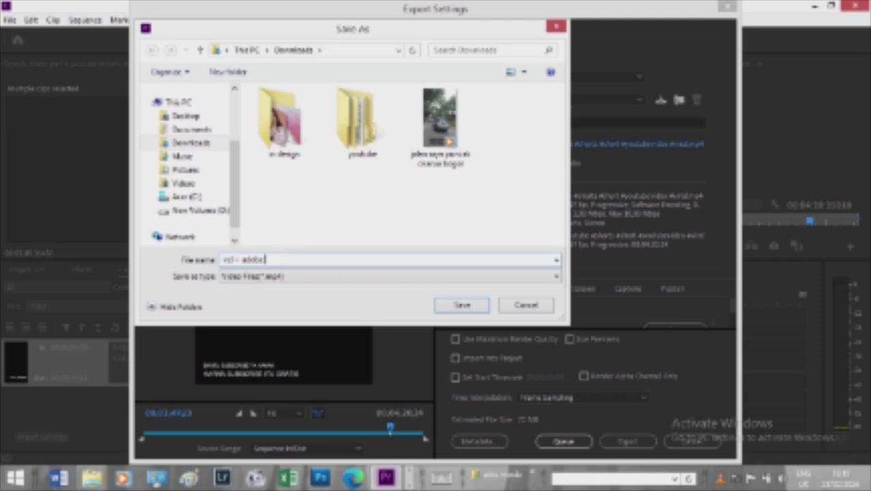
pyautogui.write('.psdmiere ')
pyautogui.write('pro')
pyautogui.press('Return')
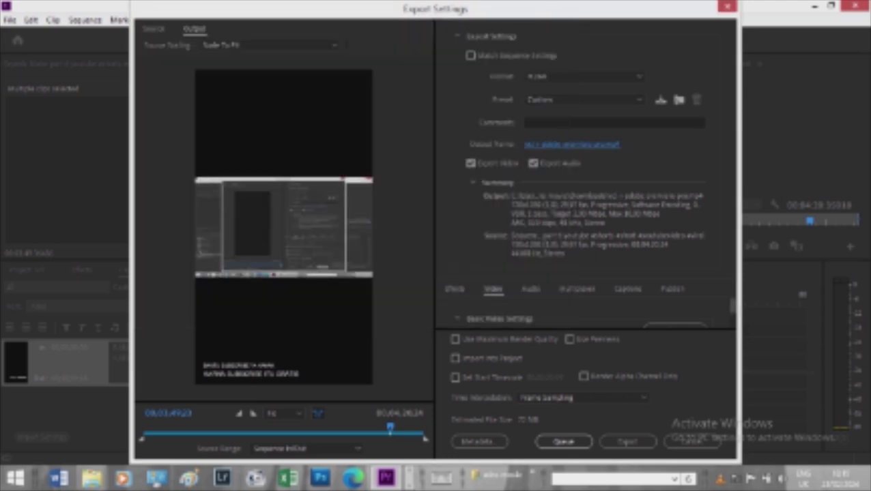
# Set the video's Maximum Bitrate to 10 in the Bitrate Settings
pyautogui.scroll(-3, 587, 314)
pyautogui.scroll(-2, 586, 314)
pyautogui.scroll(-1, 587, 314)
pyautogui.scroll(-1, 587, 314)
pyautogui.scroll(-1, 587, 314)
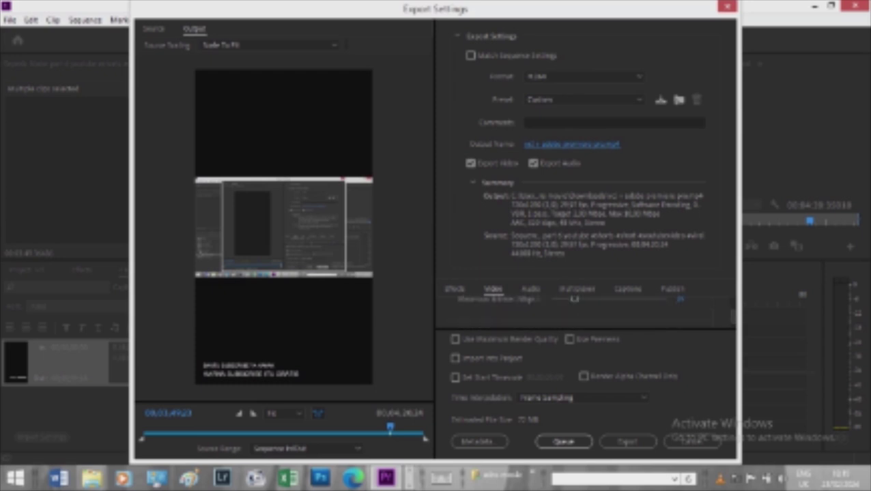
pyautogui.click(680, 300)
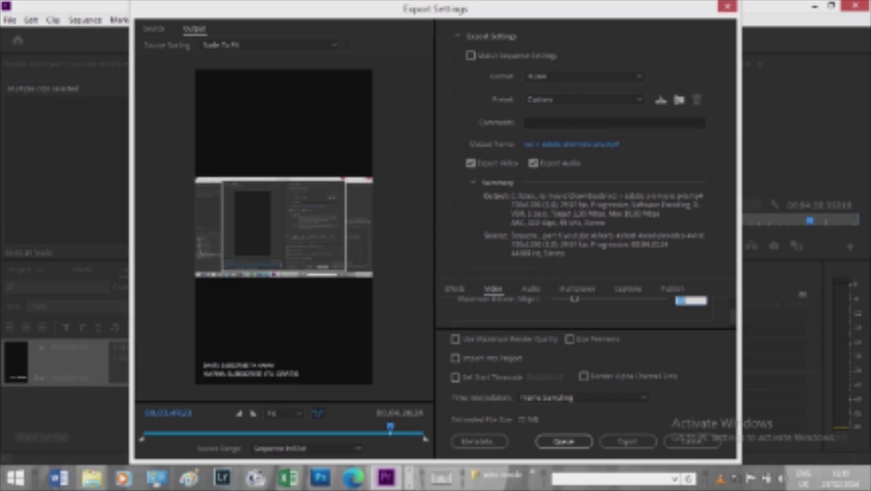
pyautogui.write('10')
pyautogui.press('Return')
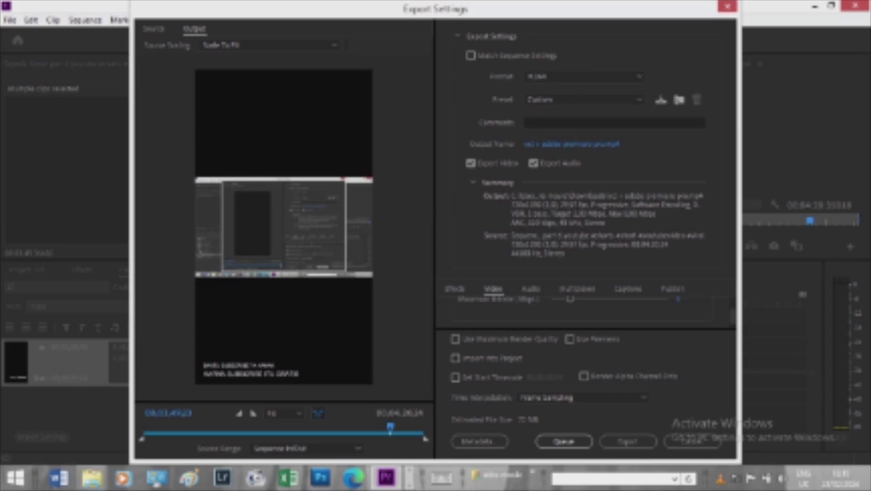
# Start exporting the captioned vertical video
pyautogui.scroll(-2, 587, 307)
pyautogui.scroll(-1, 587, 303)
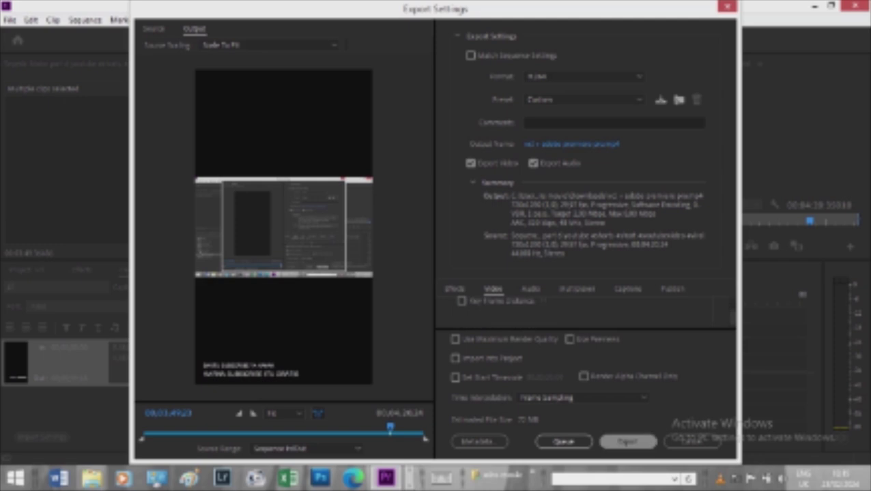
pyautogui.click(626, 441)
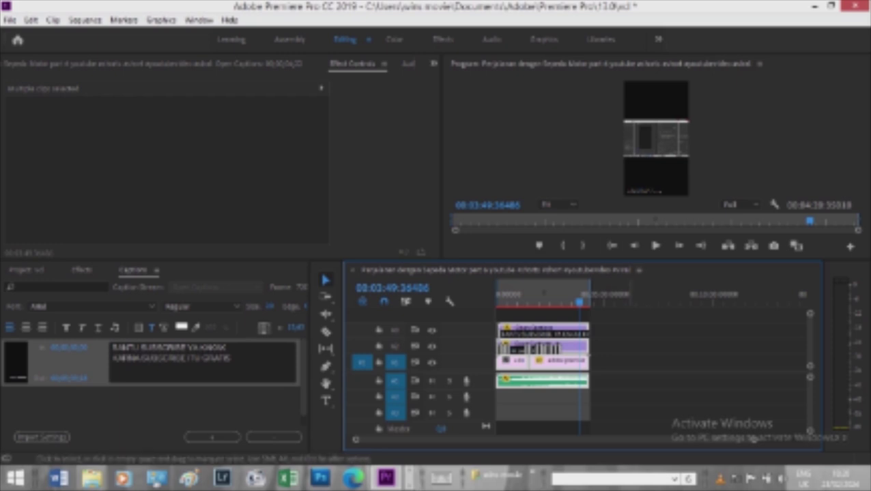
# After encoding finishes, deselect the timeline clip and launch VLC media player from the taskbar
pyautogui.click(750, 439)
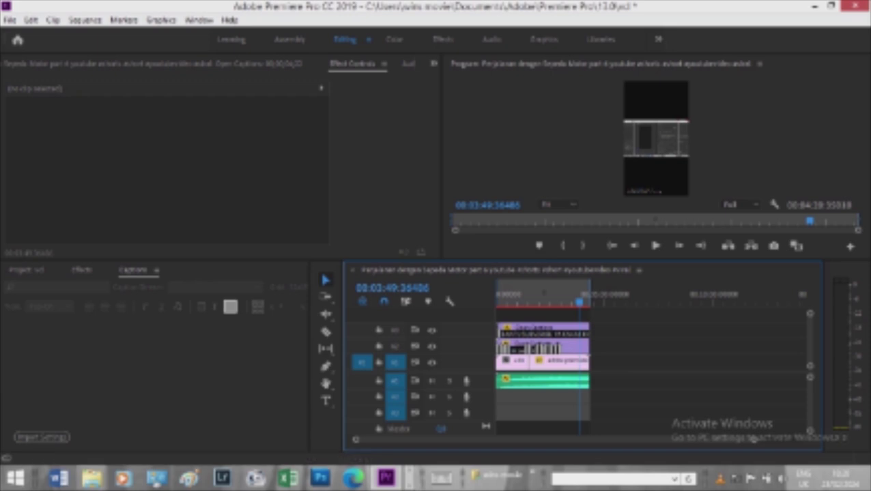
pyautogui.click(408, 484)
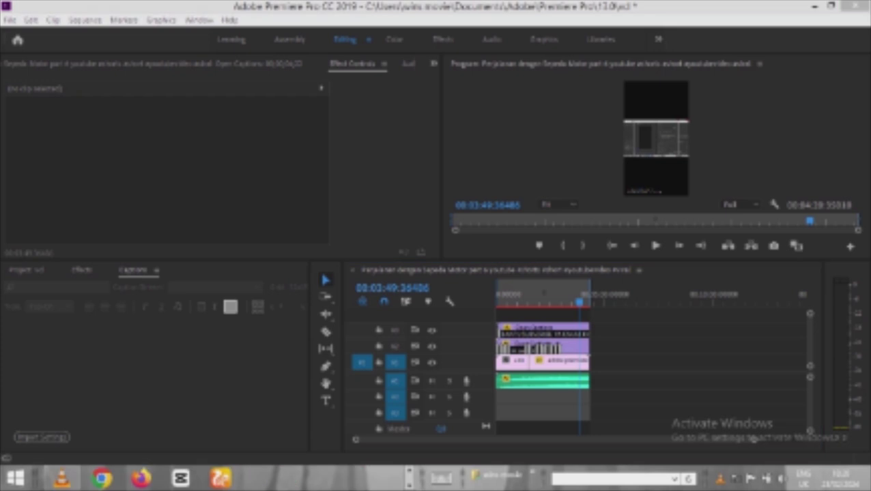
pyautogui.click(62, 479)
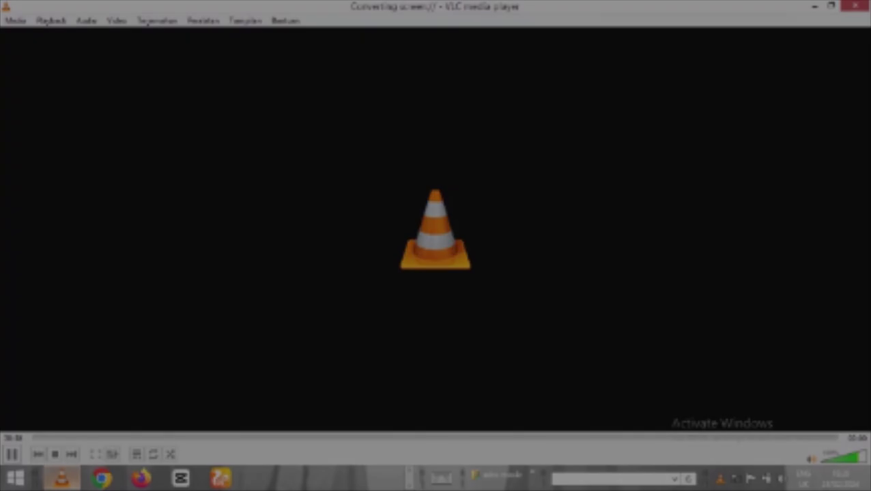